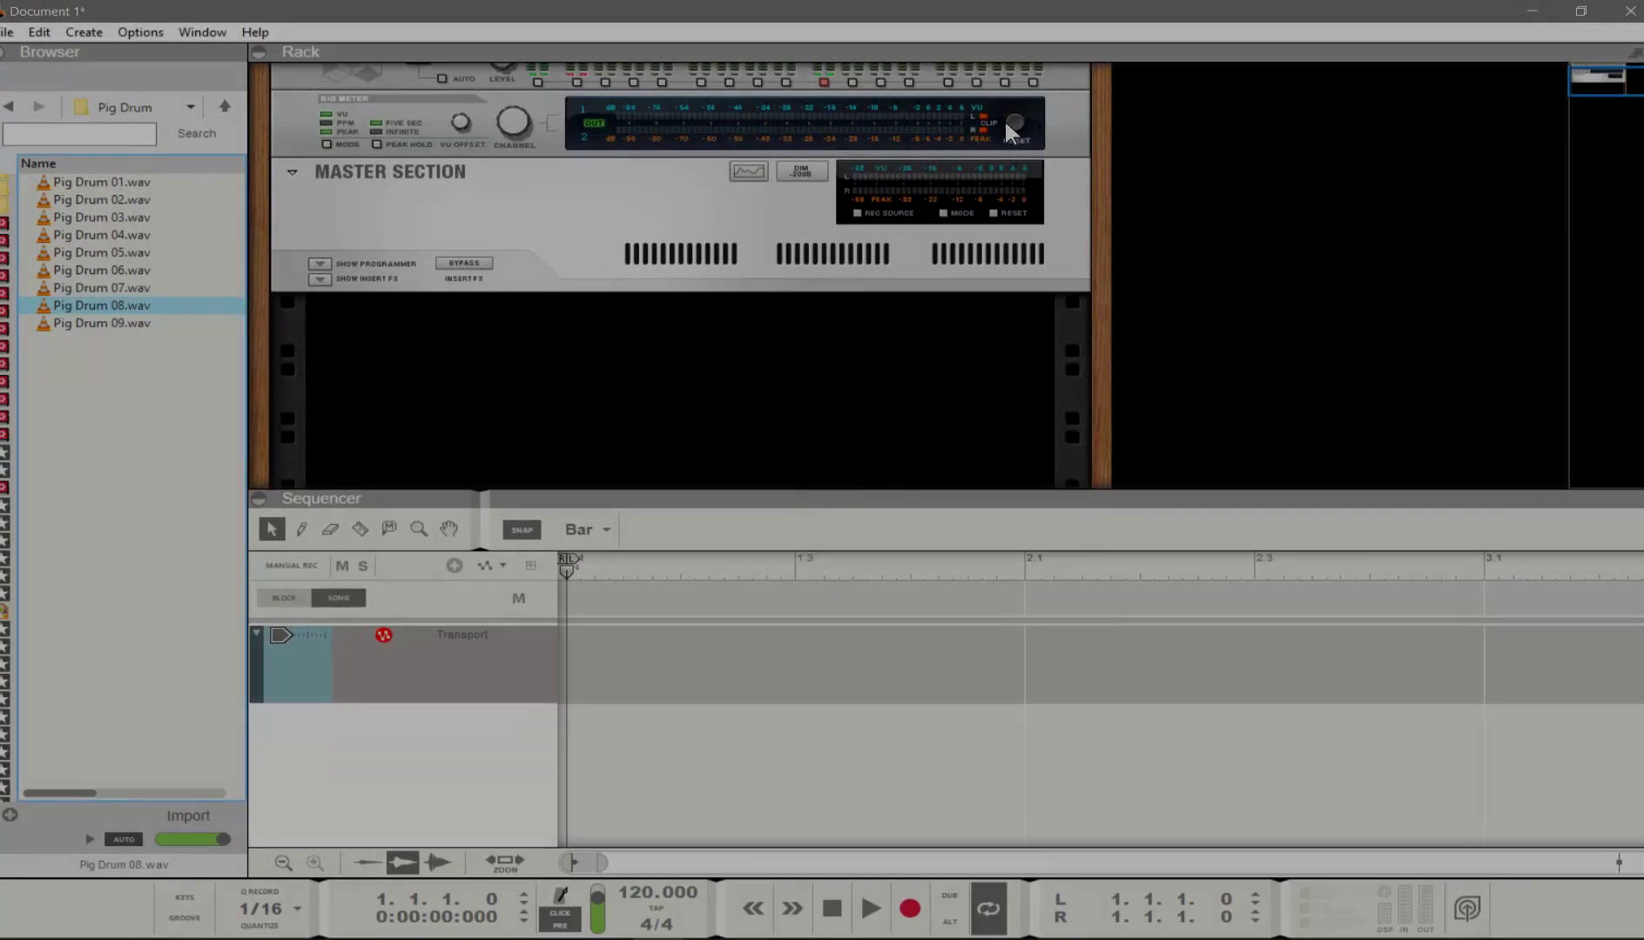
# Step: Clear the Big Meter clip, enlarge the sequencer, audition the Pig Drum samples and drop Pig Drum 01.wav onto a new track
pyautogui.click(1010, 125)
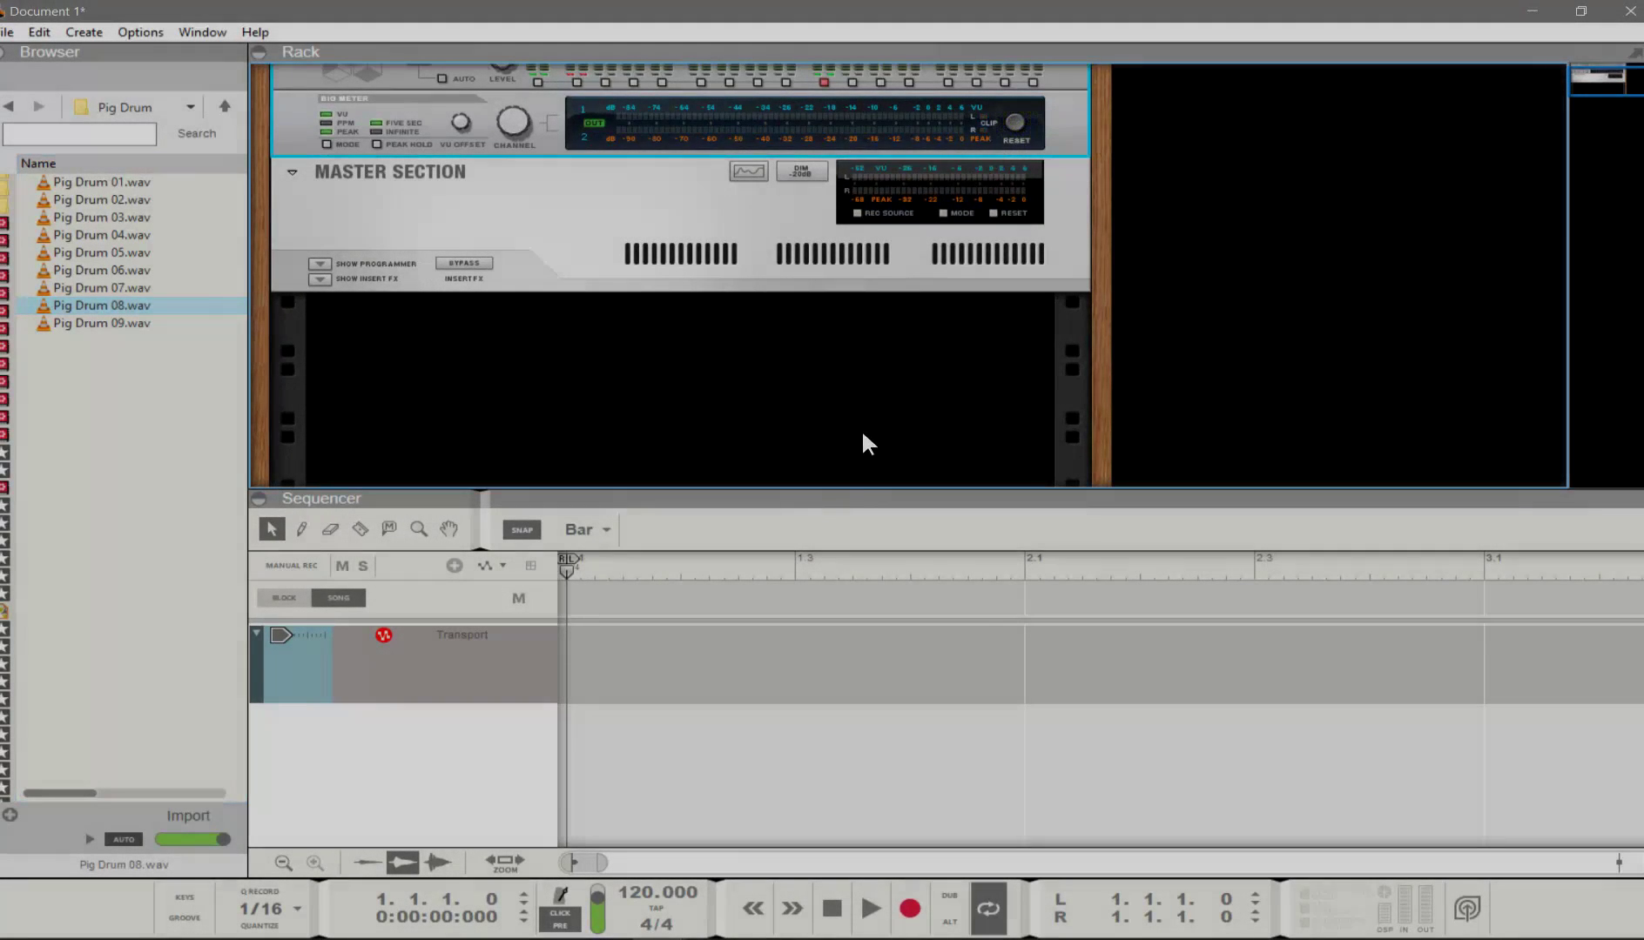
pyautogui.moveTo(849, 478); pyautogui.dragTo(829, 337)
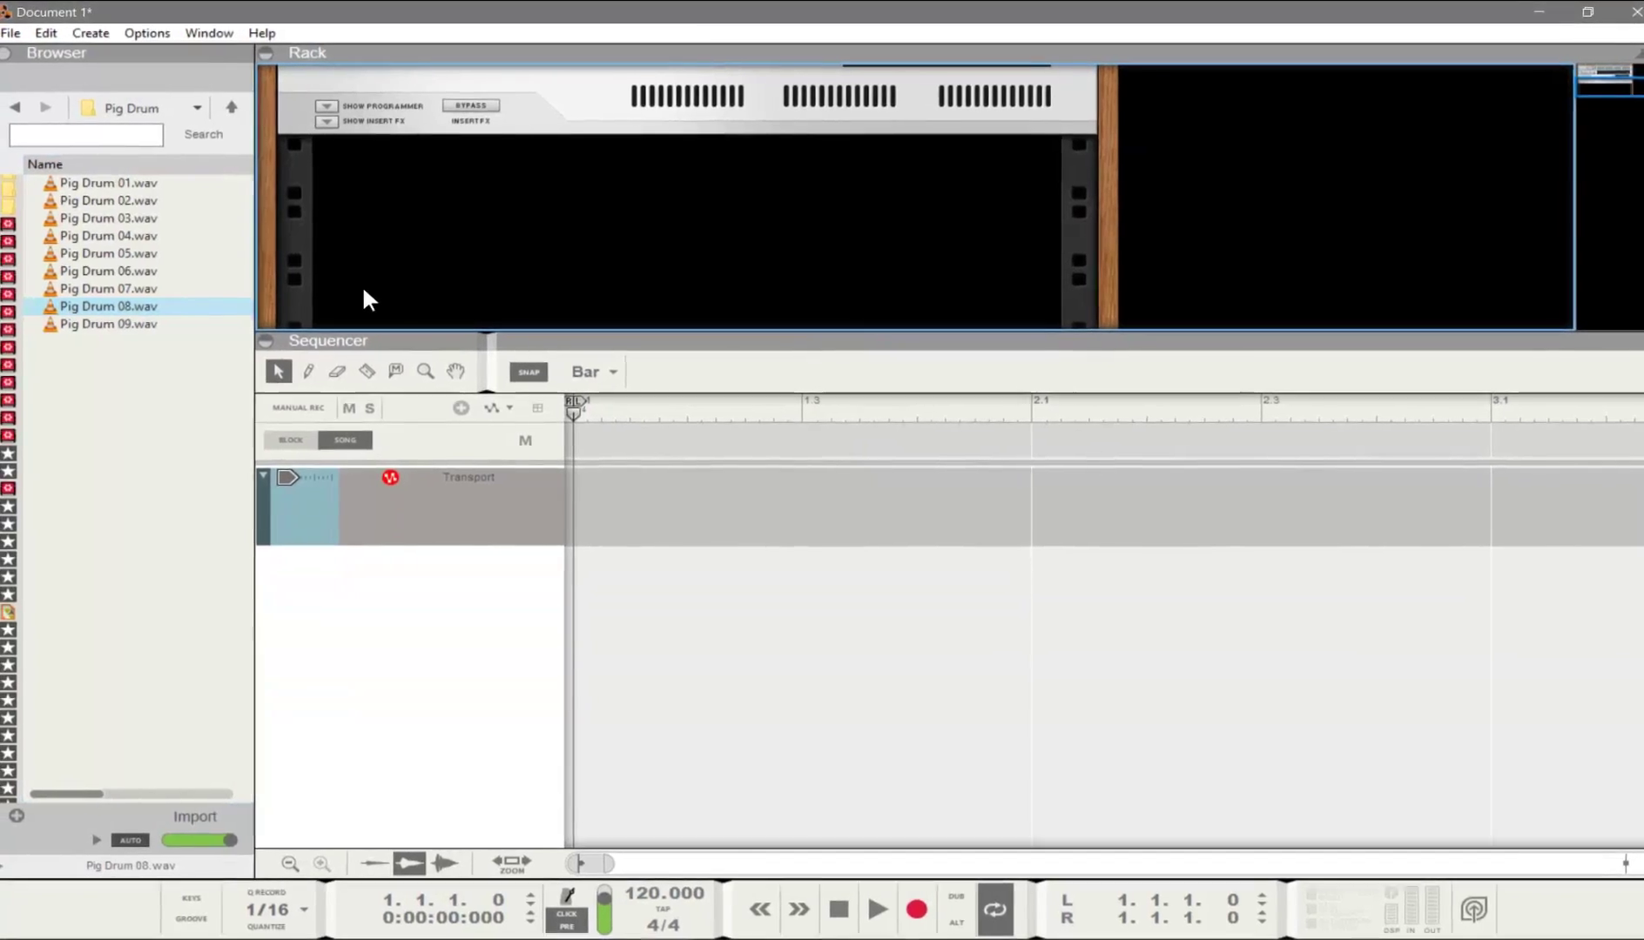
pyautogui.click(280, 345)
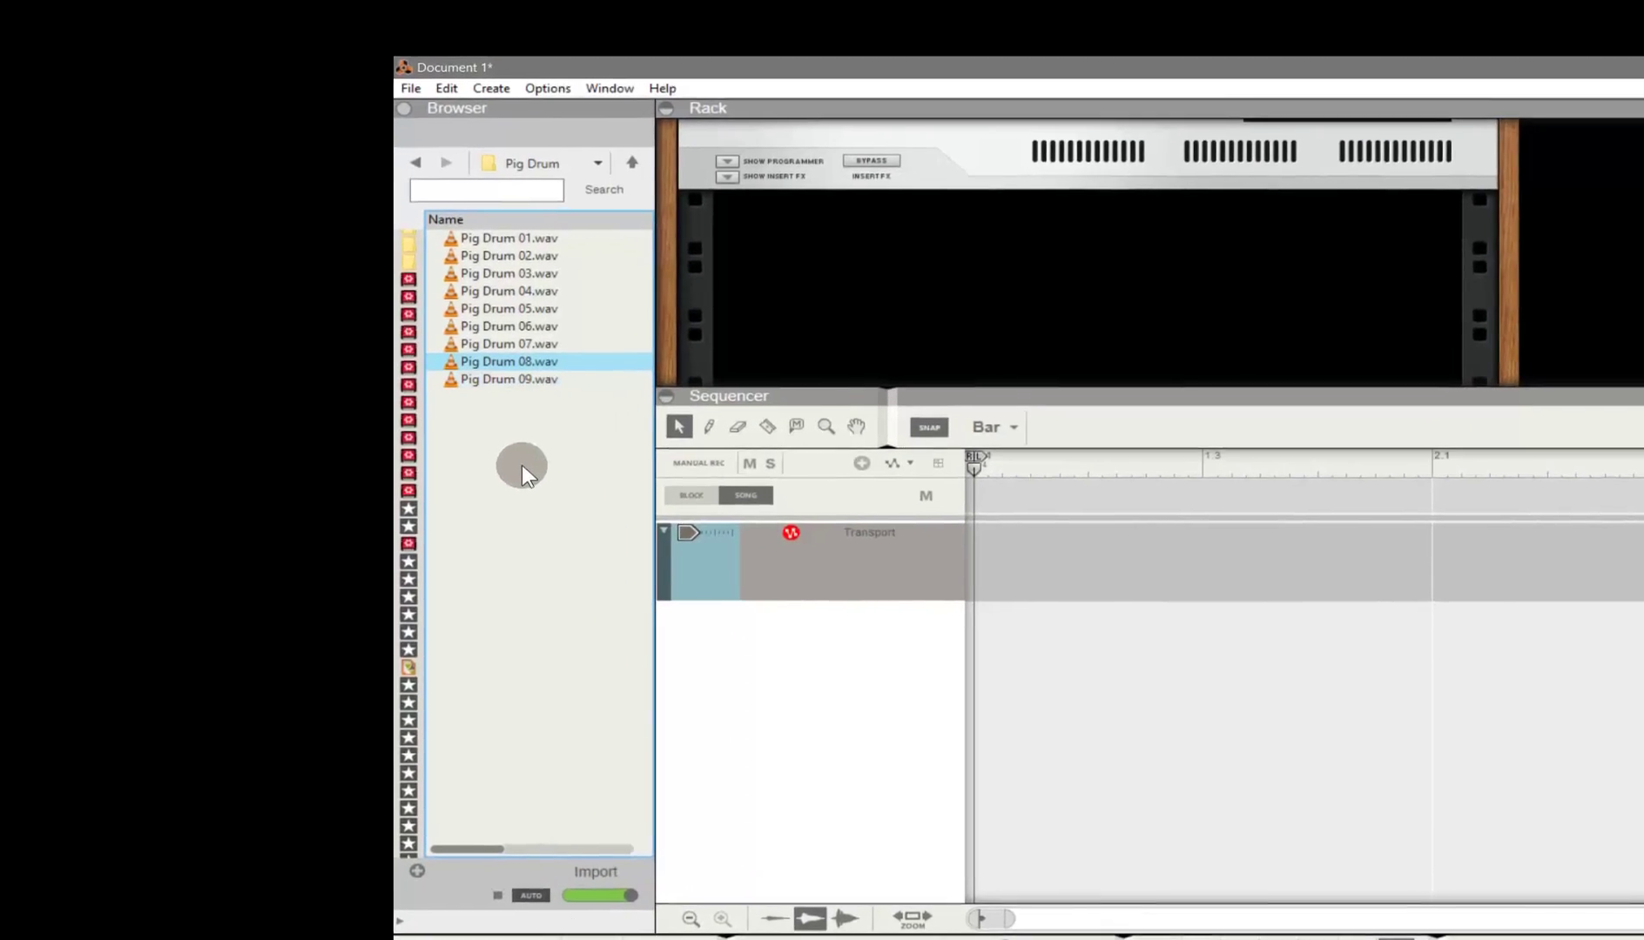
pyautogui.press('Up')
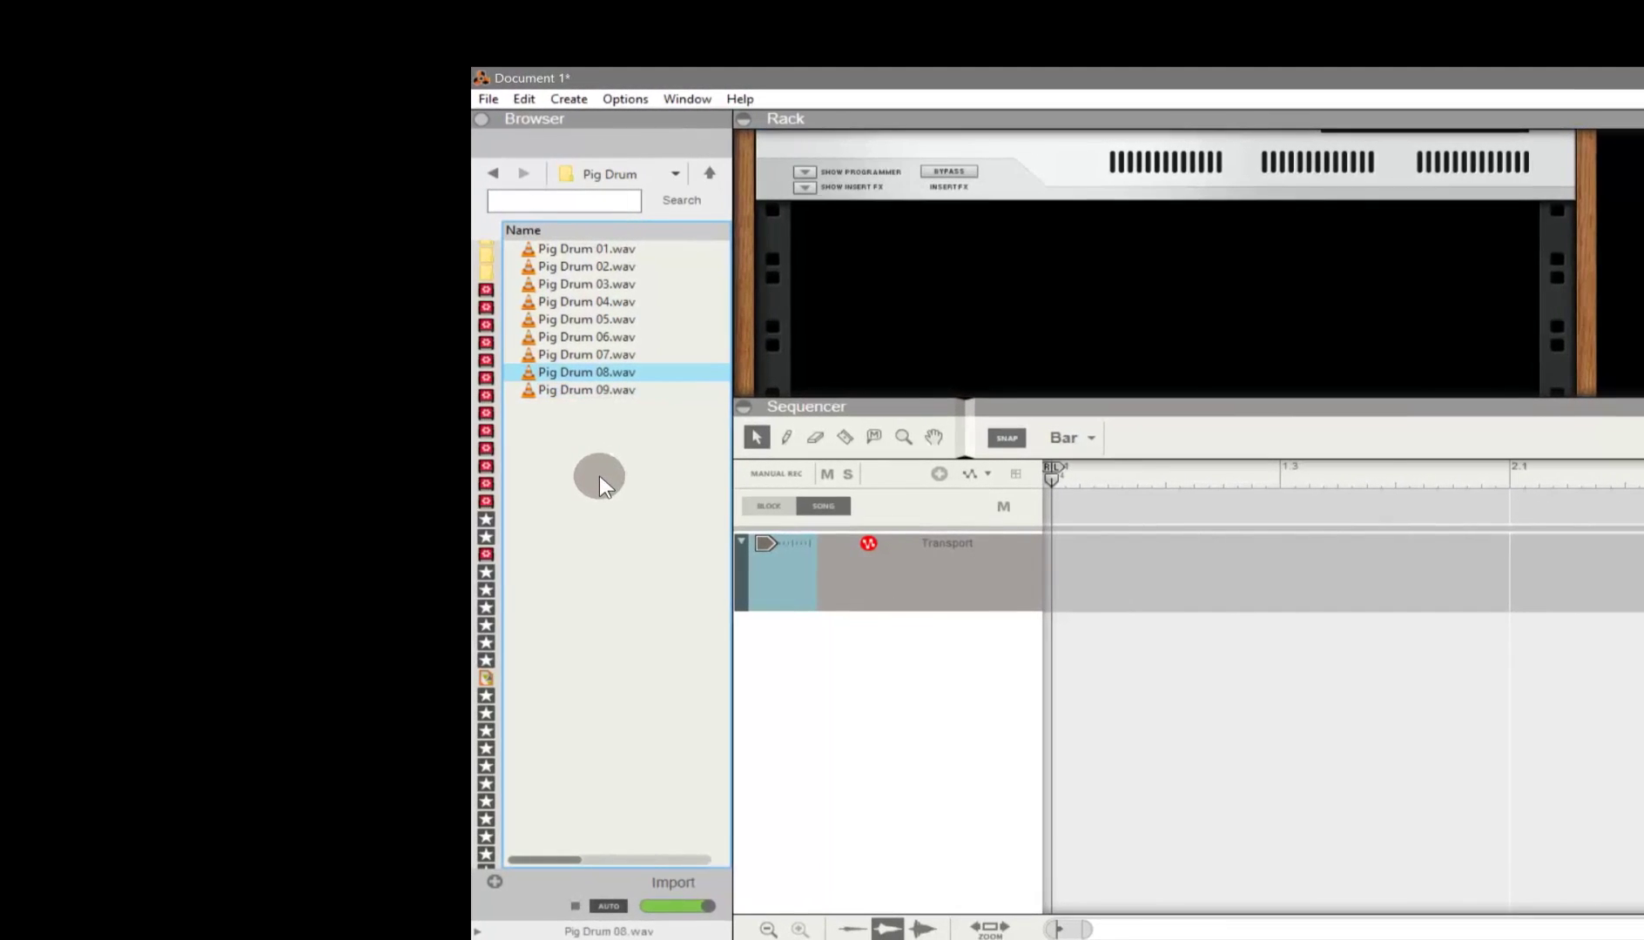
pyautogui.press('Up')
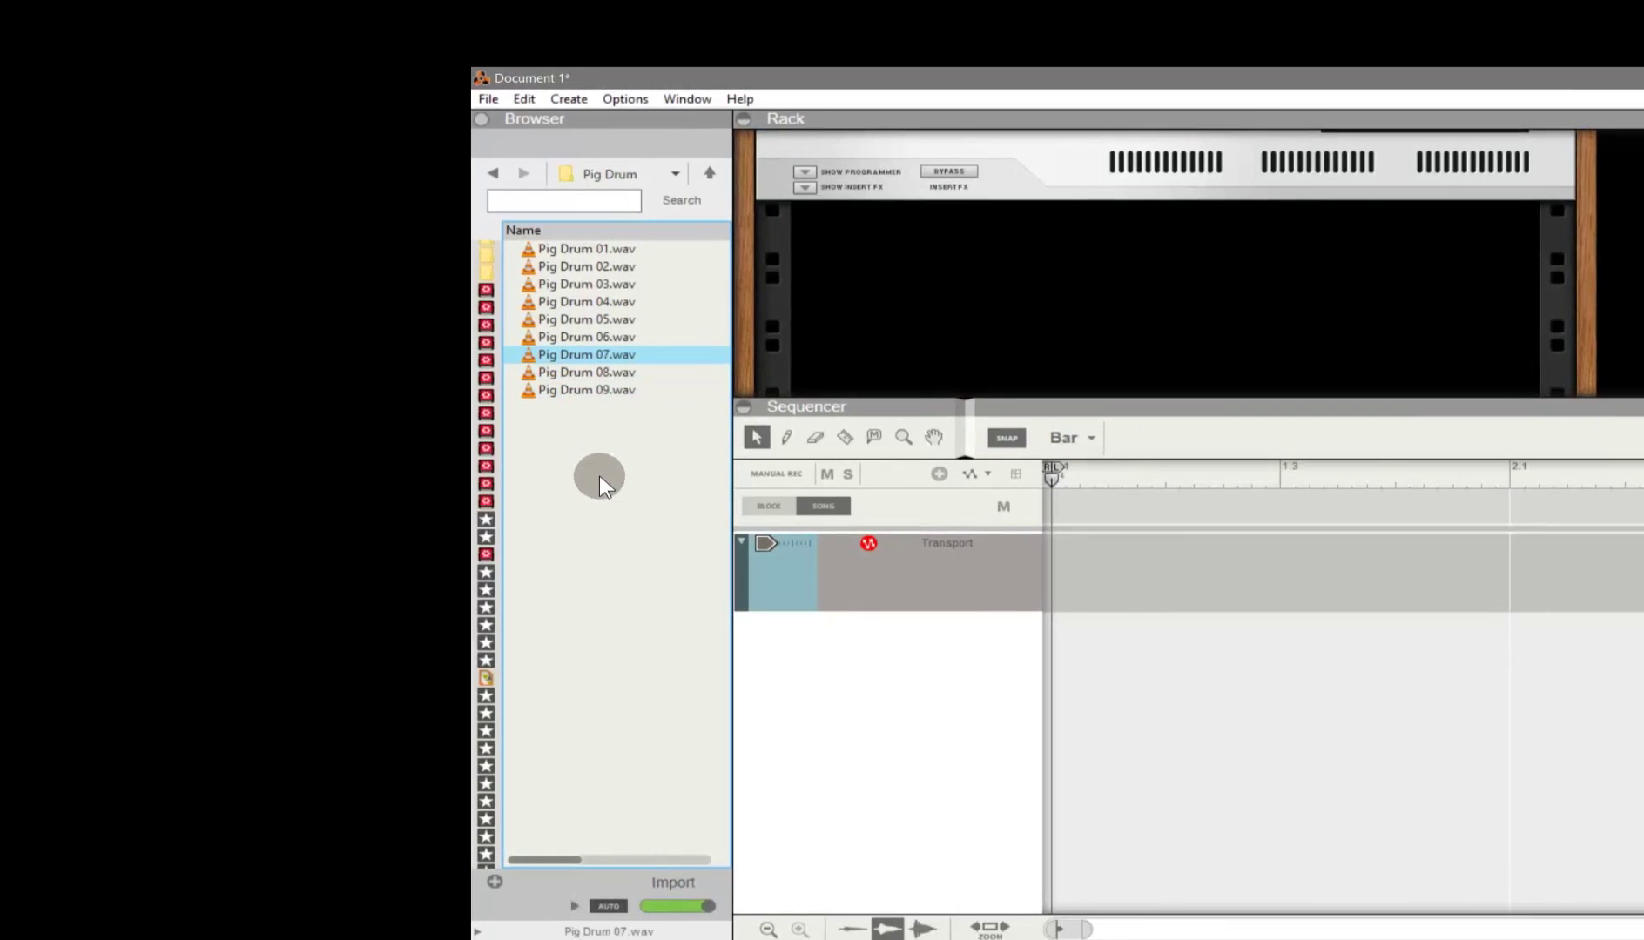
pyautogui.press('Up')
pyautogui.press('Up')
pyautogui.press('Up')
pyautogui.press('Up')
pyautogui.press('Up')
pyautogui.press('Up')
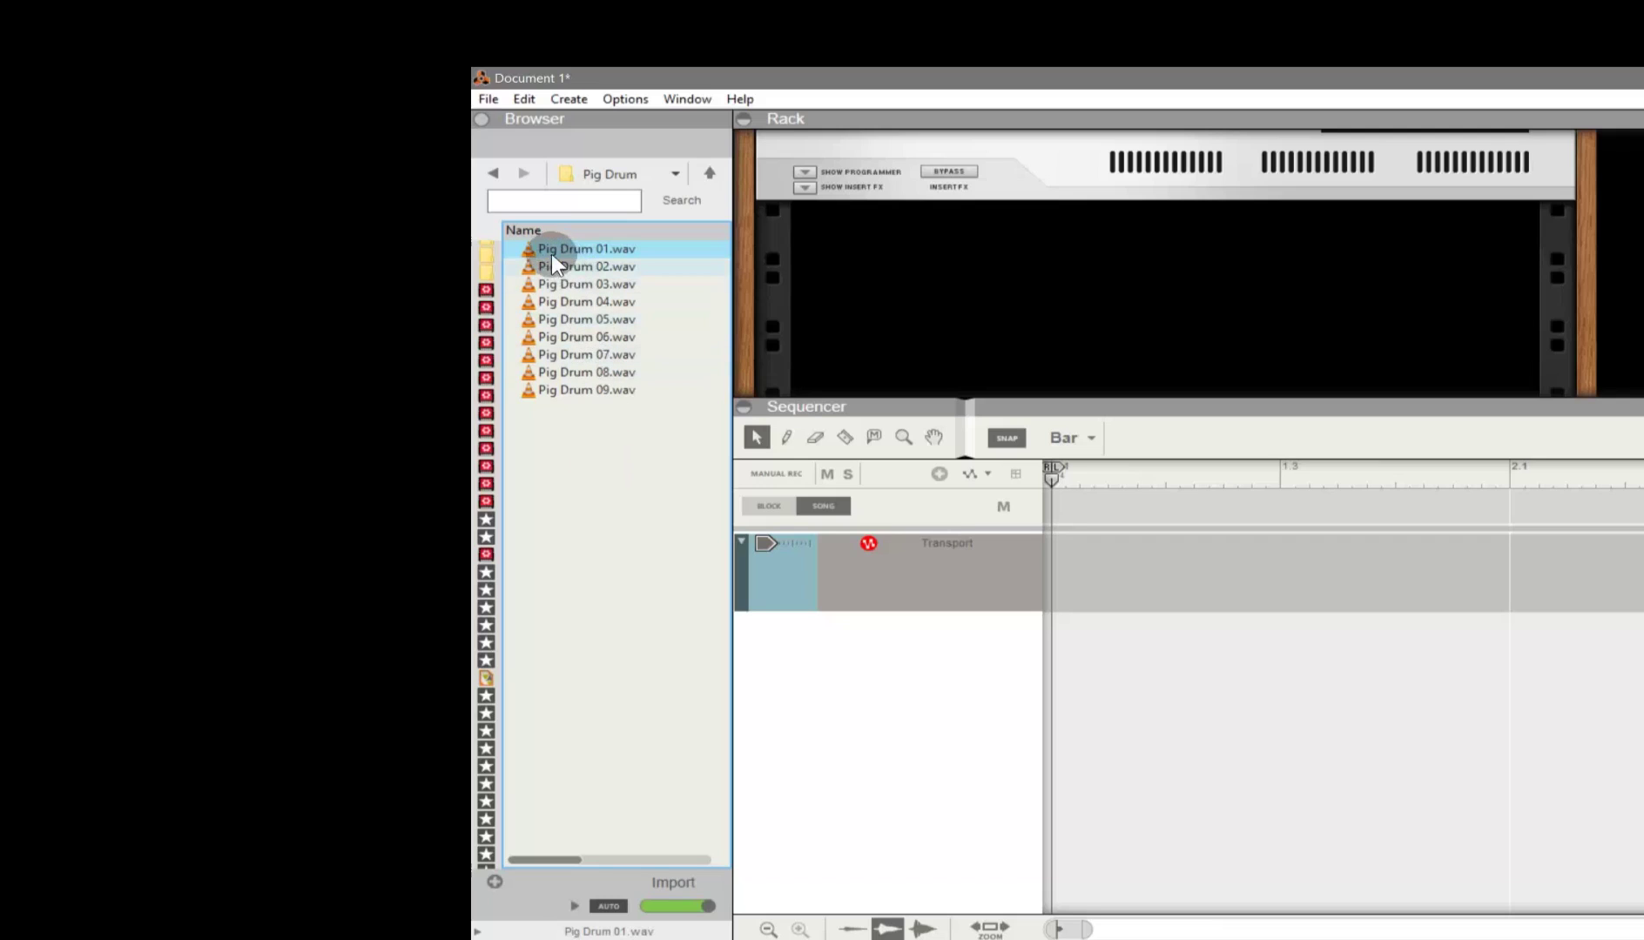
pyautogui.moveTo(530, 248); pyautogui.dragTo(772, 667)
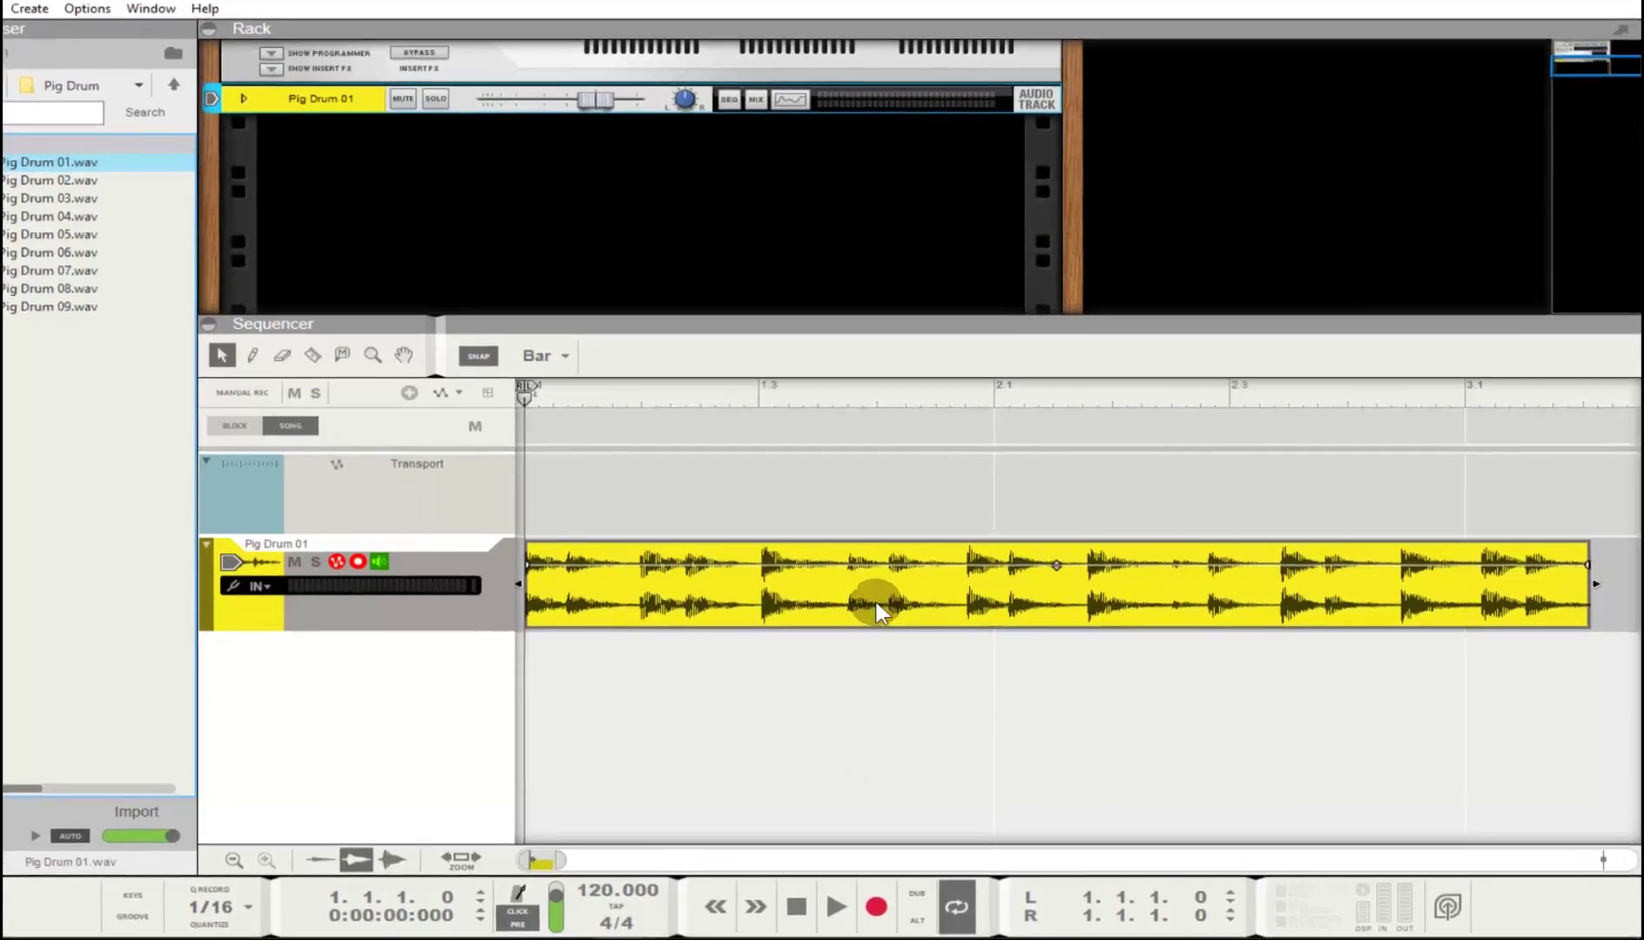
# Step: Select the Pig Drum 01.wav clip and play it in a loop at 120 BPM with the metronome on
pyautogui.click(901, 620)
pyautogui.press('space')
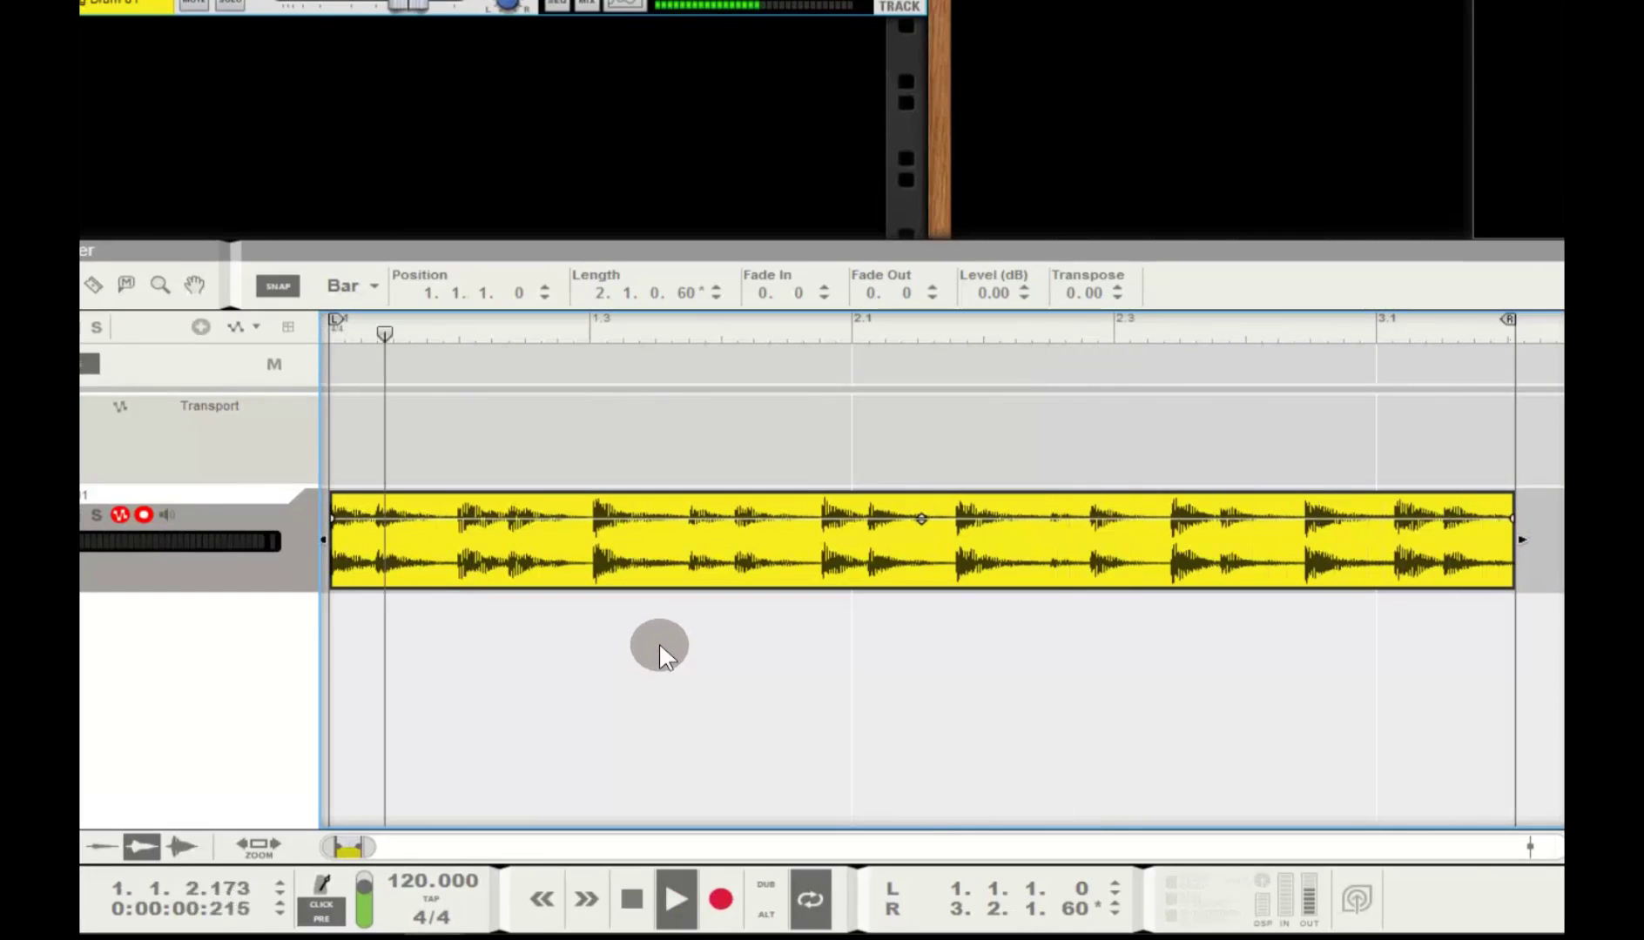
pyautogui.click(319, 908)
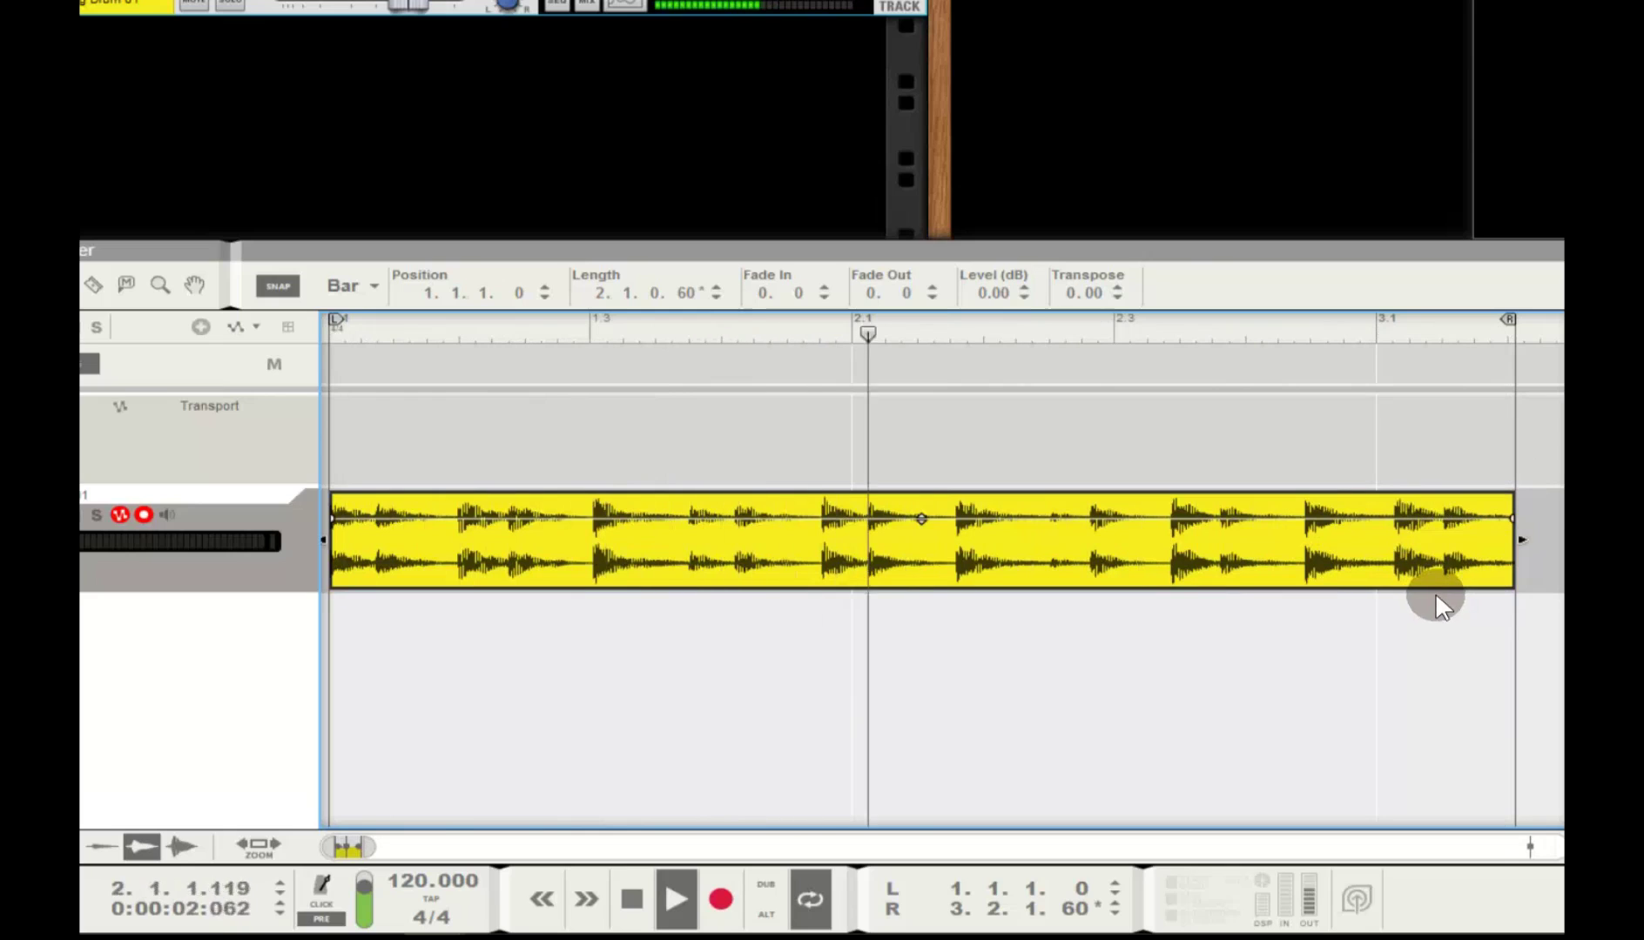
# Step: Split the drum clip at its slices, delete the trailing slice, and loop over the 2.0.0.130 clip
pyautogui.doubleClick(1406, 540)
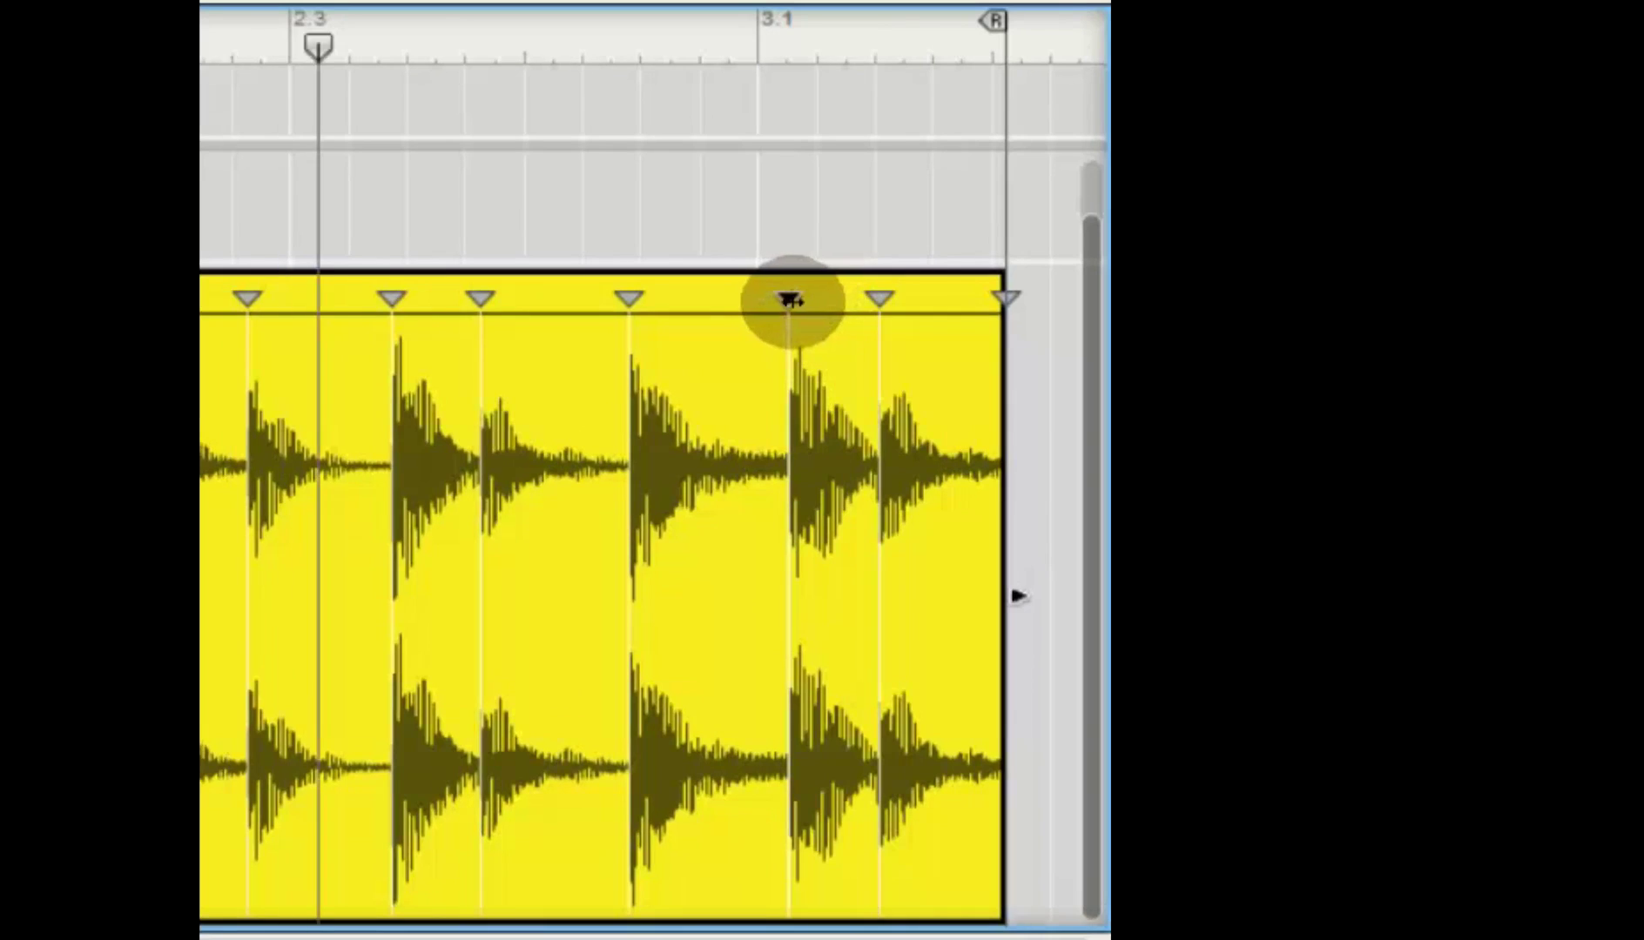
pyautogui.rightClick(794, 309)
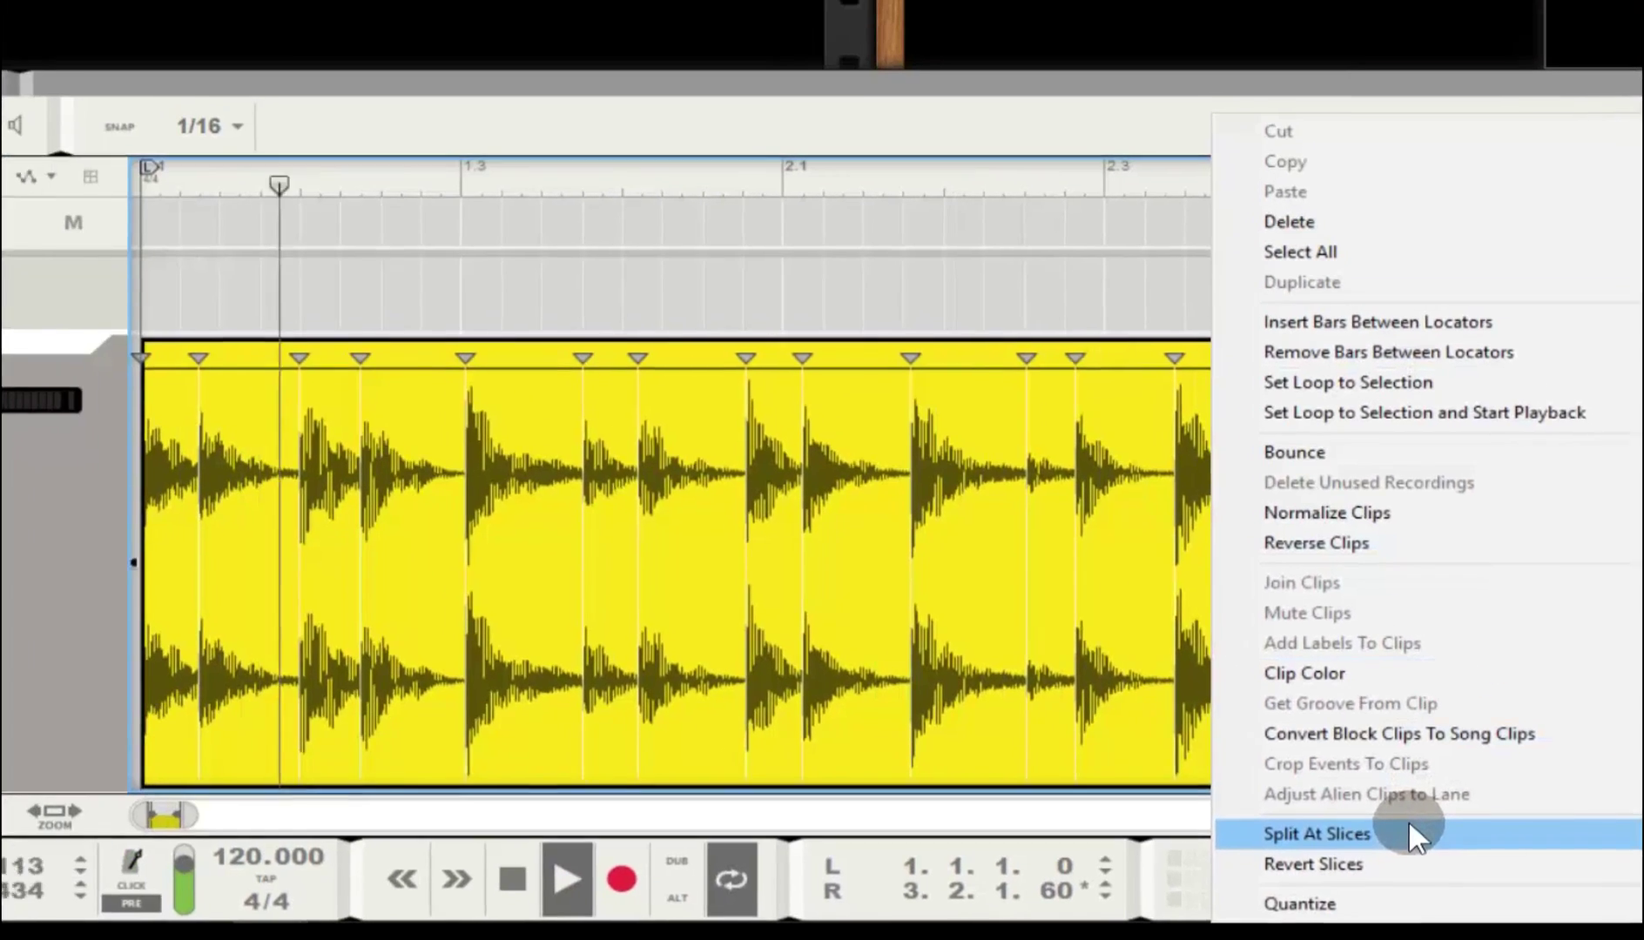
pyautogui.click(1149, 546)
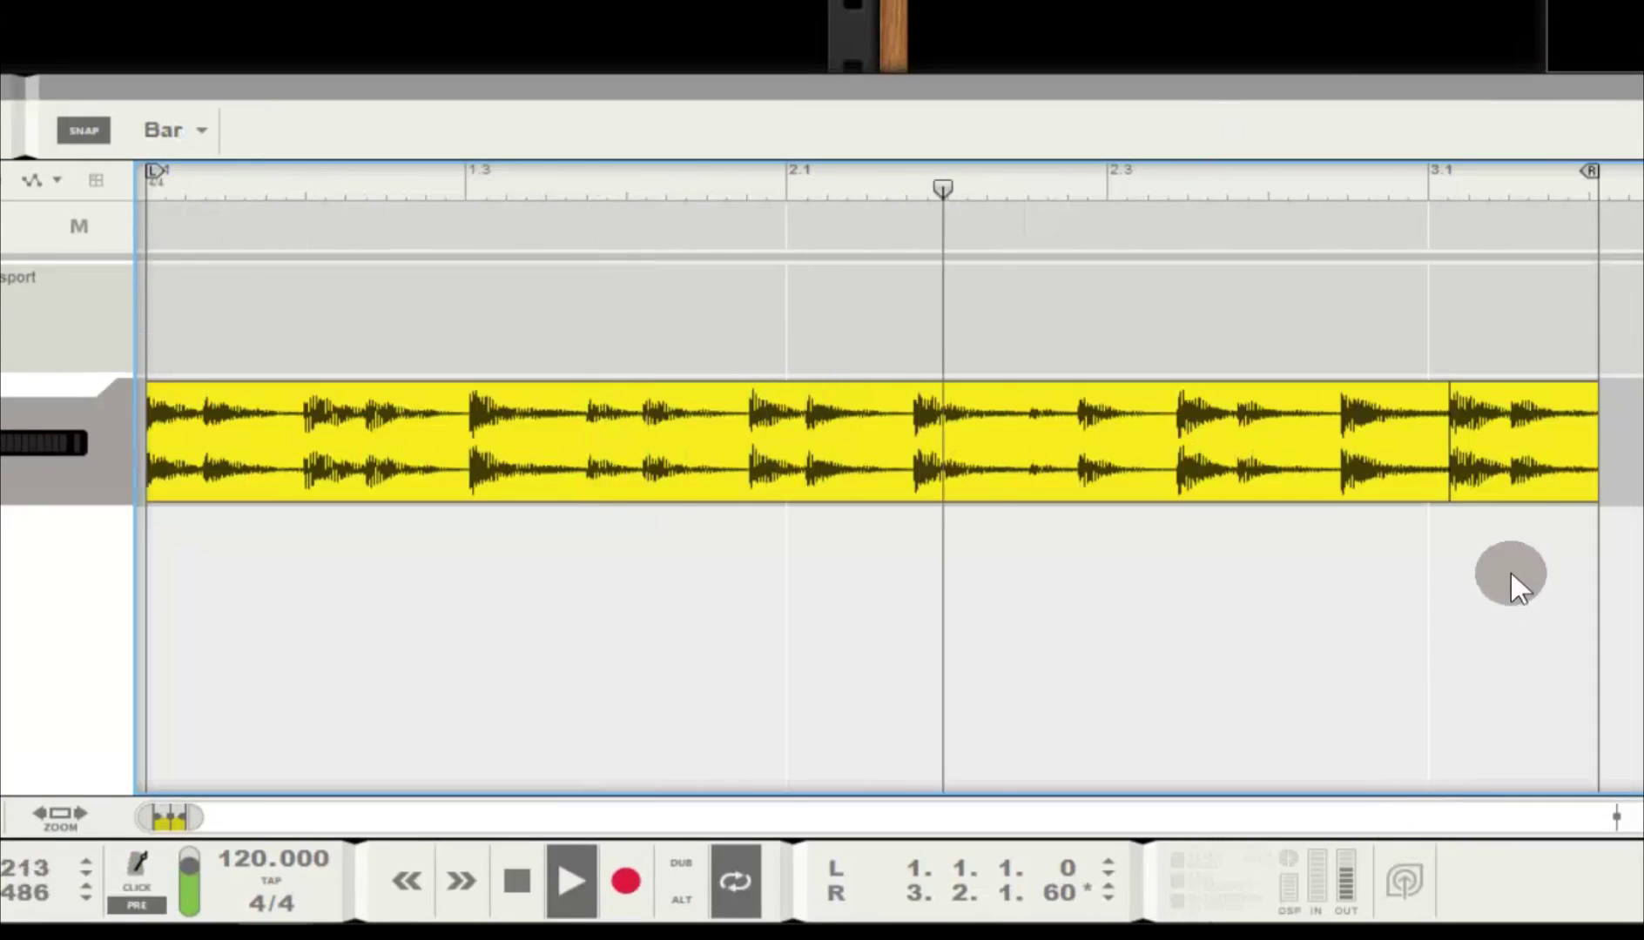
pyautogui.doubleClick(1503, 459)
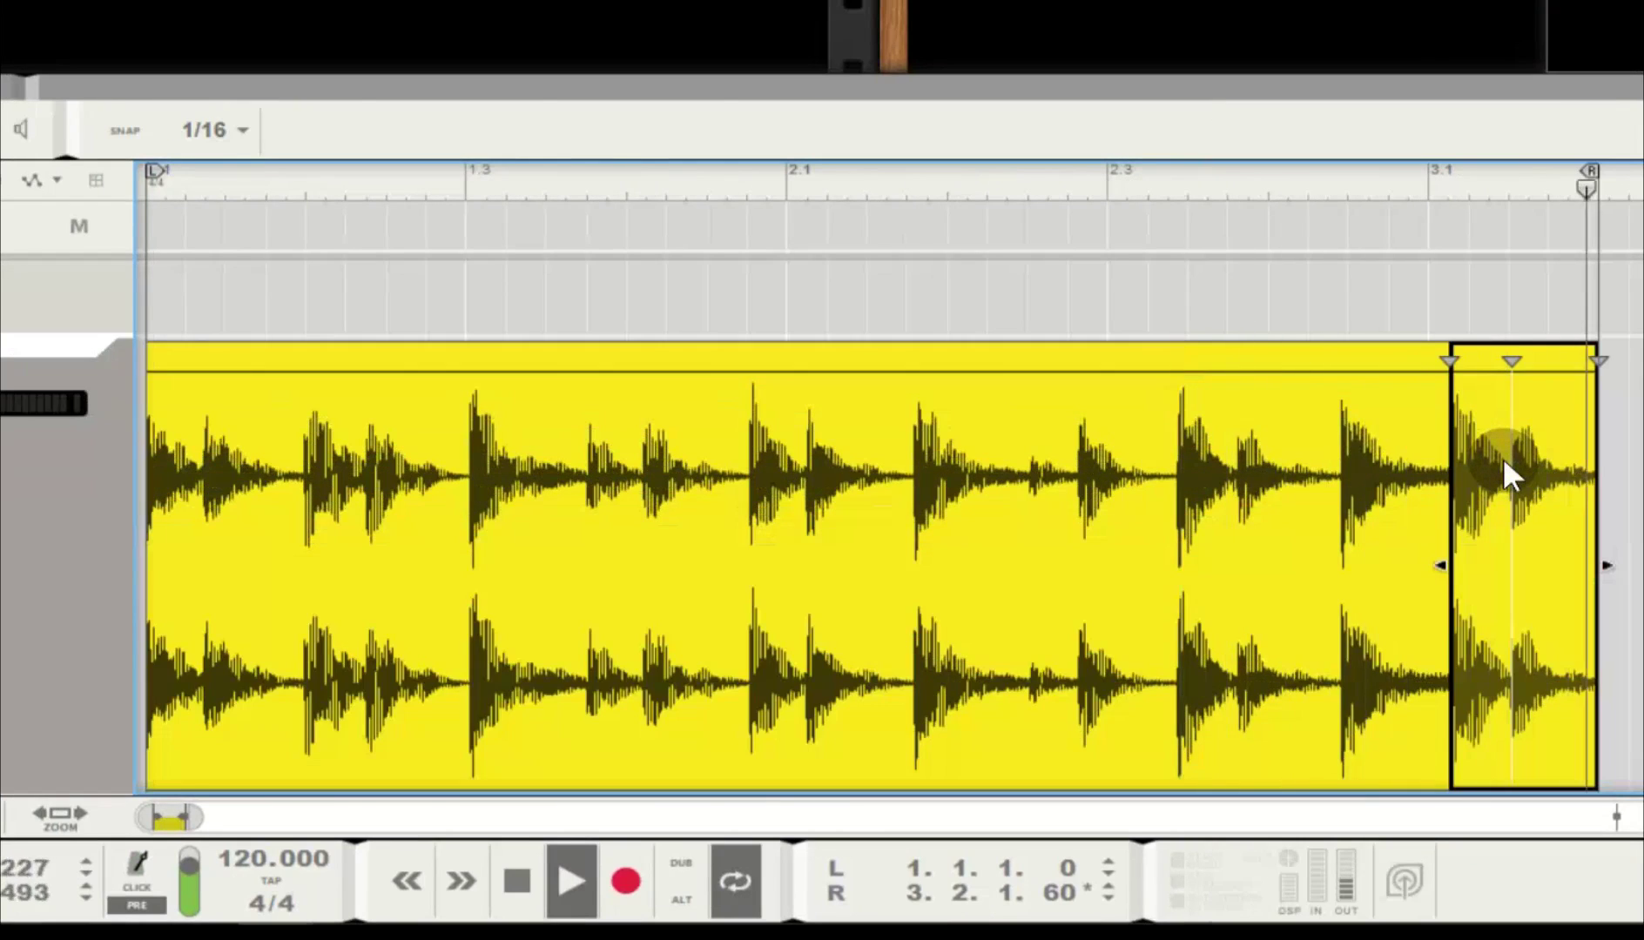
pyautogui.doubleClick(1491, 429)
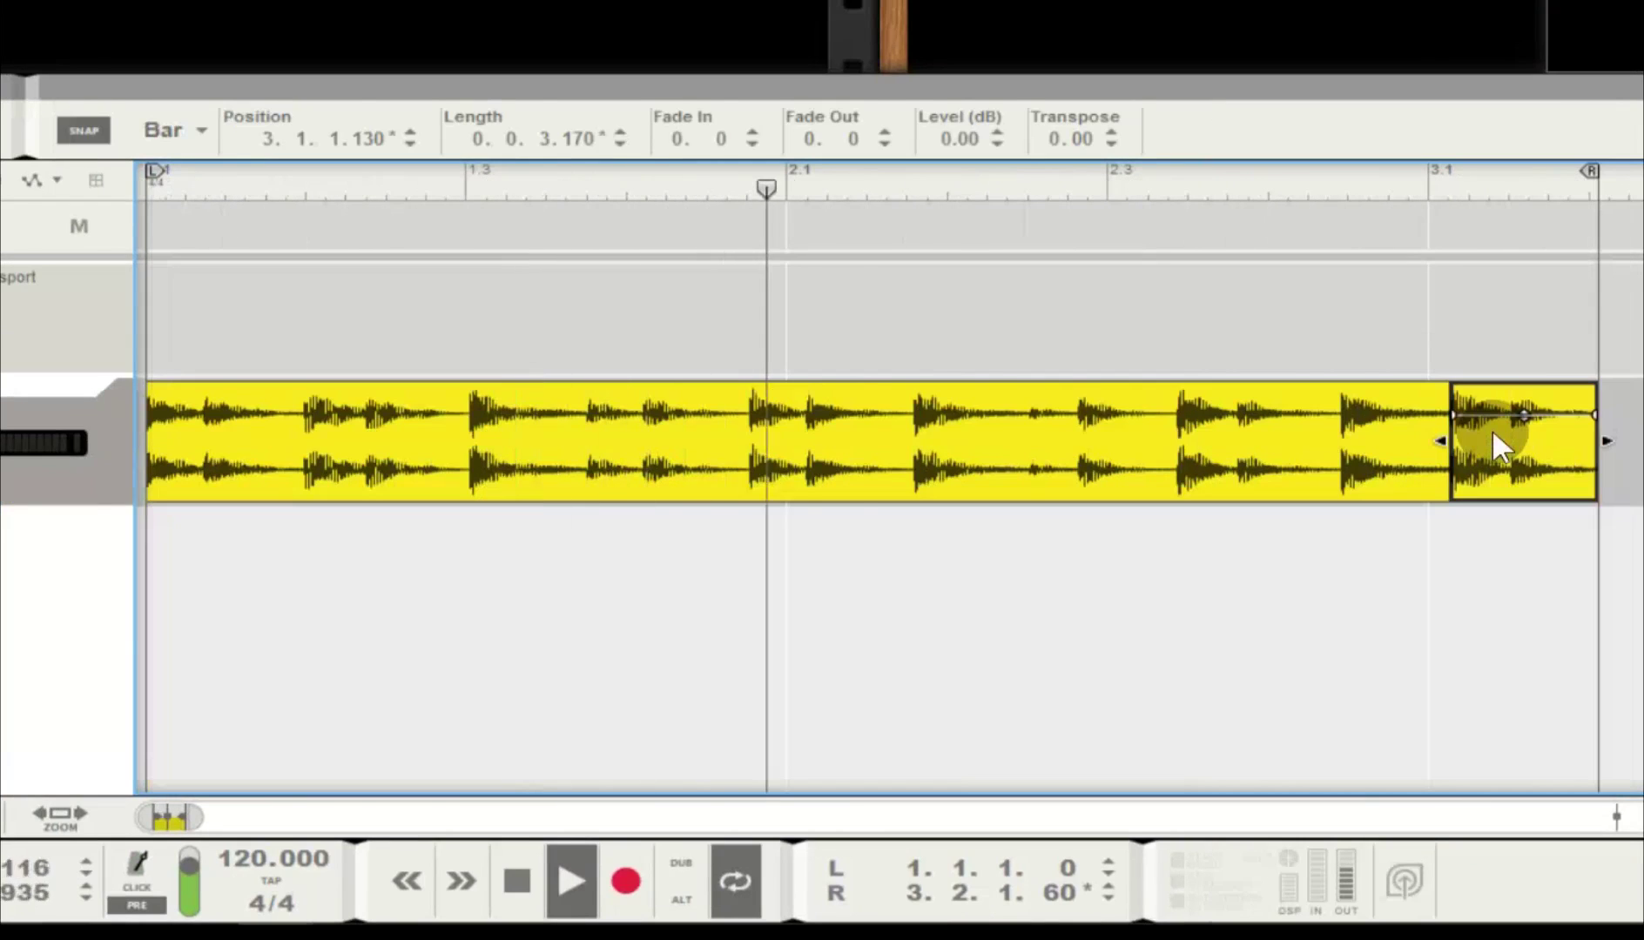
pyautogui.press('Delete')
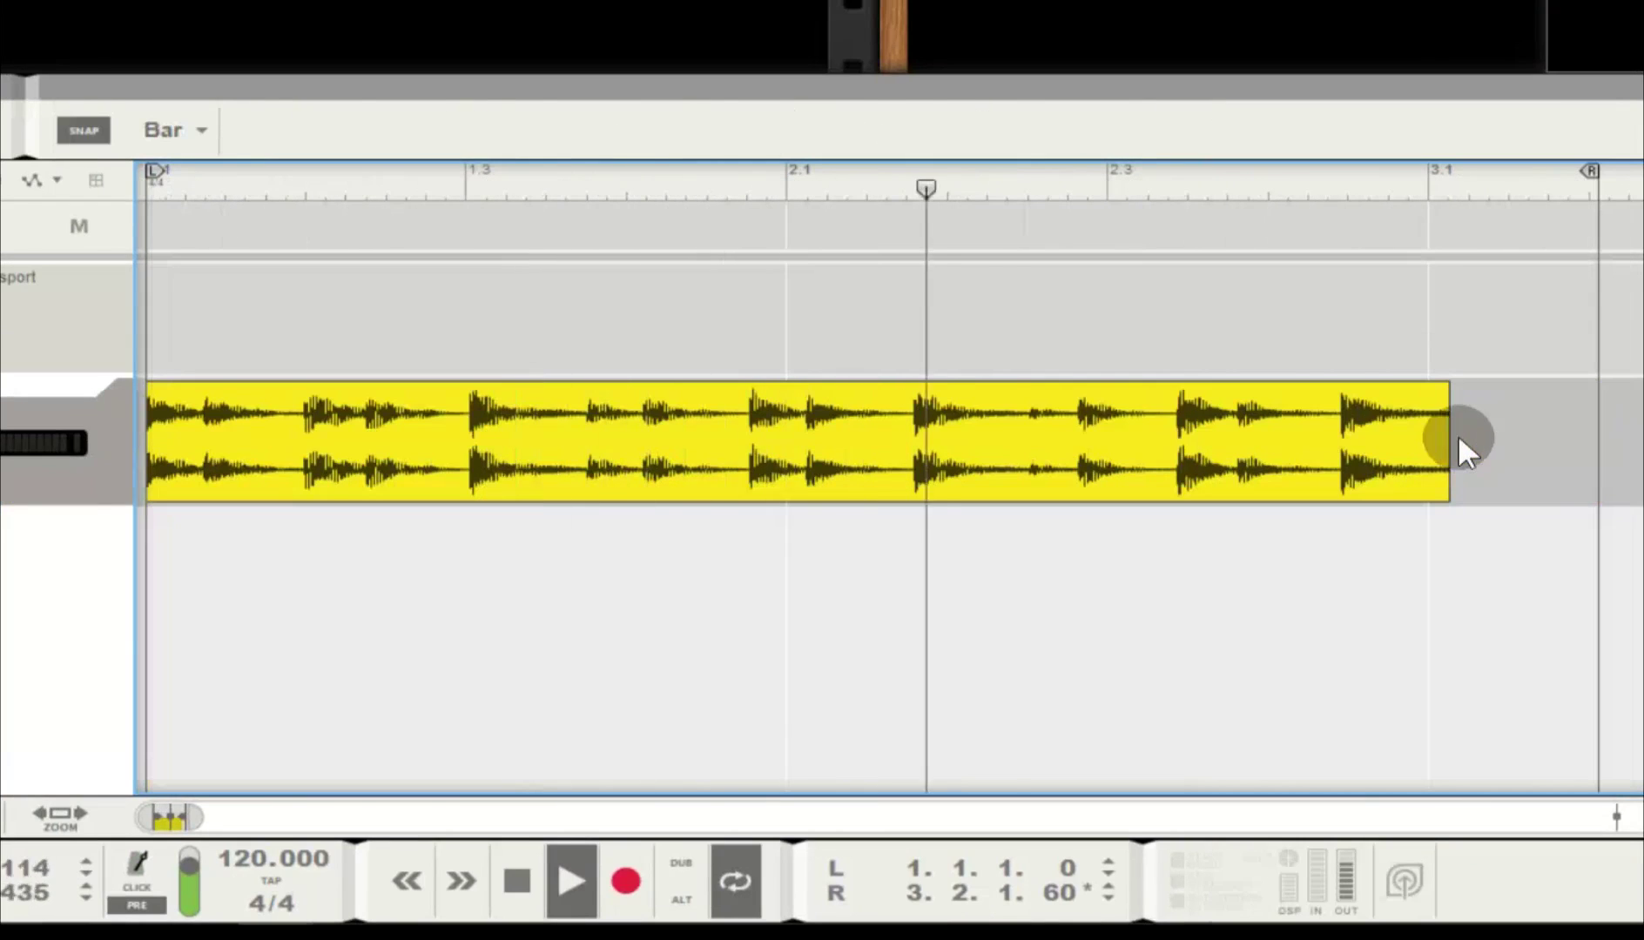
pyautogui.click(1080, 420)
pyautogui.press('p')
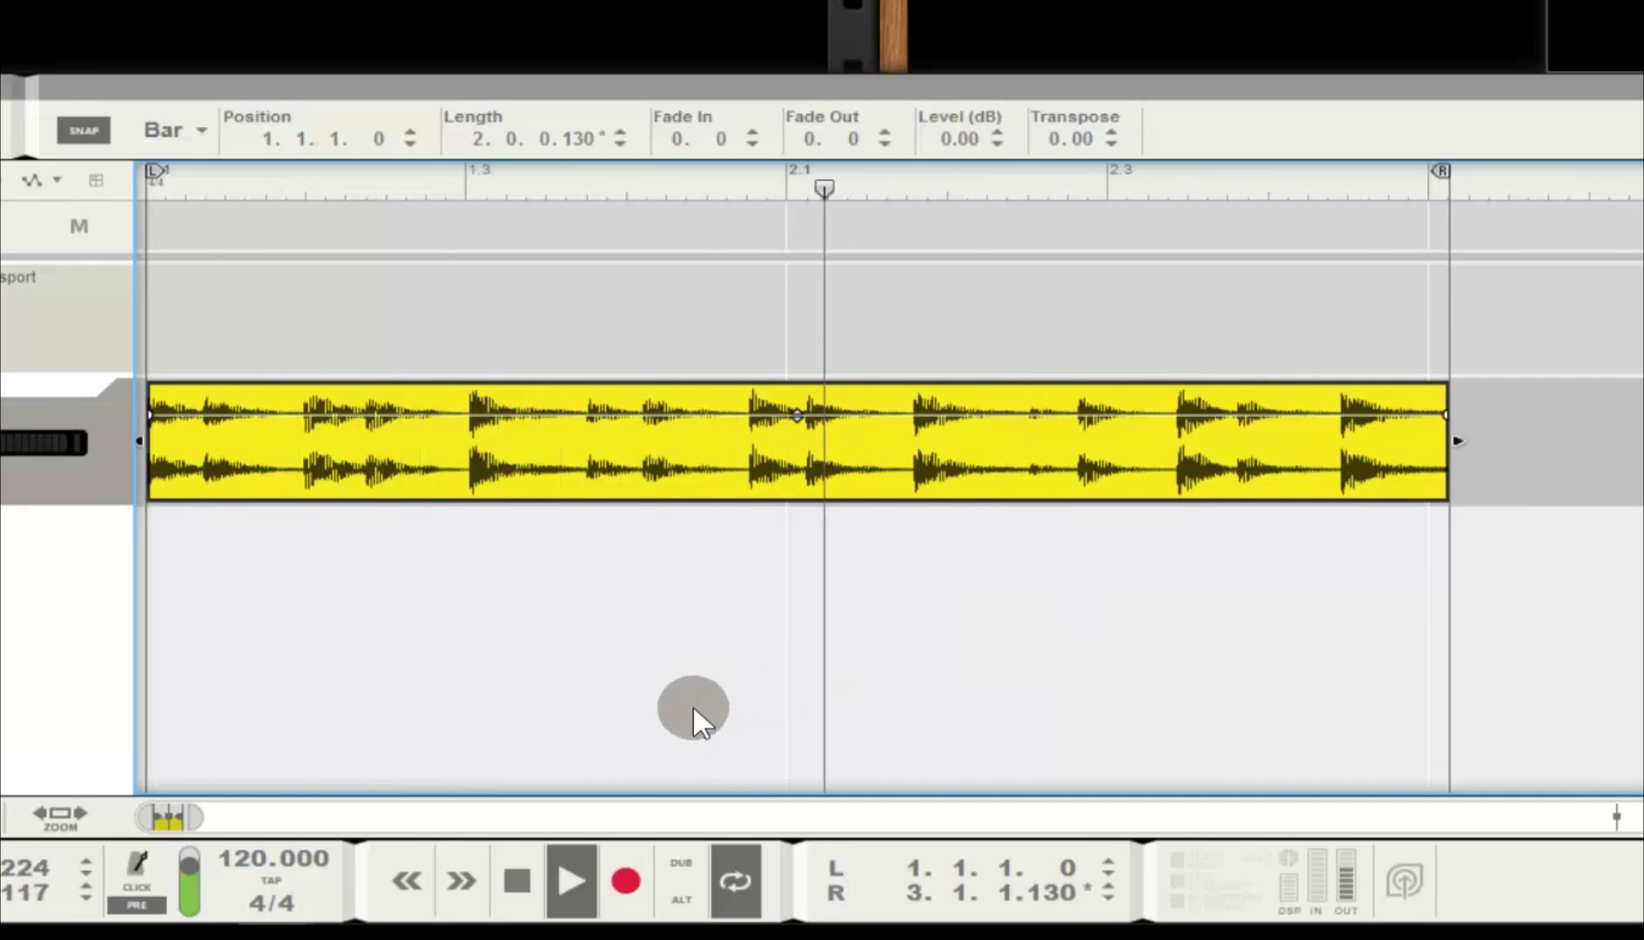
# Step: Stop playback and bounce the trimmed drum clip to a new recording
pyautogui.click(522, 879)
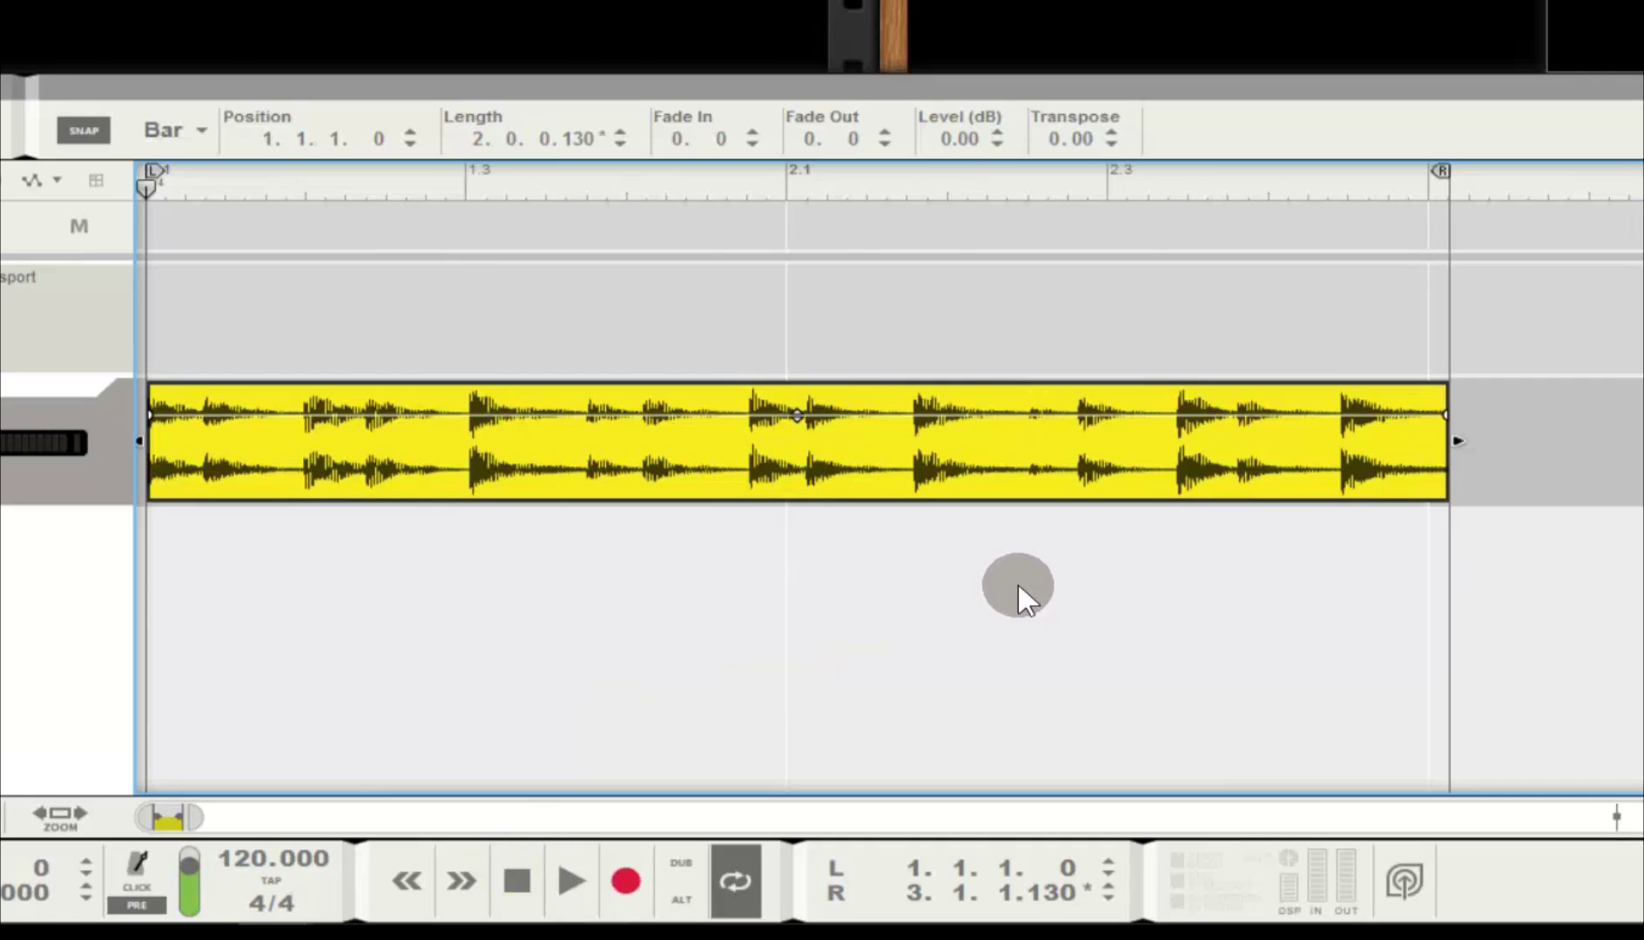
pyautogui.rightClick(960, 466)
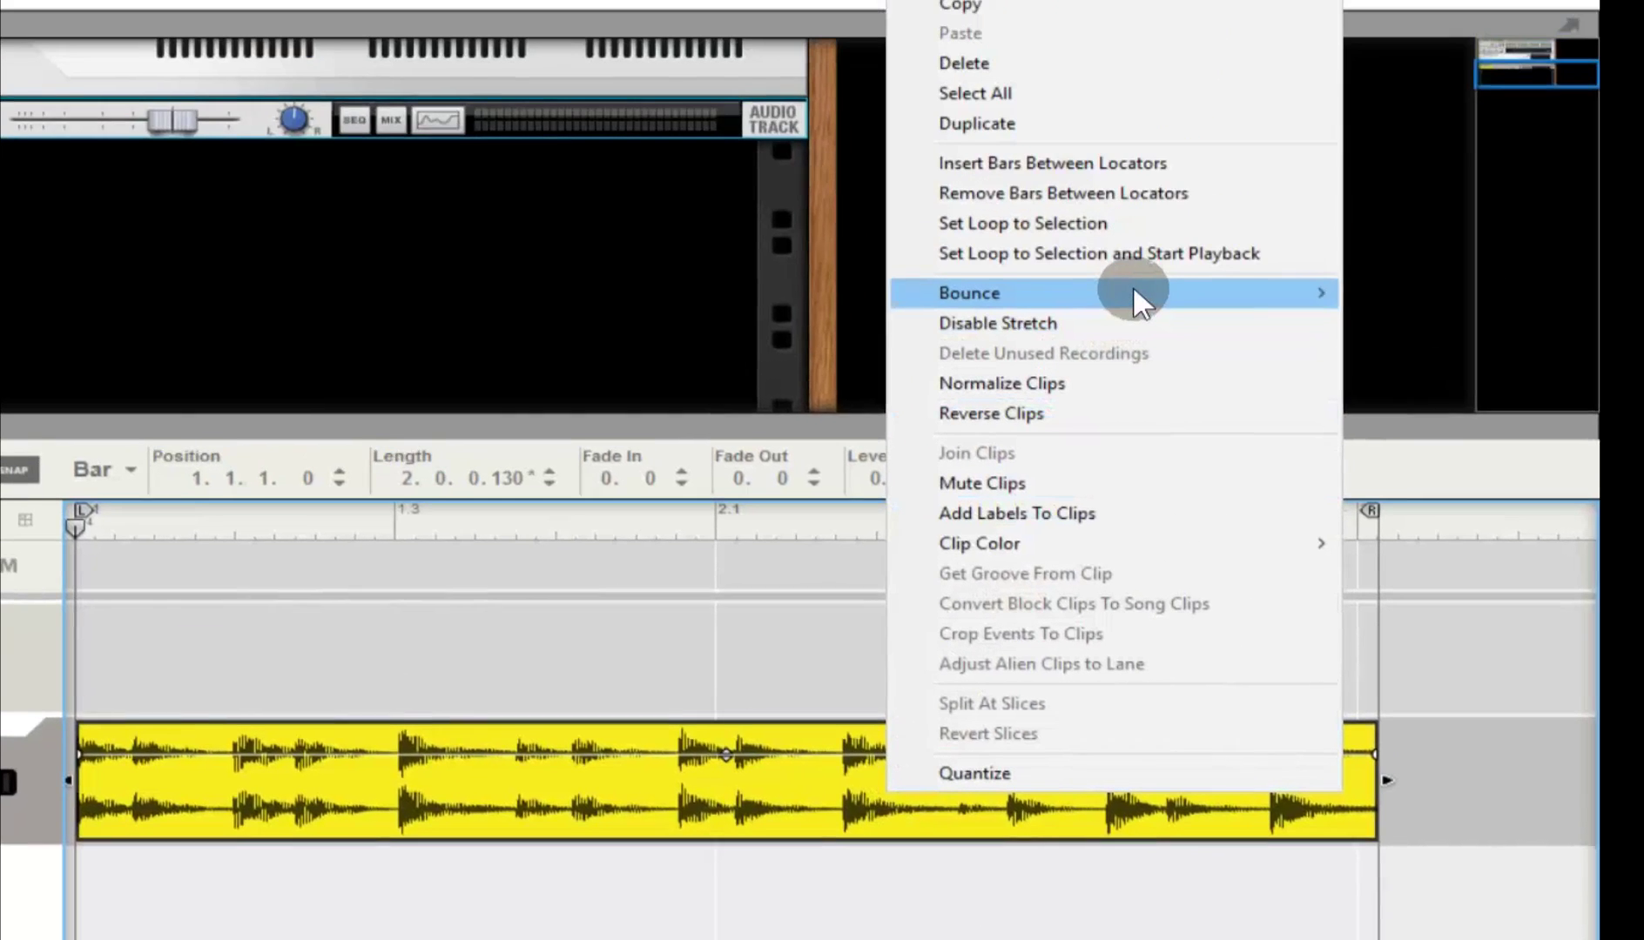
pyautogui.moveTo(1134, 296)
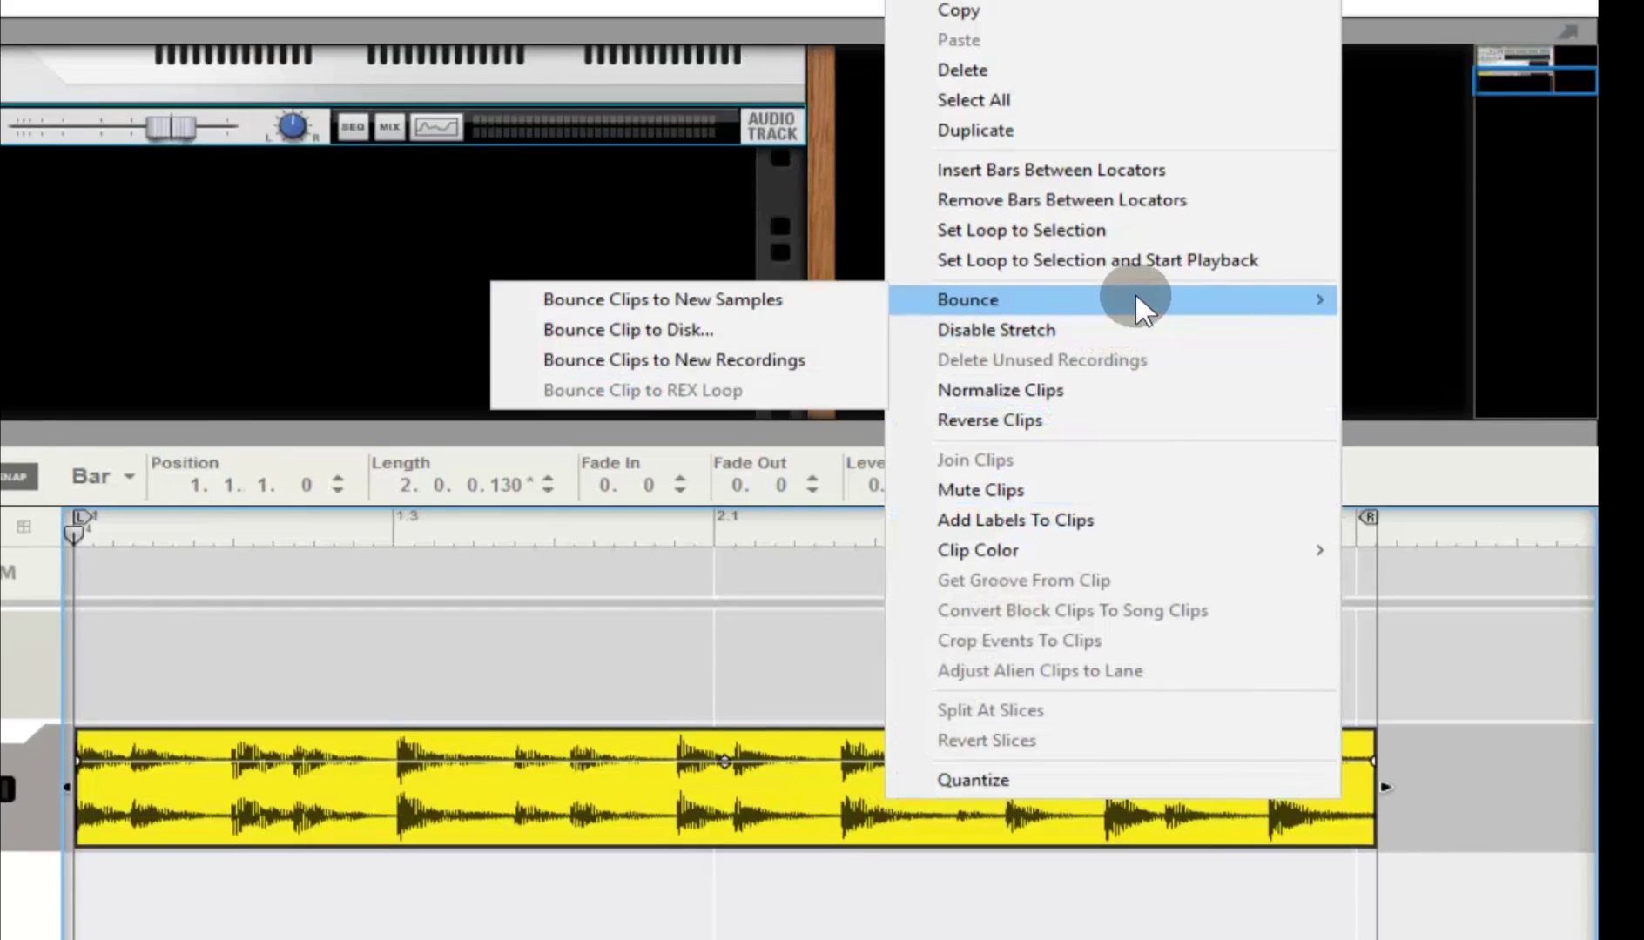
pyautogui.click(755, 346)
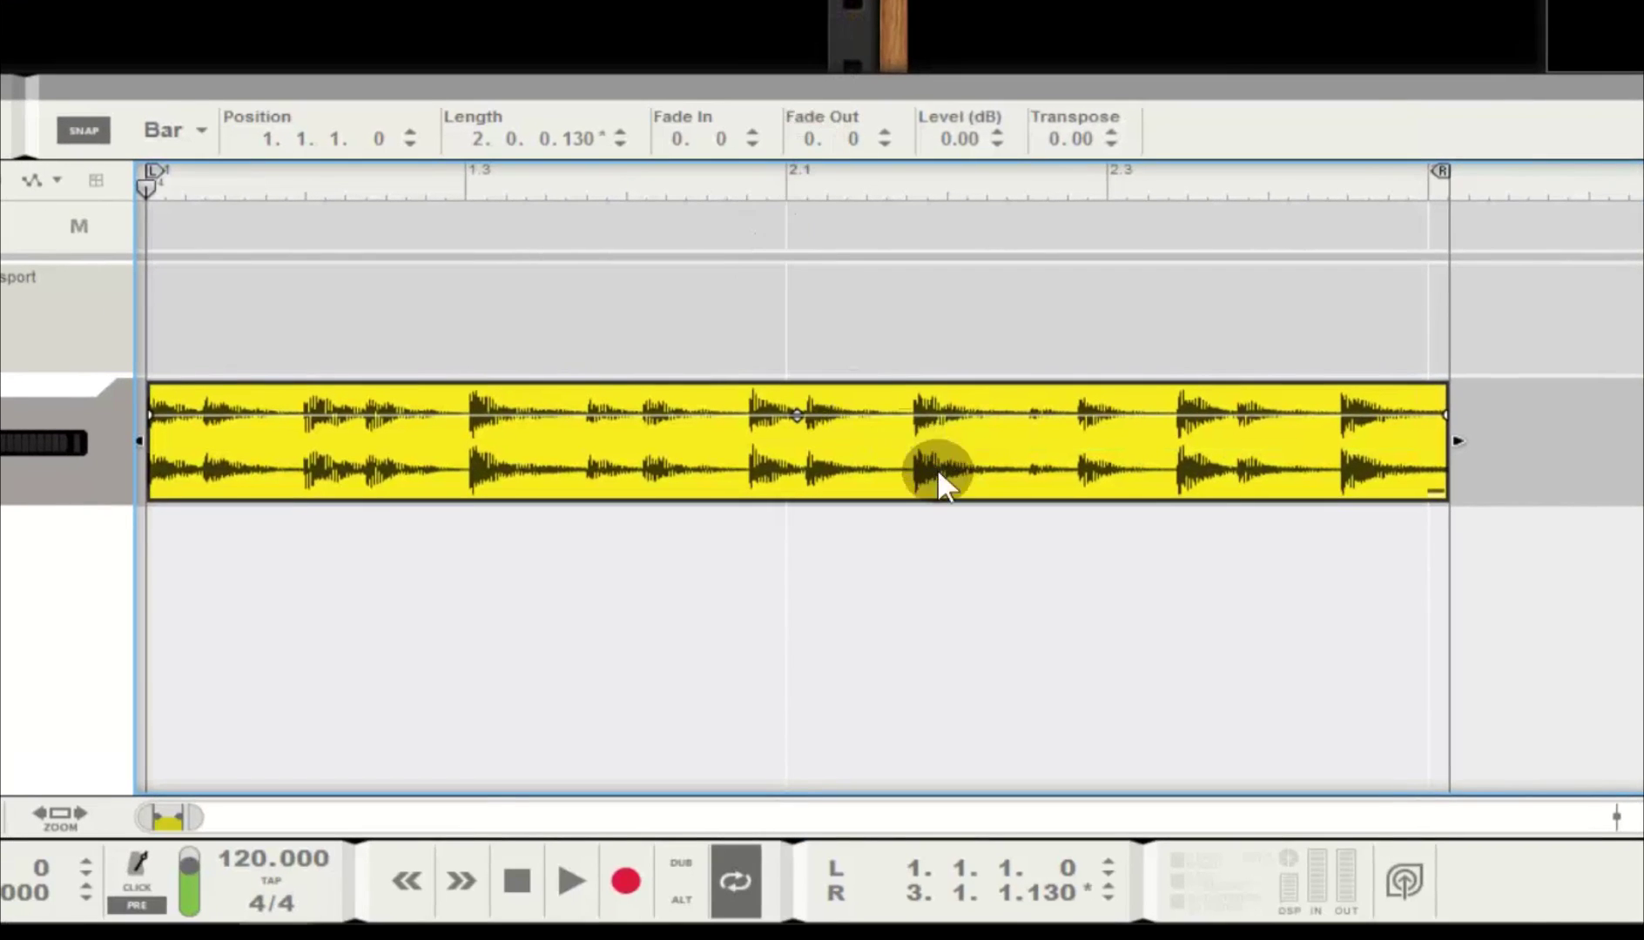
# Step: Delete the unused recordings and confirm
pyautogui.rightClick(931, 467)
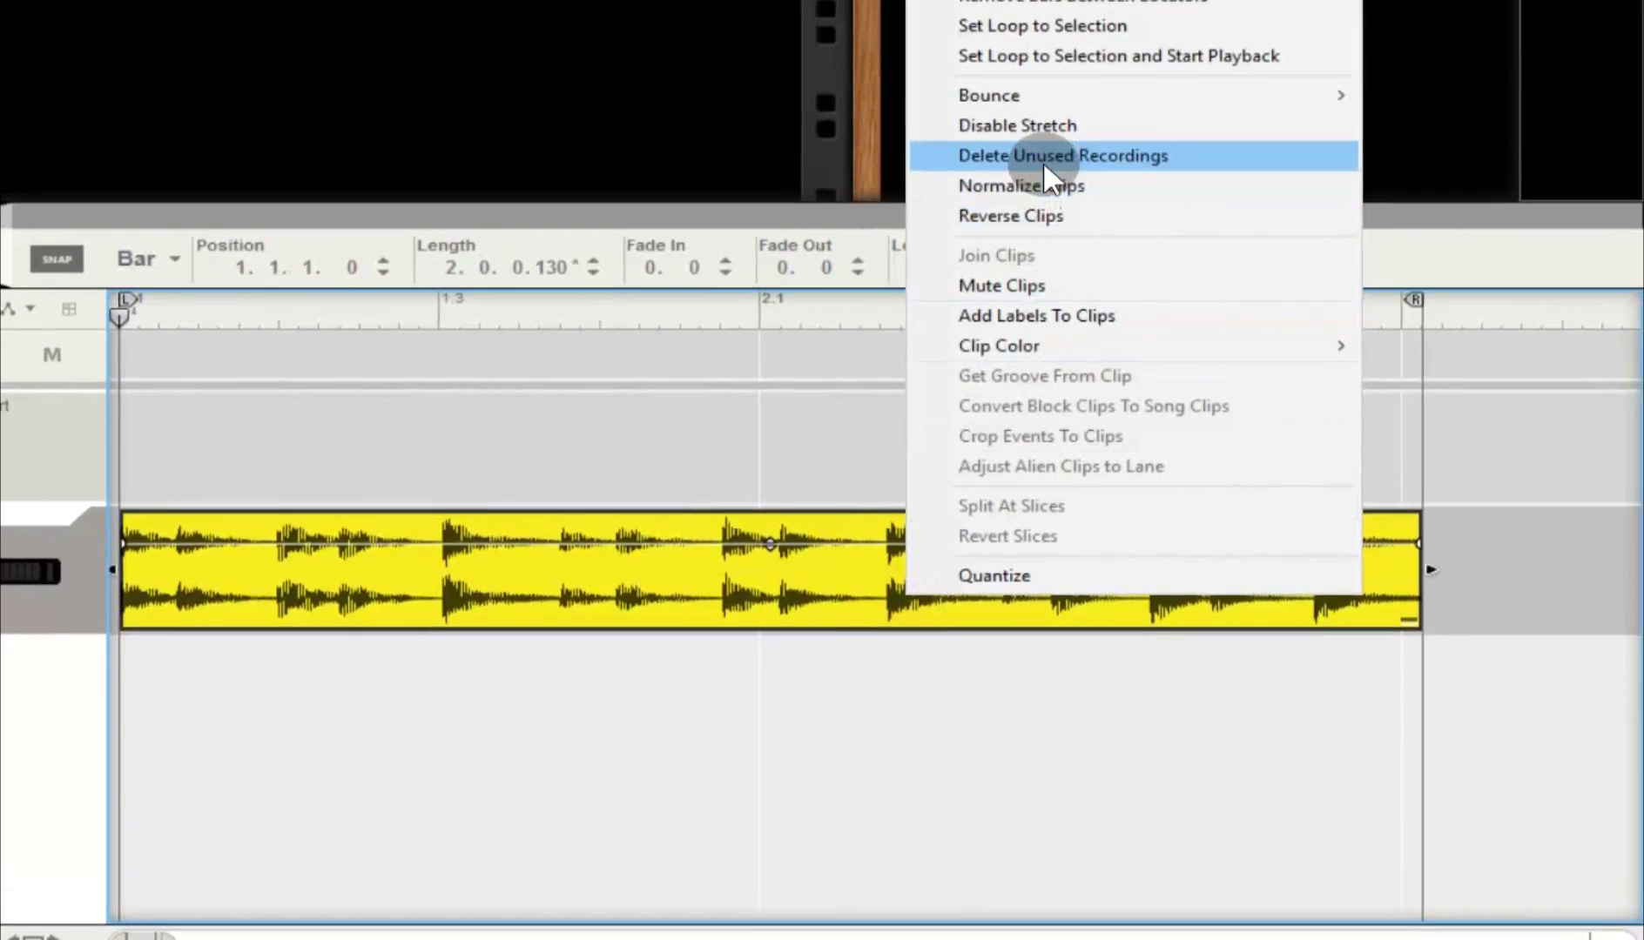
pyautogui.click(1068, 35)
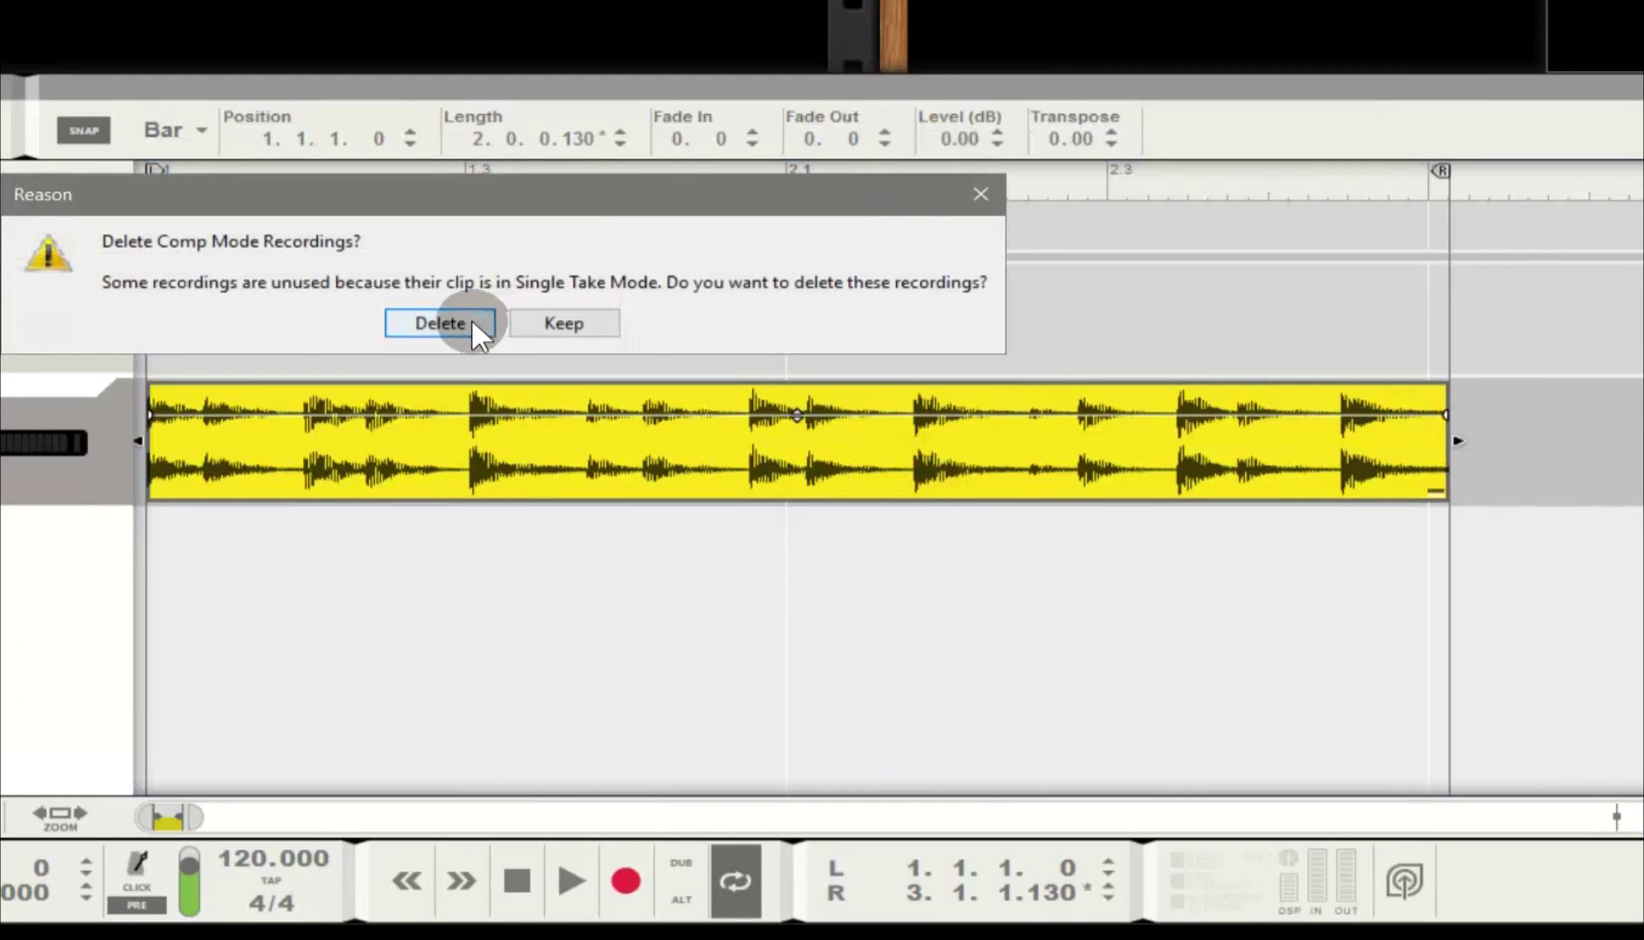
pyautogui.click(471, 320)
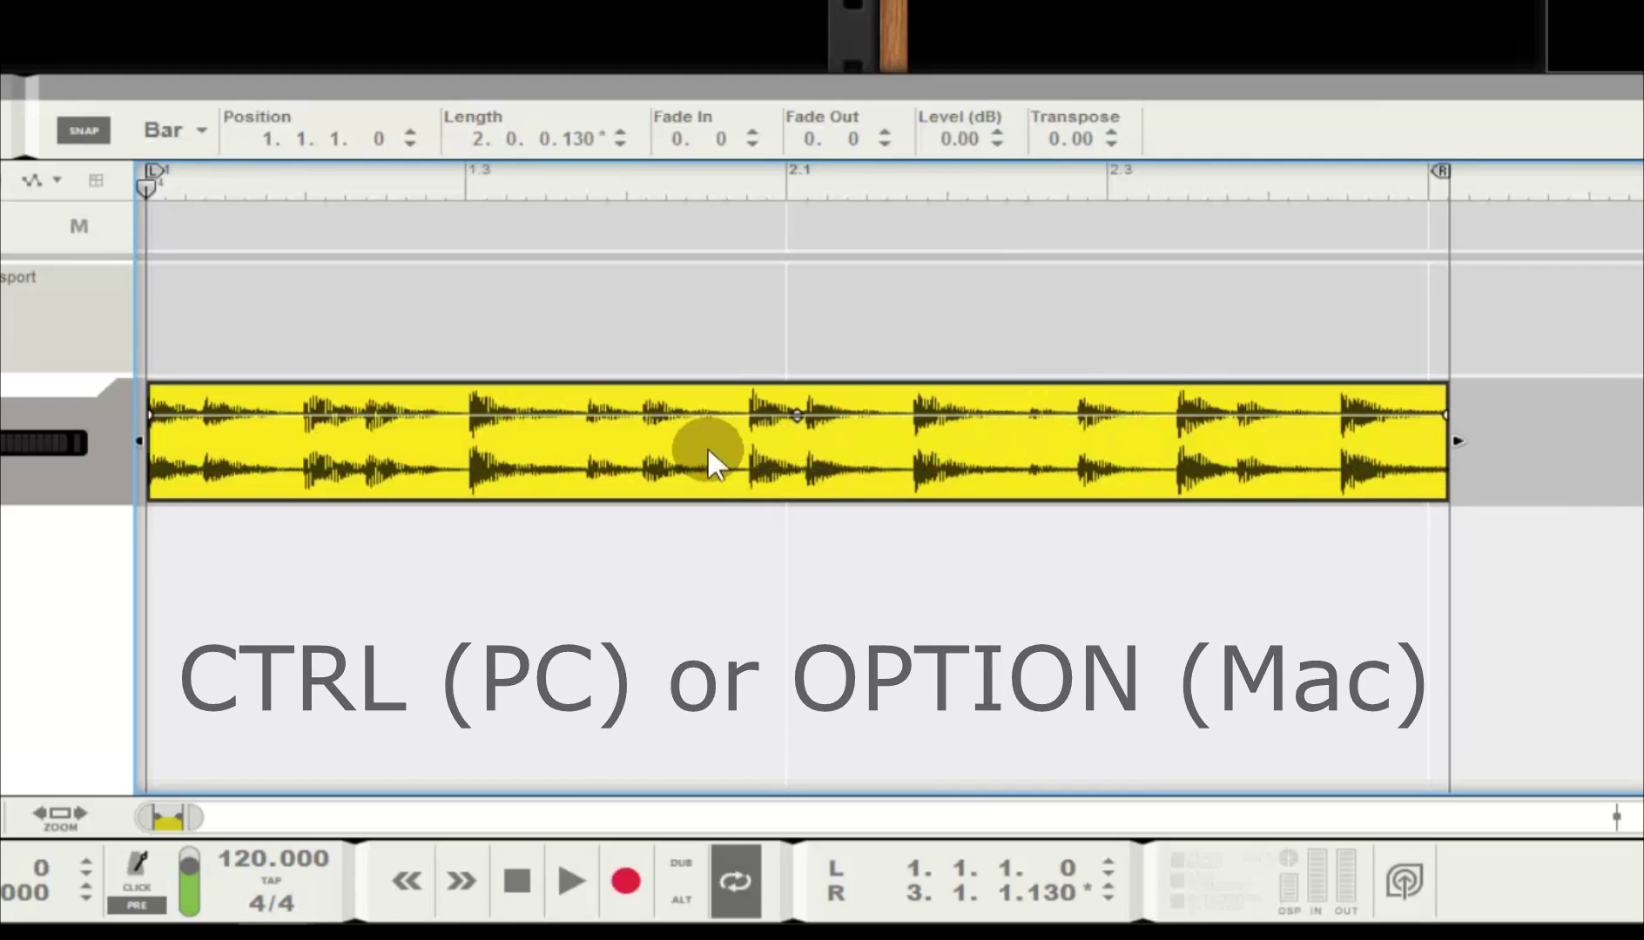
# Step: Play the bounced two-bar loop with the metronome click on, then stop at bar 1
pyautogui.press('space')
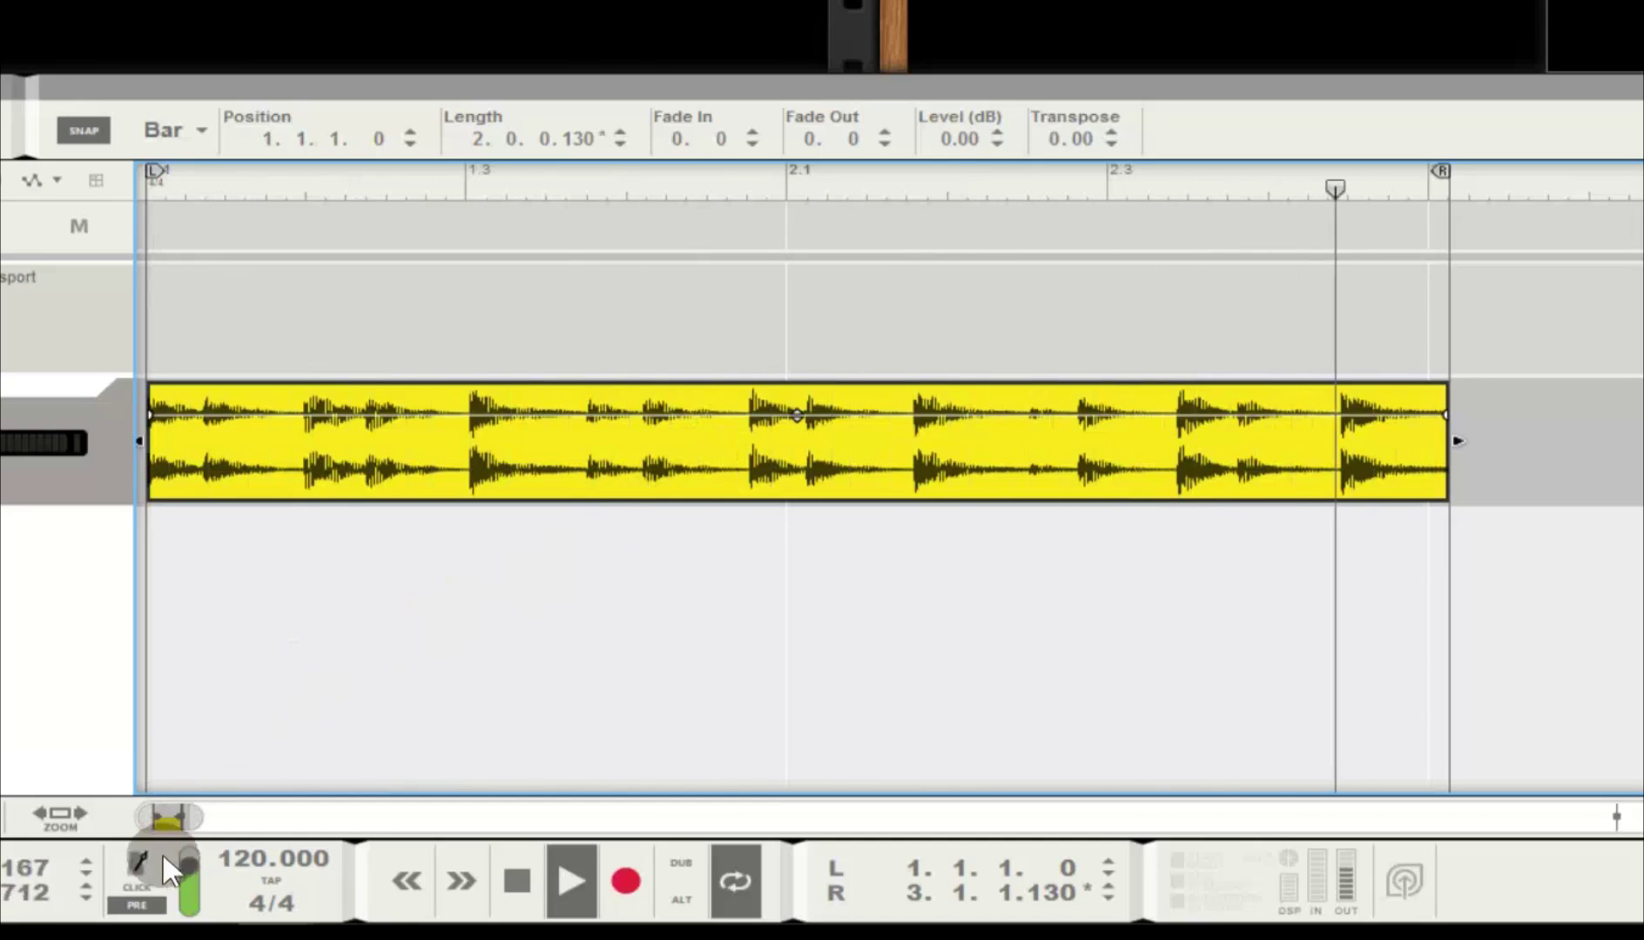
pyautogui.click(145, 887)
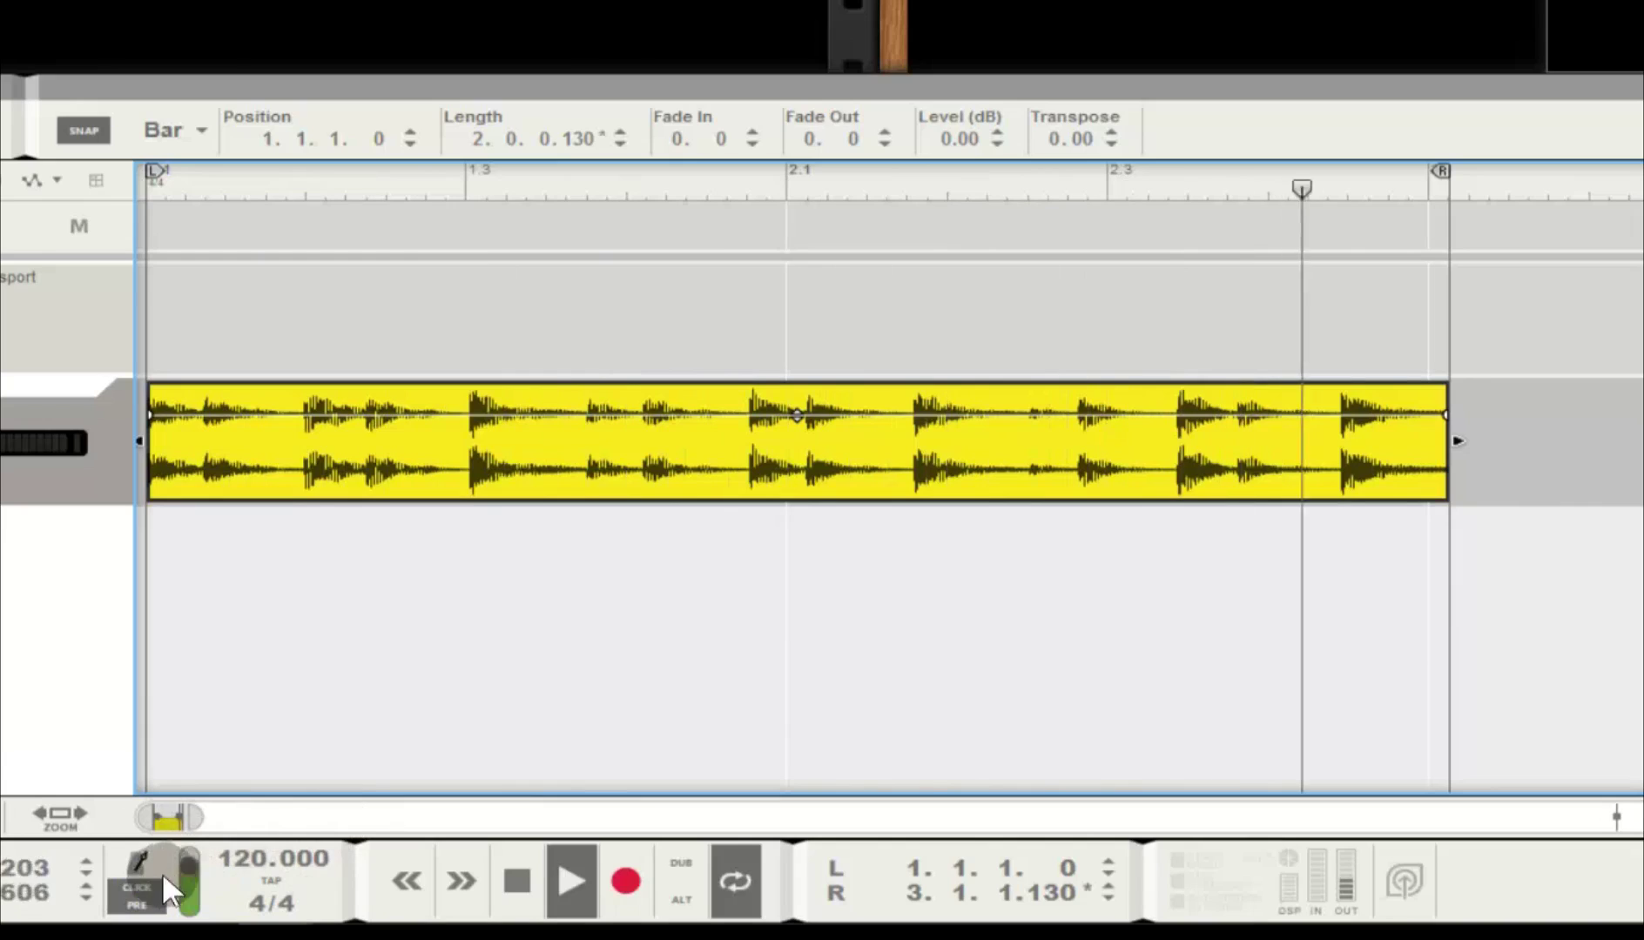
pyautogui.click(518, 875)
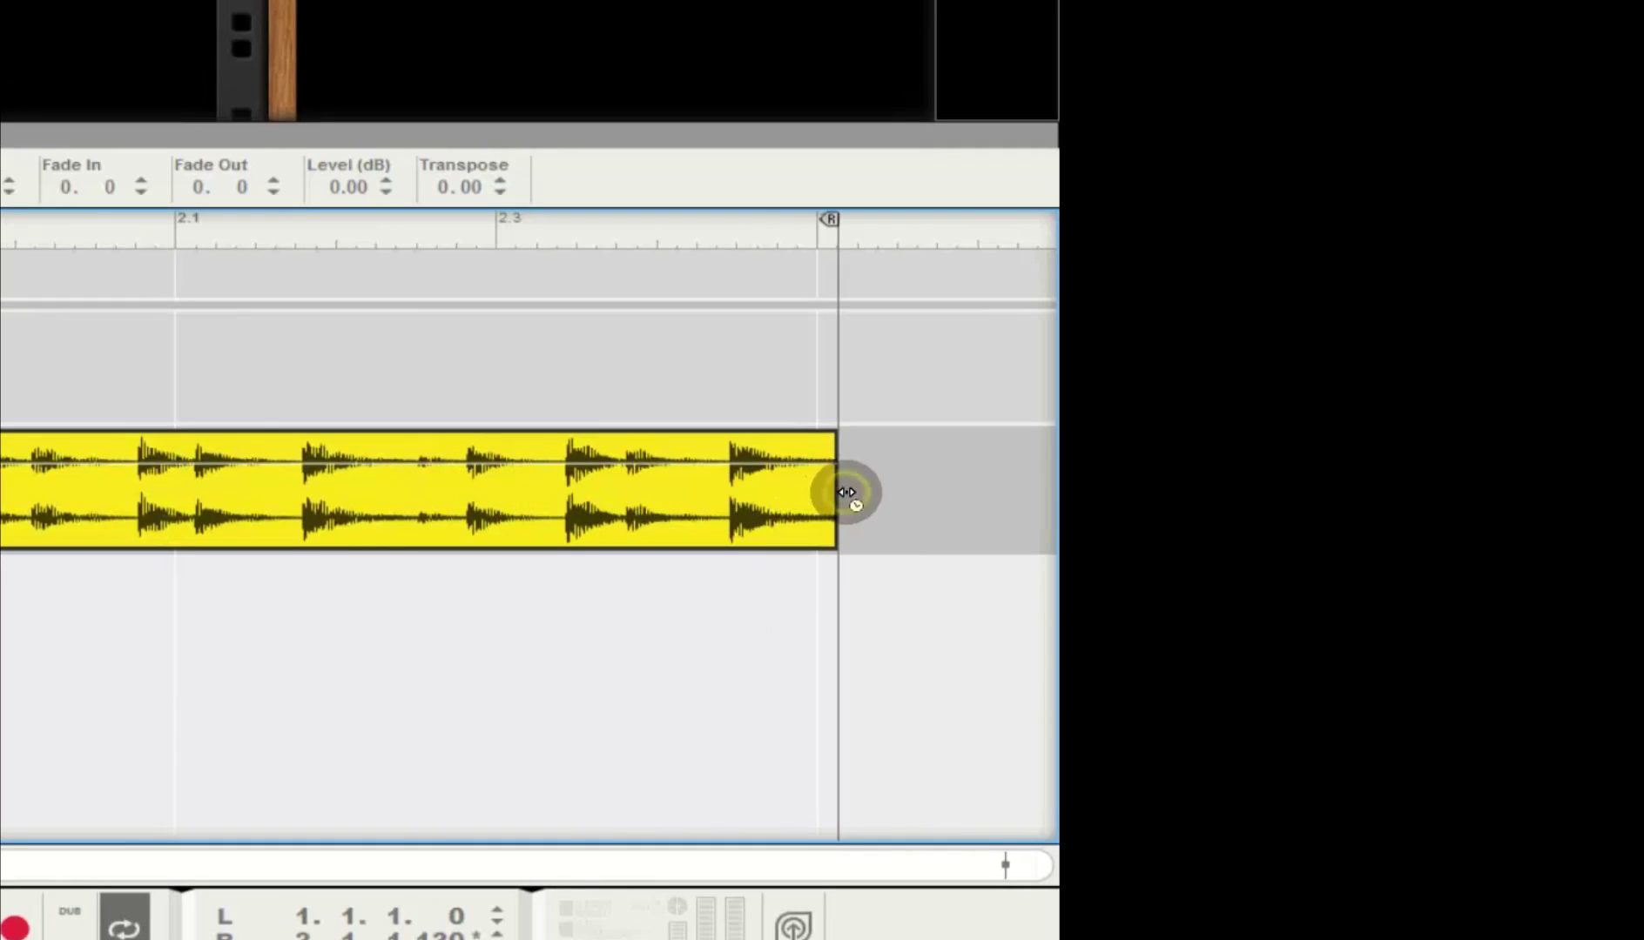
# Step: Time-compress the drum clip to one bar ending at bar 2 and loop over it
pyautogui.moveTo(832, 492); pyautogui.dragTo(814, 489)
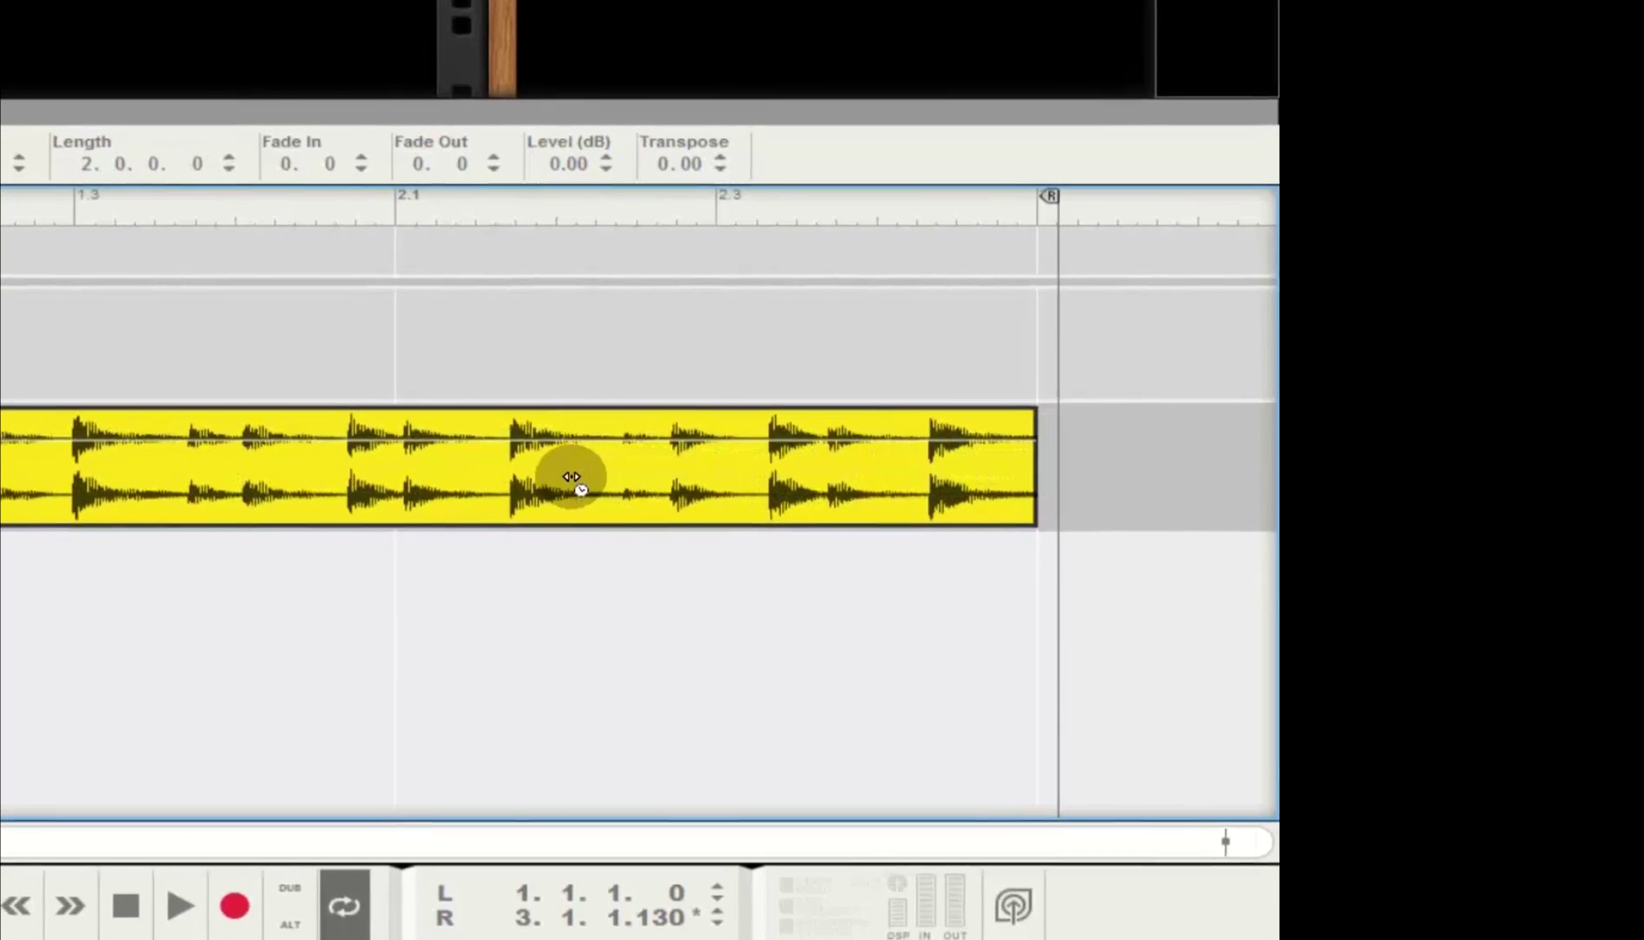
pyautogui.moveTo(589, 480); pyautogui.dragTo(415, 475)
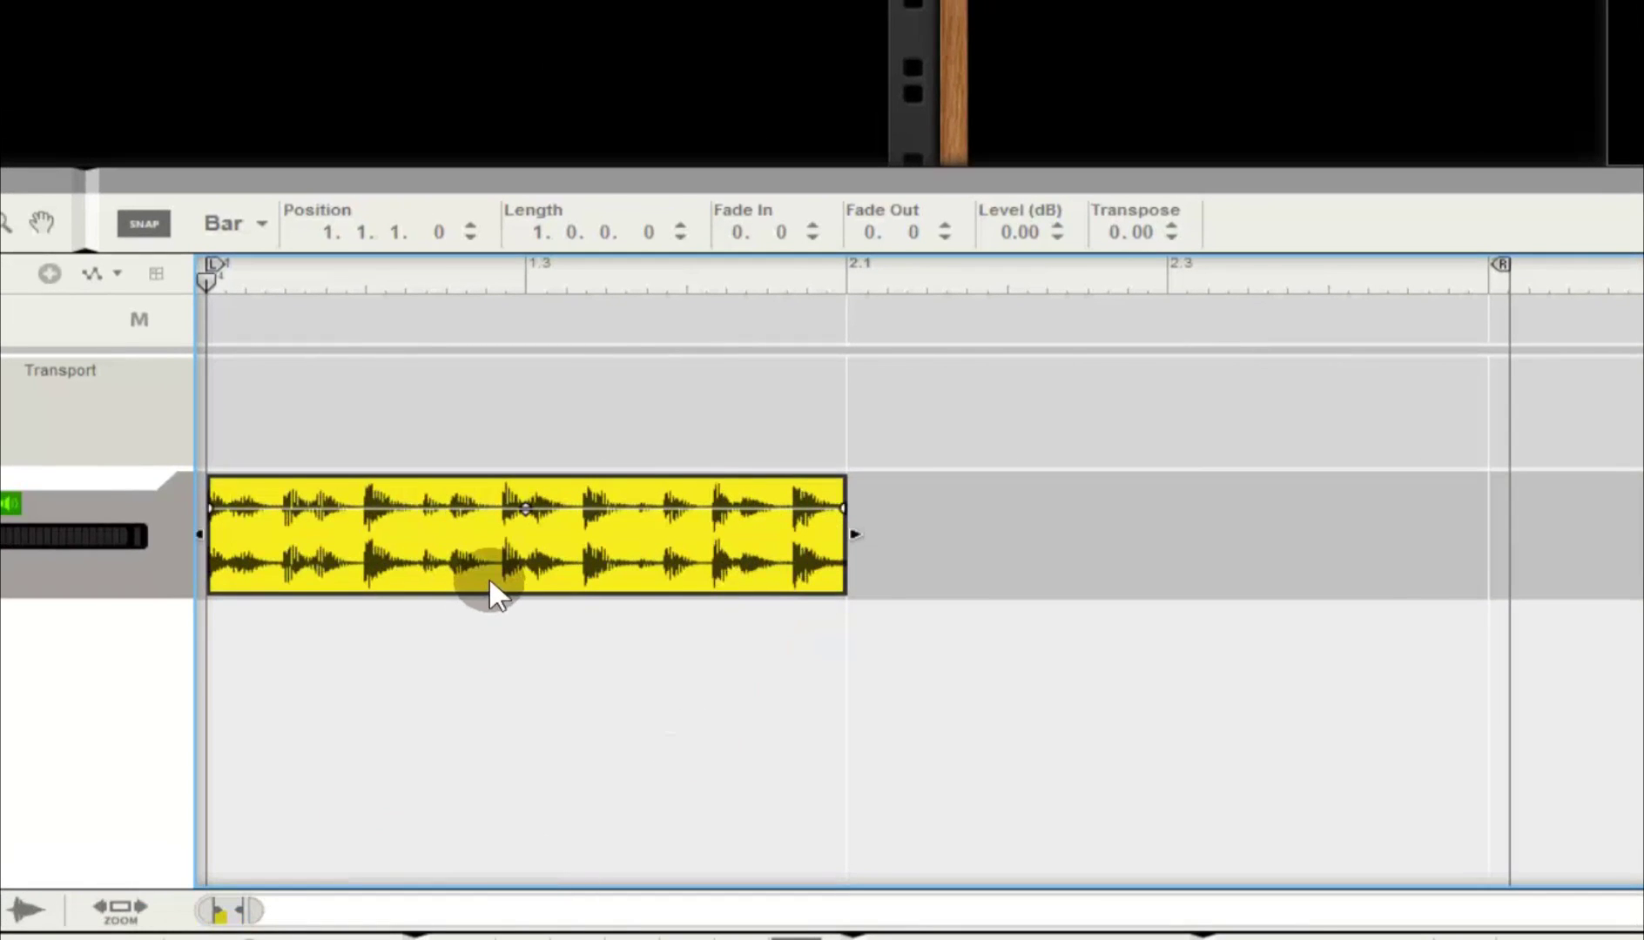
pyautogui.hotkey('ctrl', 'p')
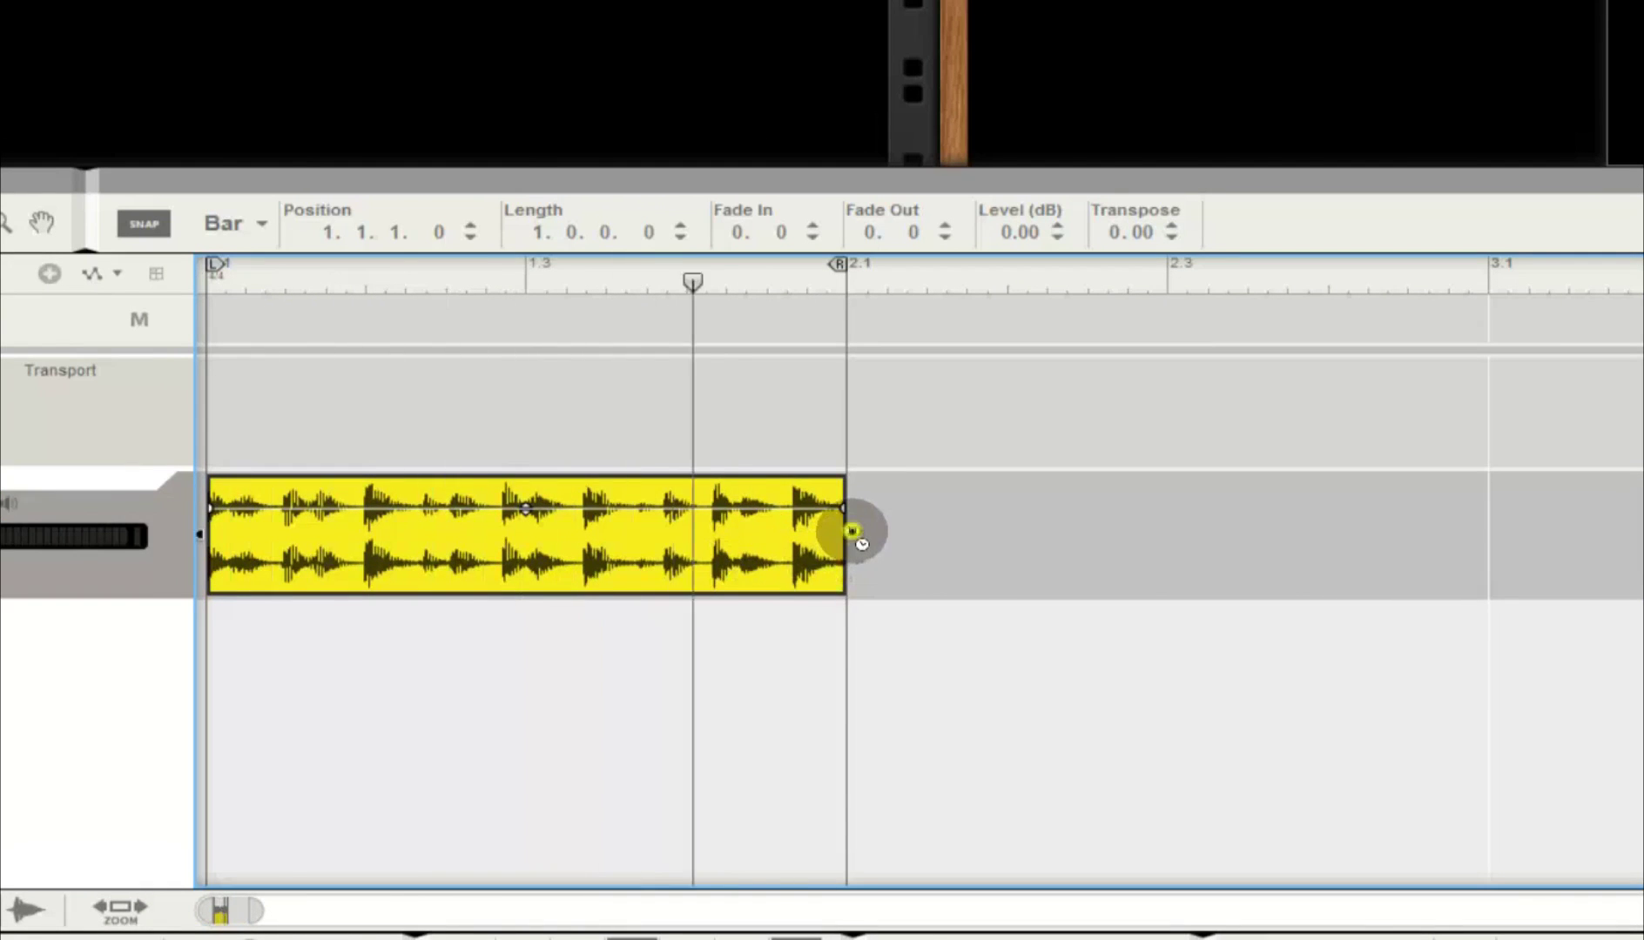
# Step: Restretch the clip to two bars, snap to half notes, trim it to end at 2.3, and loop it
pyautogui.moveTo(861, 544); pyautogui.dragTo(1489, 535)
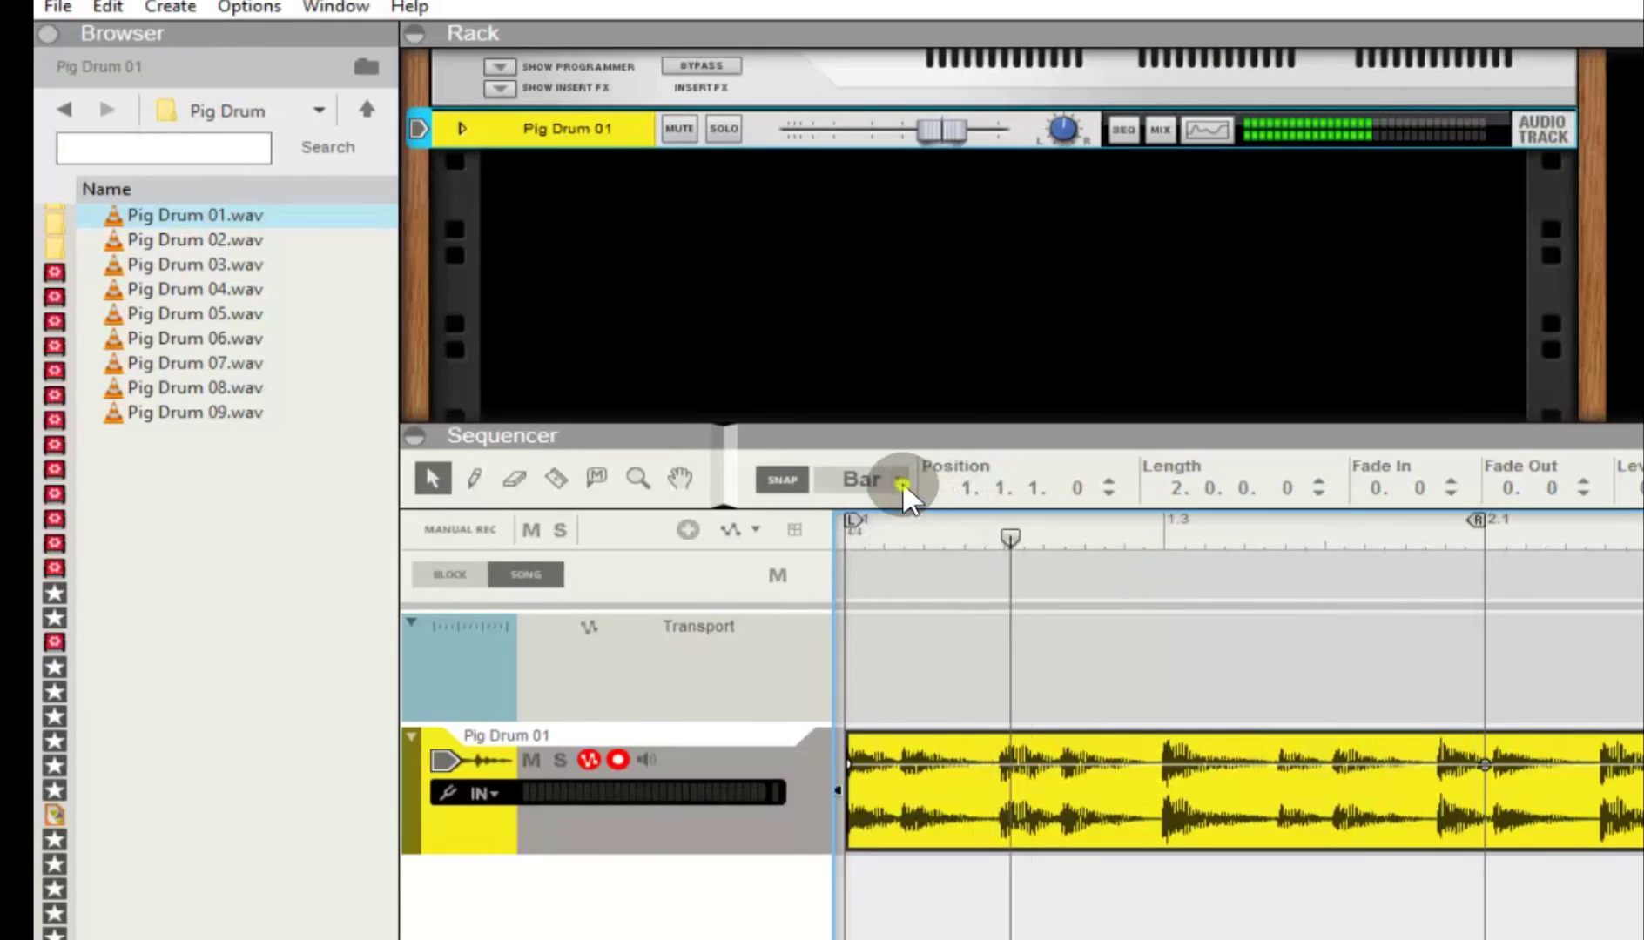
pyautogui.click(260, 224)
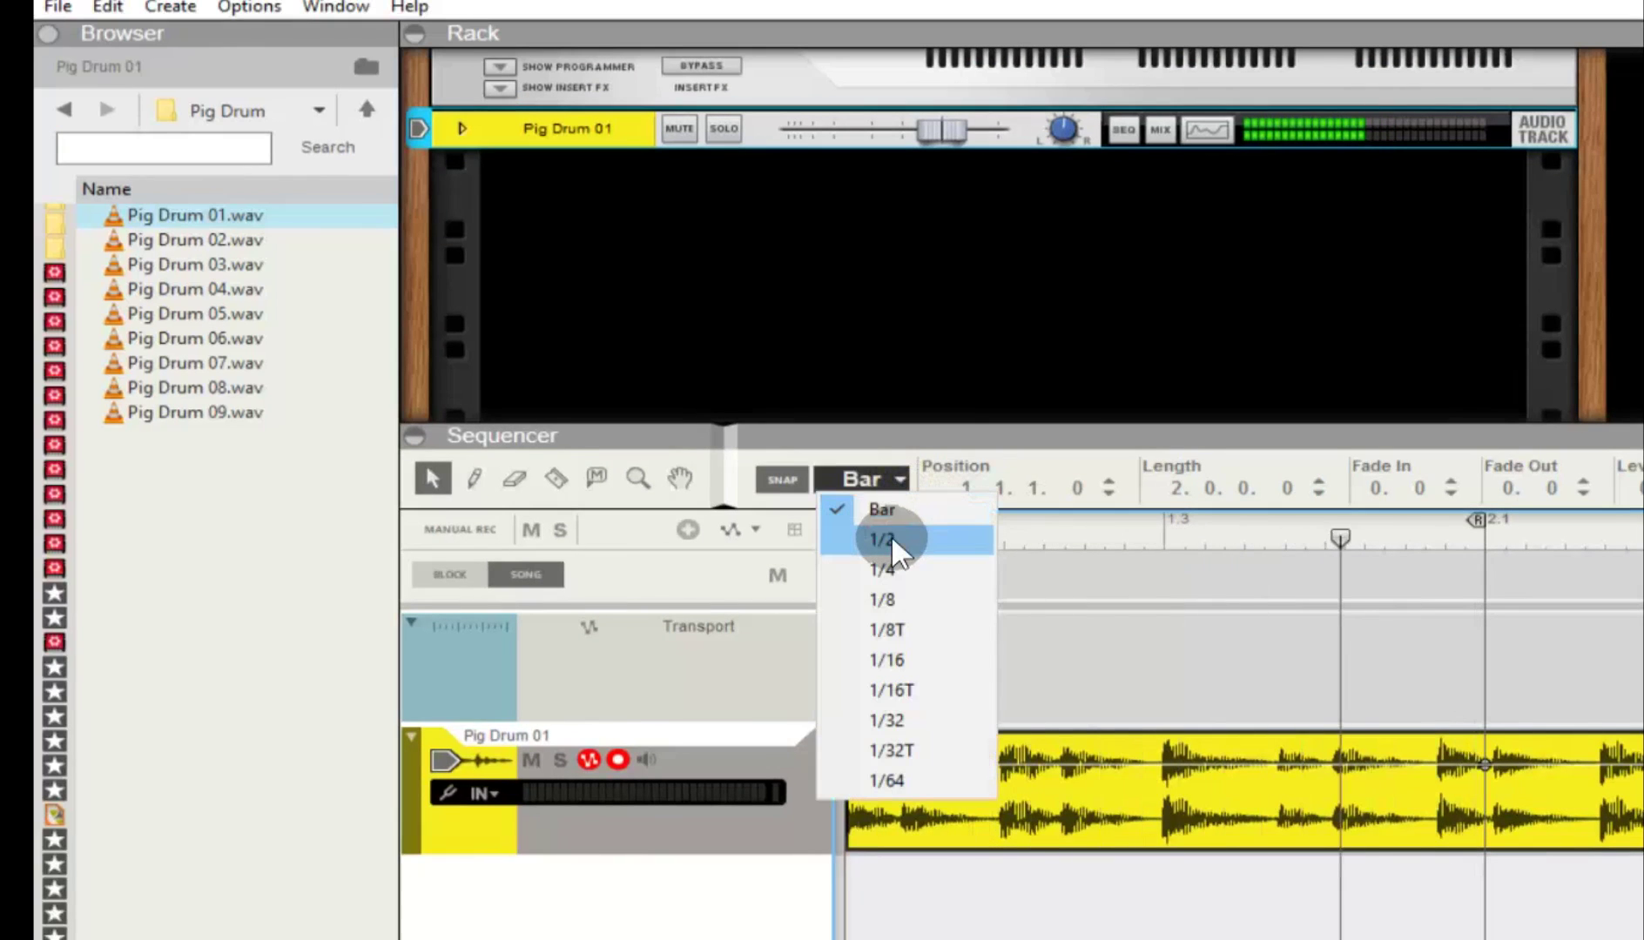
pyautogui.click(891, 535)
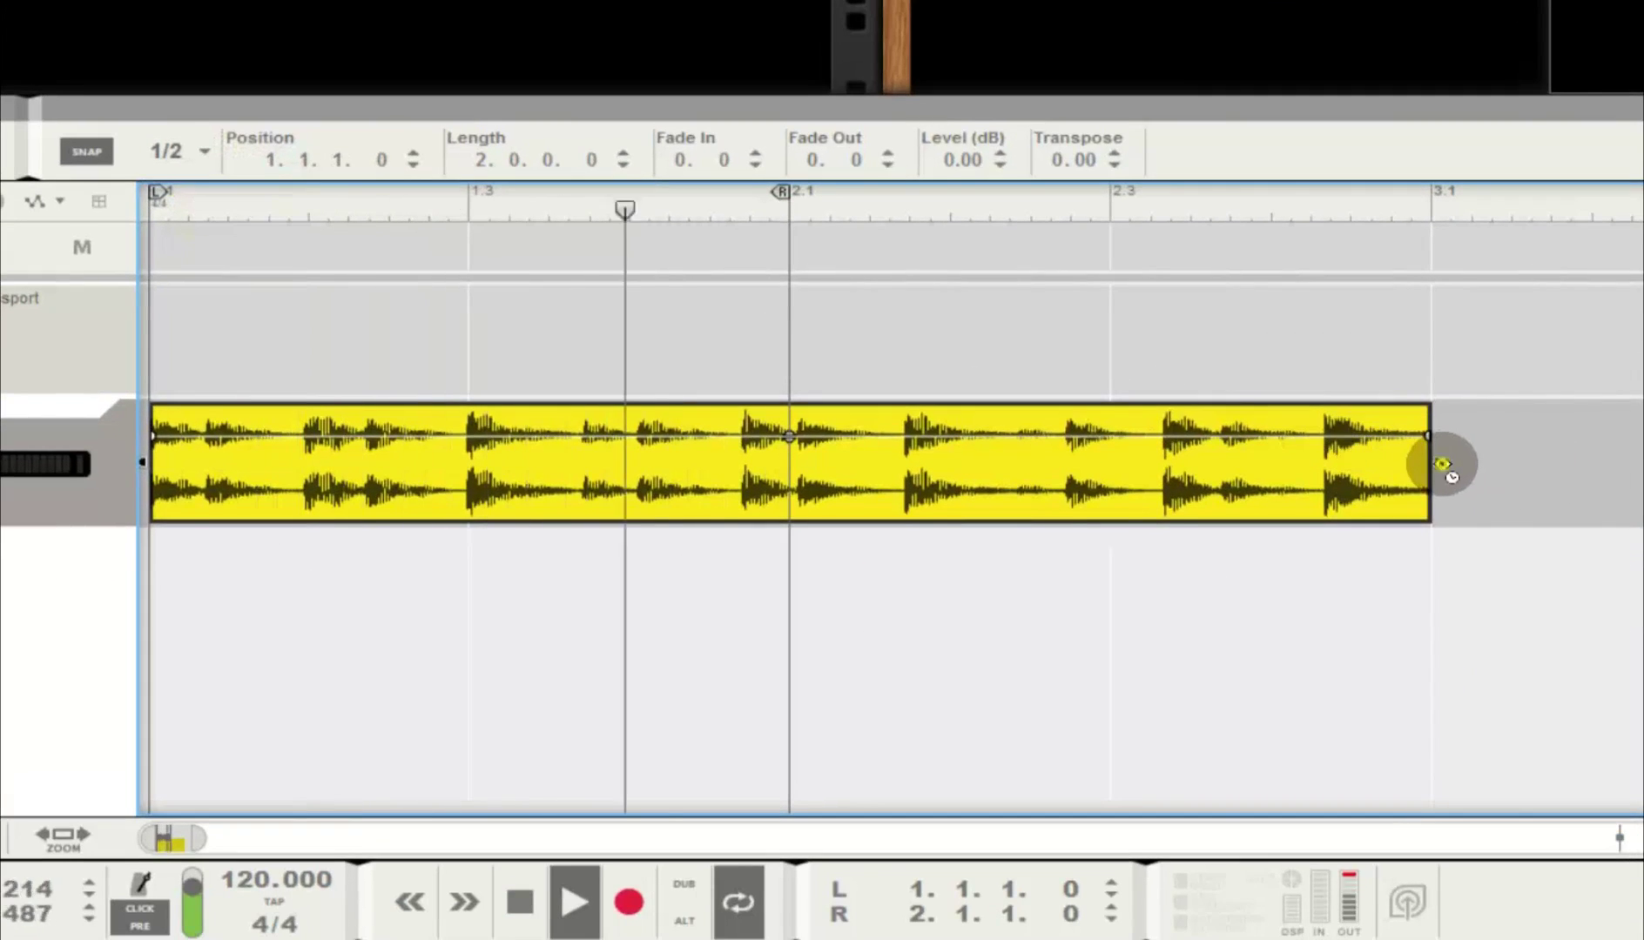
pyautogui.moveTo(1443, 465); pyautogui.dragTo(1094, 490)
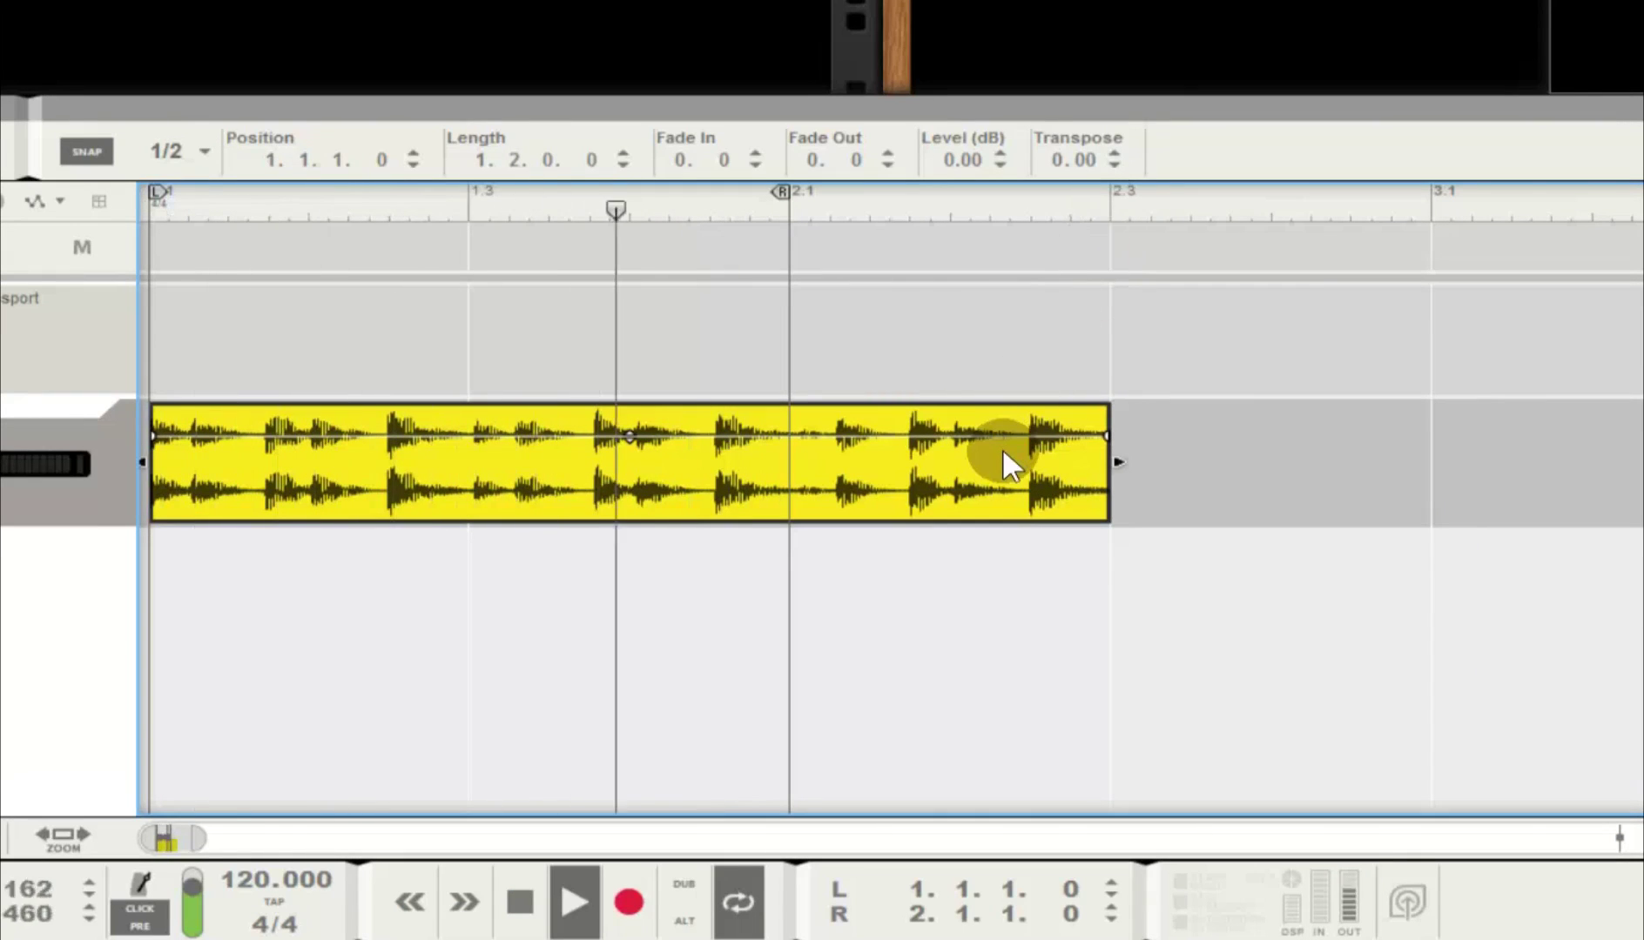
pyautogui.hotkey('ctrl', 'l')
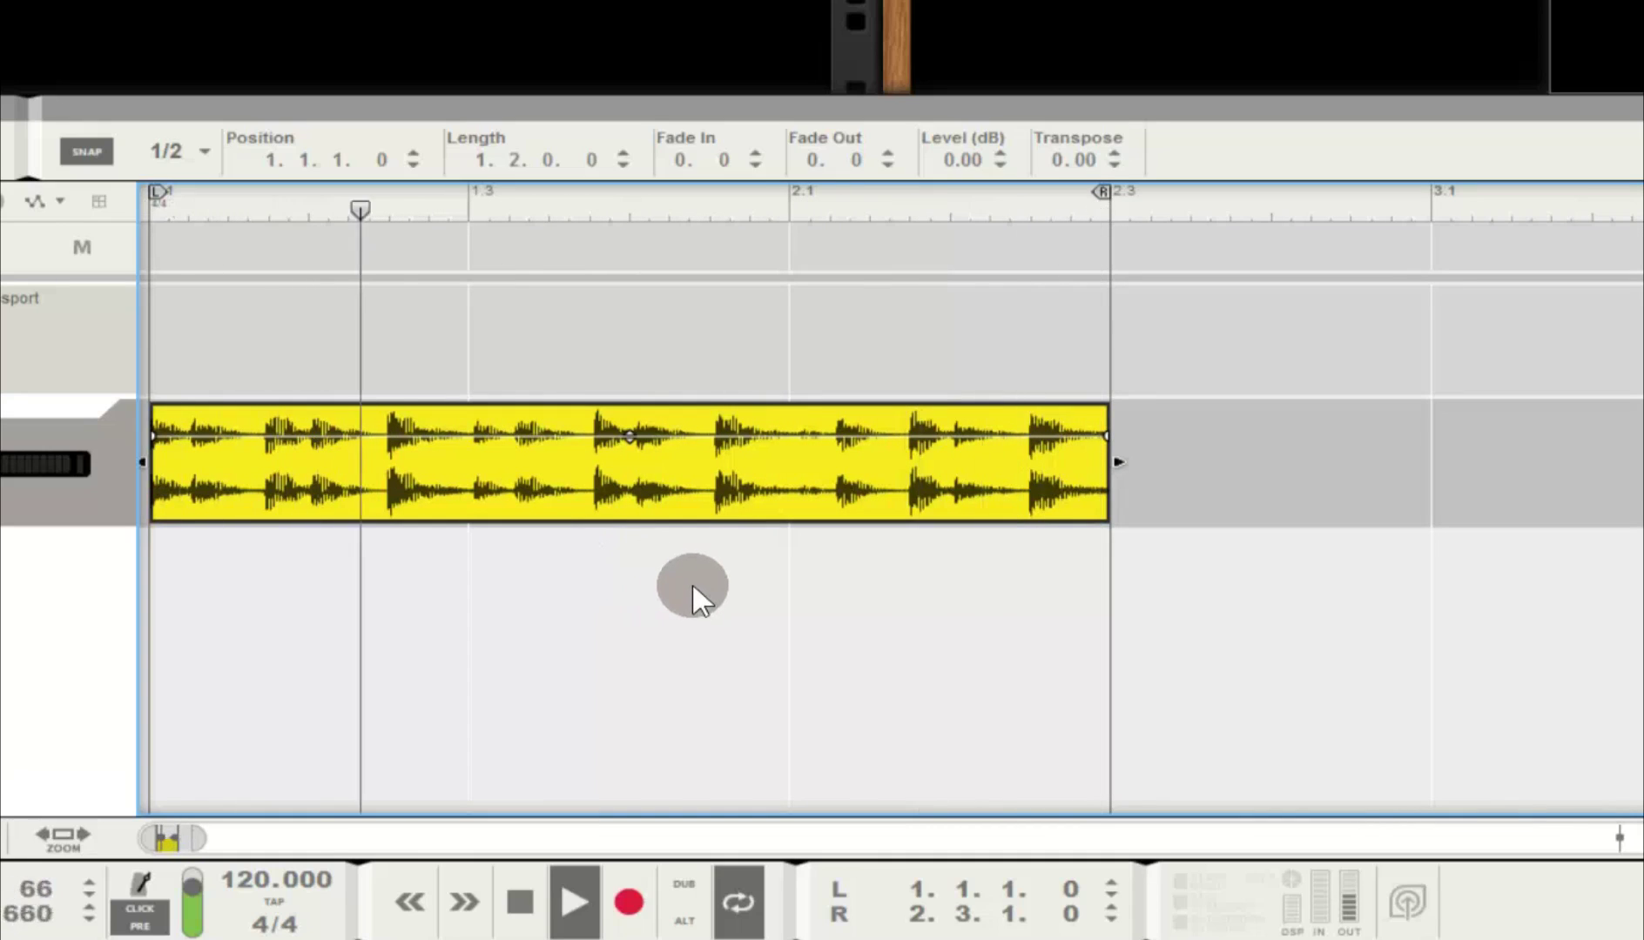
pyautogui.click(520, 905)
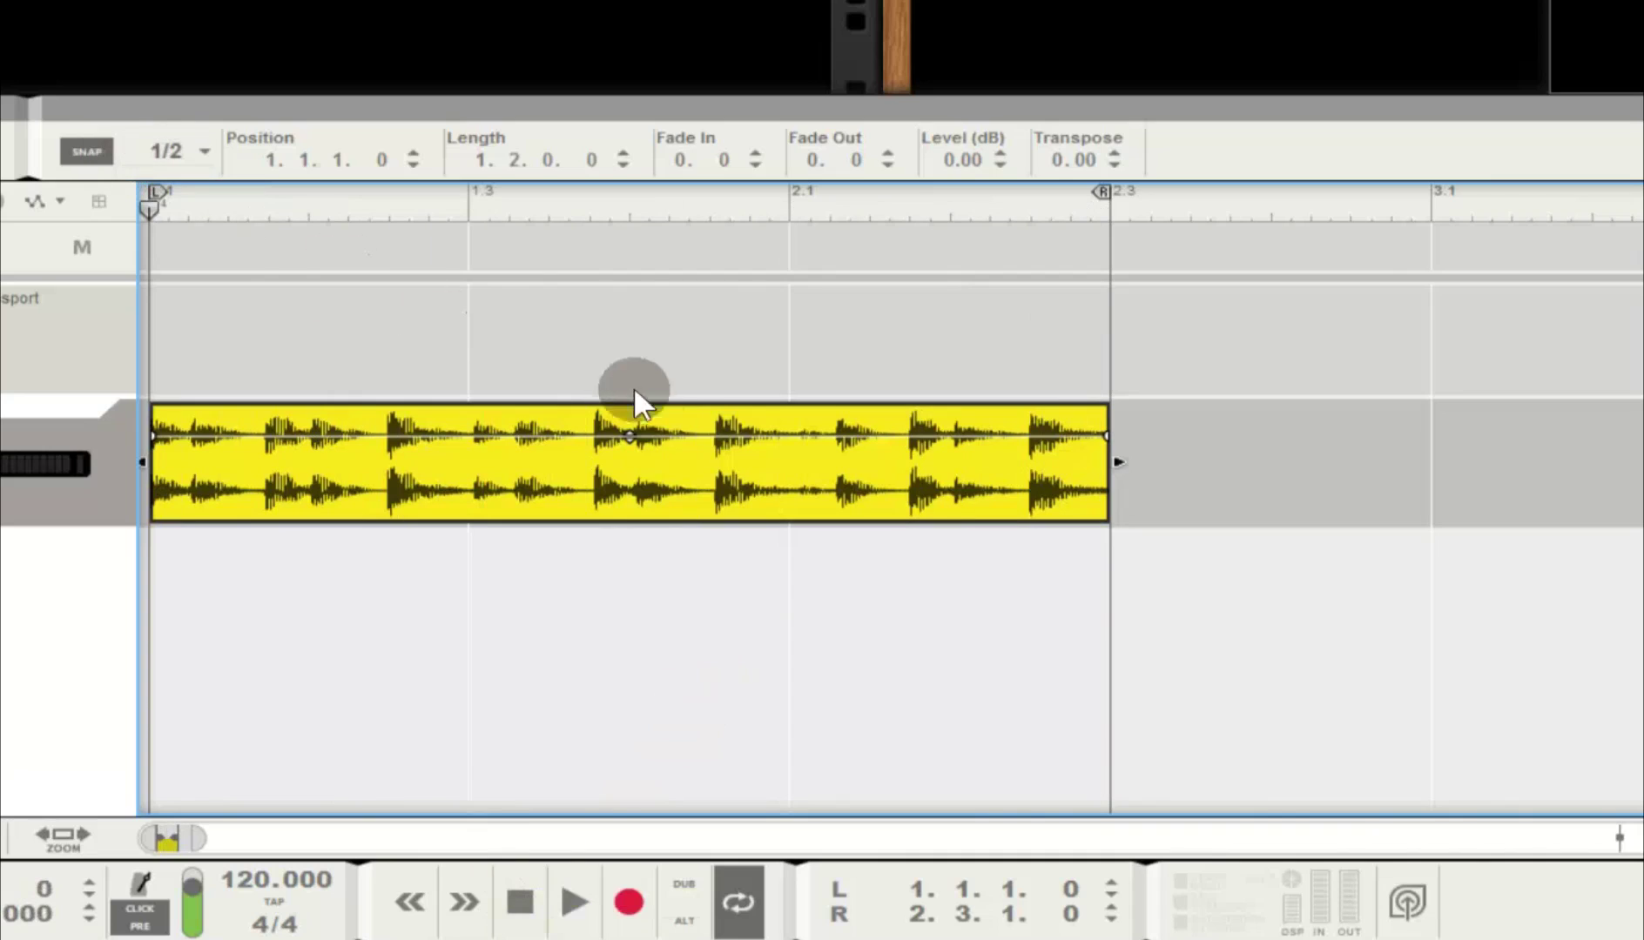
# Step: Split the clip at 2.1, duplicate its last half bar into 2.3–3.1, and loop all three pieces
pyautogui.click(799, 462)
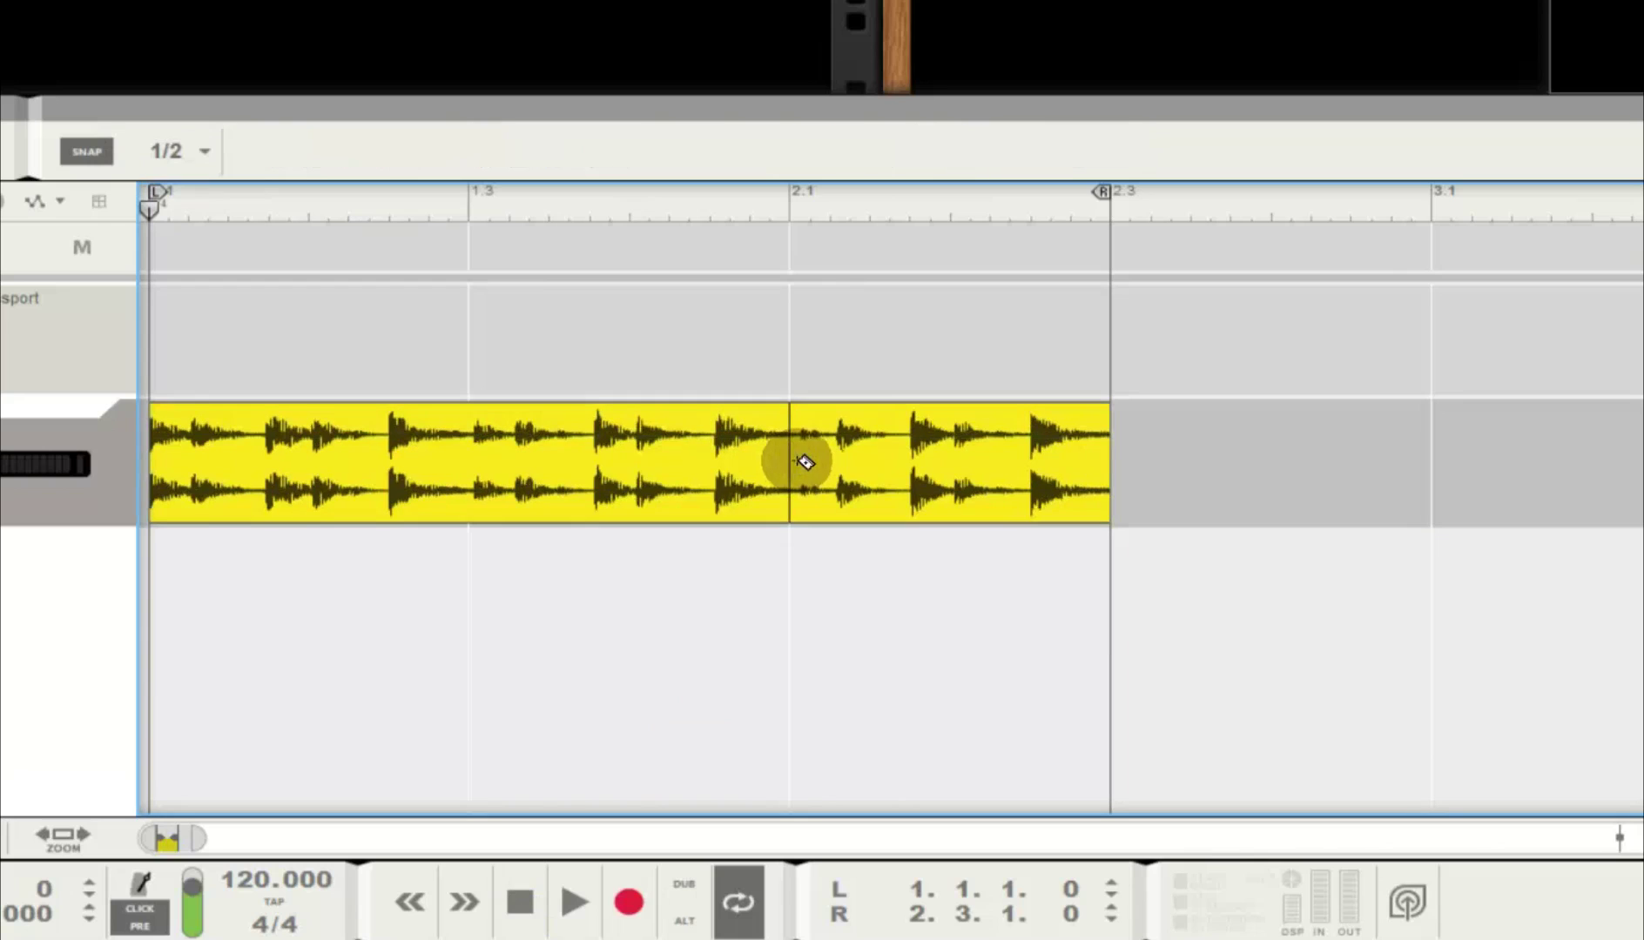
pyautogui.click(851, 468)
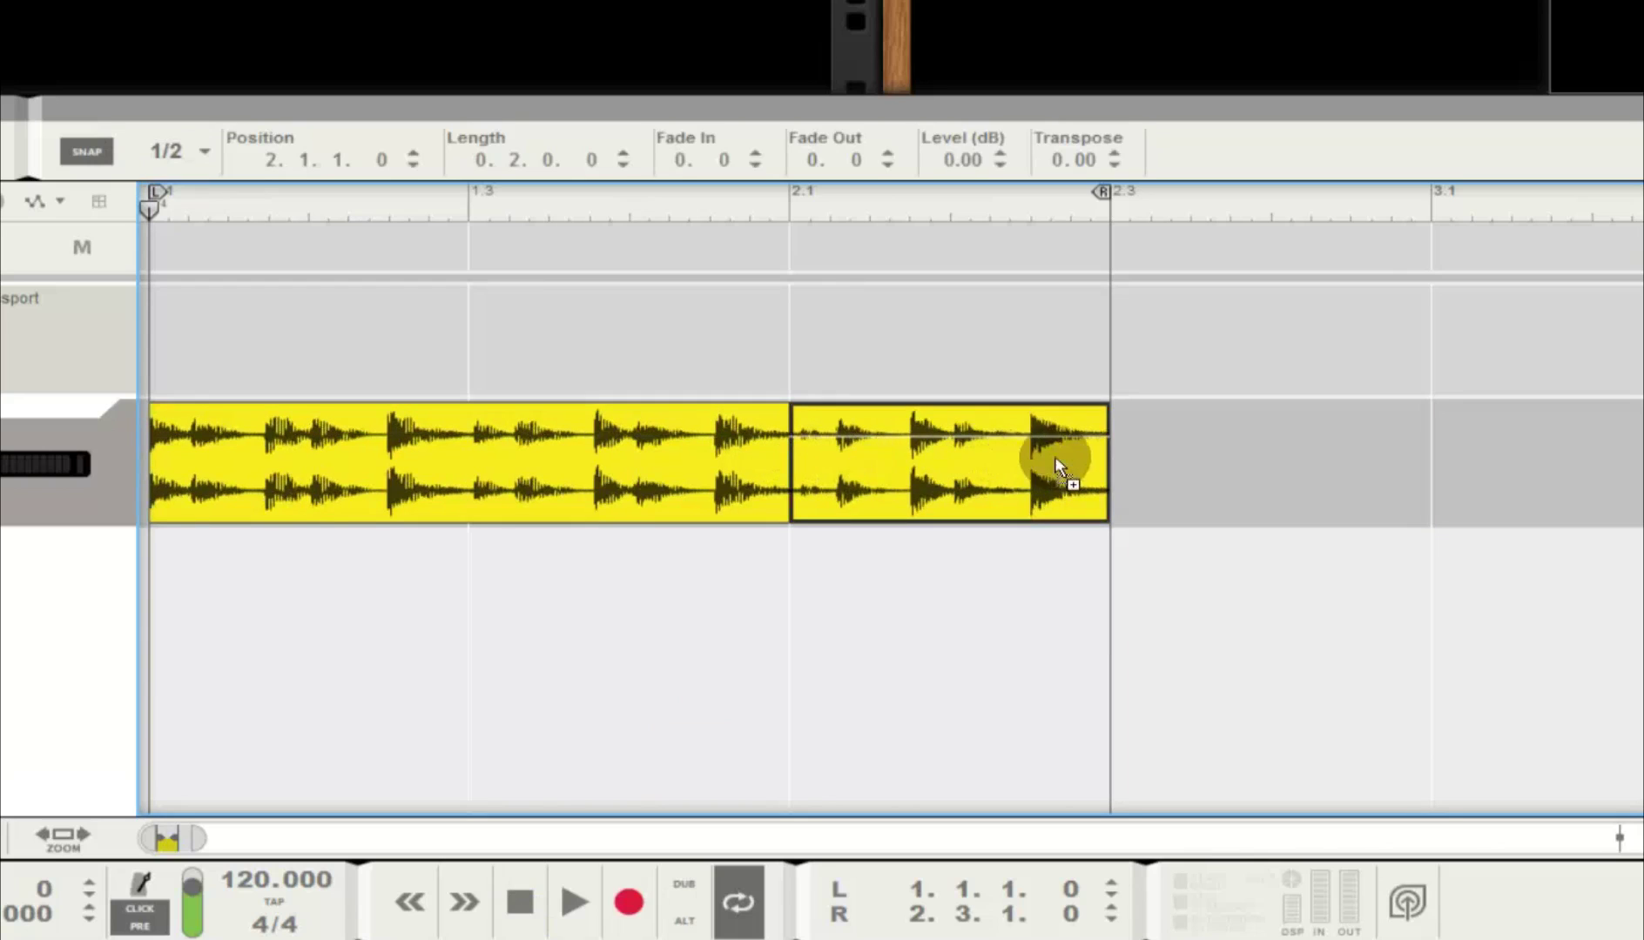
pyautogui.hotkey('ctrl', 'd')
pyautogui.keyDown('shift'); pyautogui.click(578, 470); pyautogui.keyUp('shift')
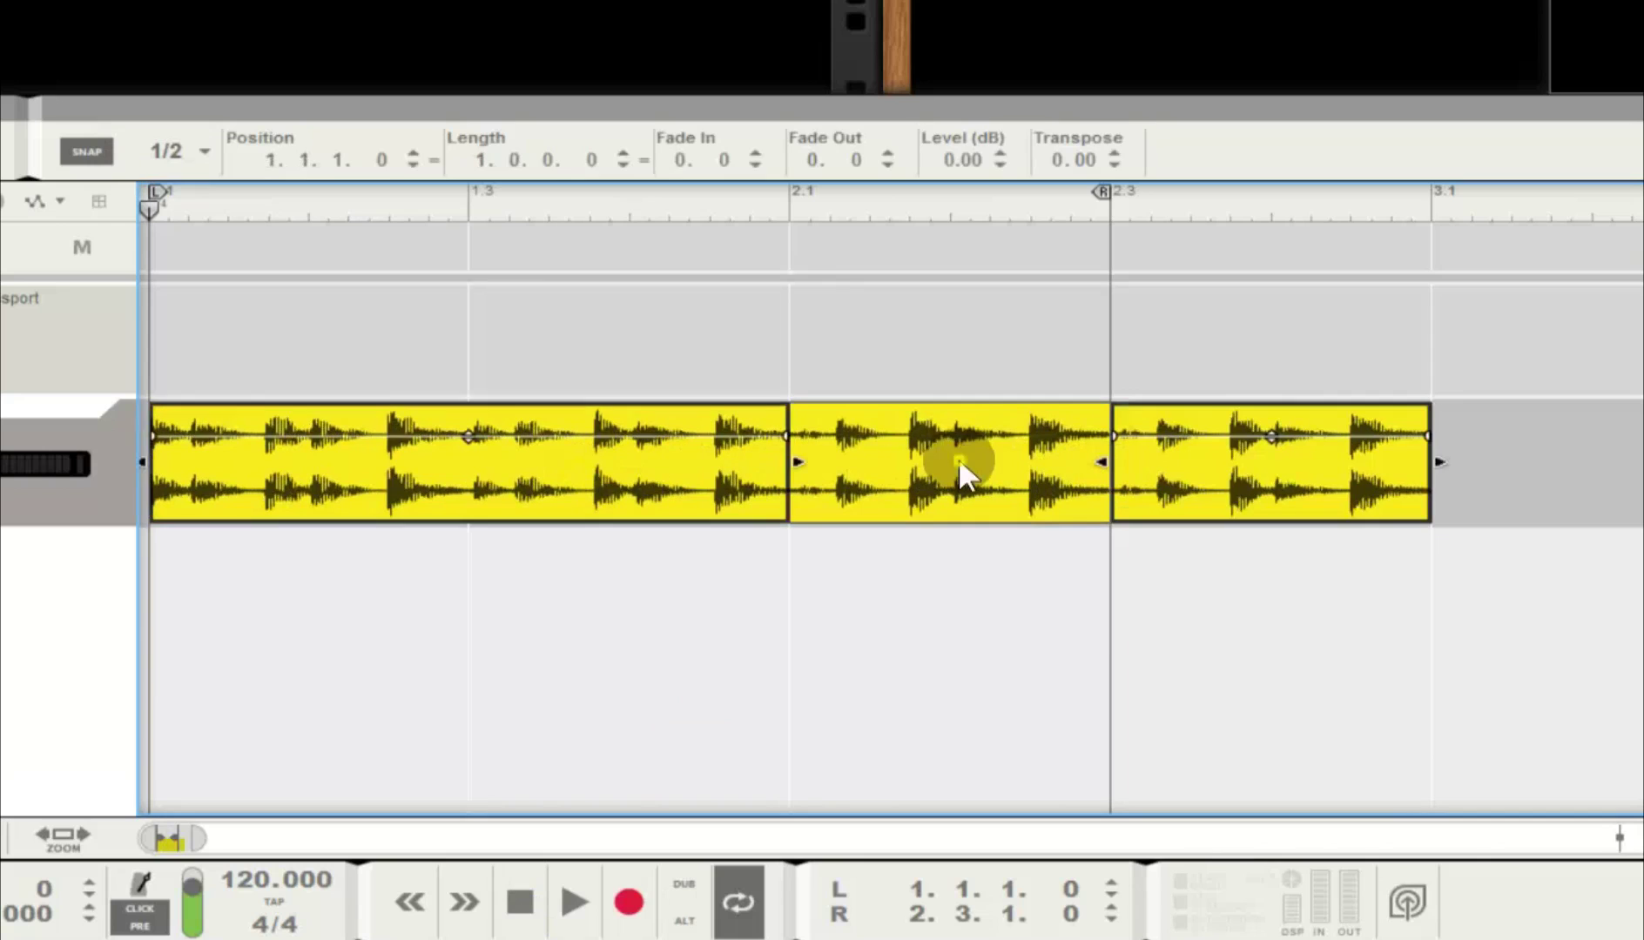
pyautogui.keyDown('shift'); pyautogui.click(957, 462); pyautogui.keyUp('shift')
pyautogui.hotkey('ctrl', 'p')
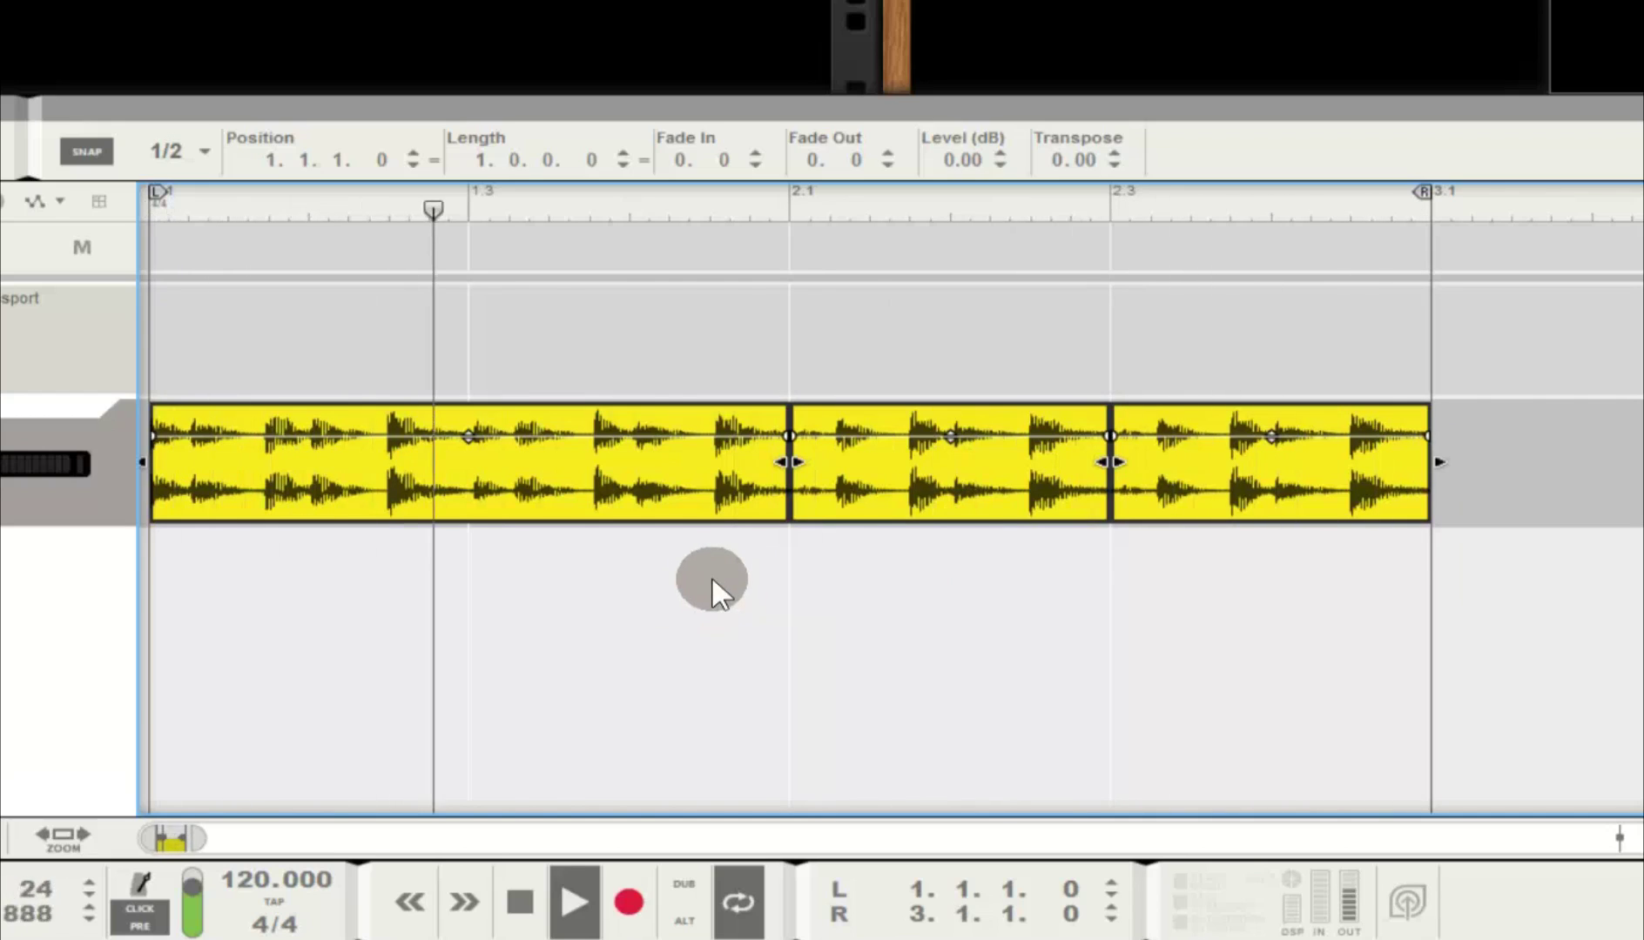
# Step: Join the three drum pieces into one two-bar clip and bounce it to a new recording
pyautogui.rightClick(623, 471)
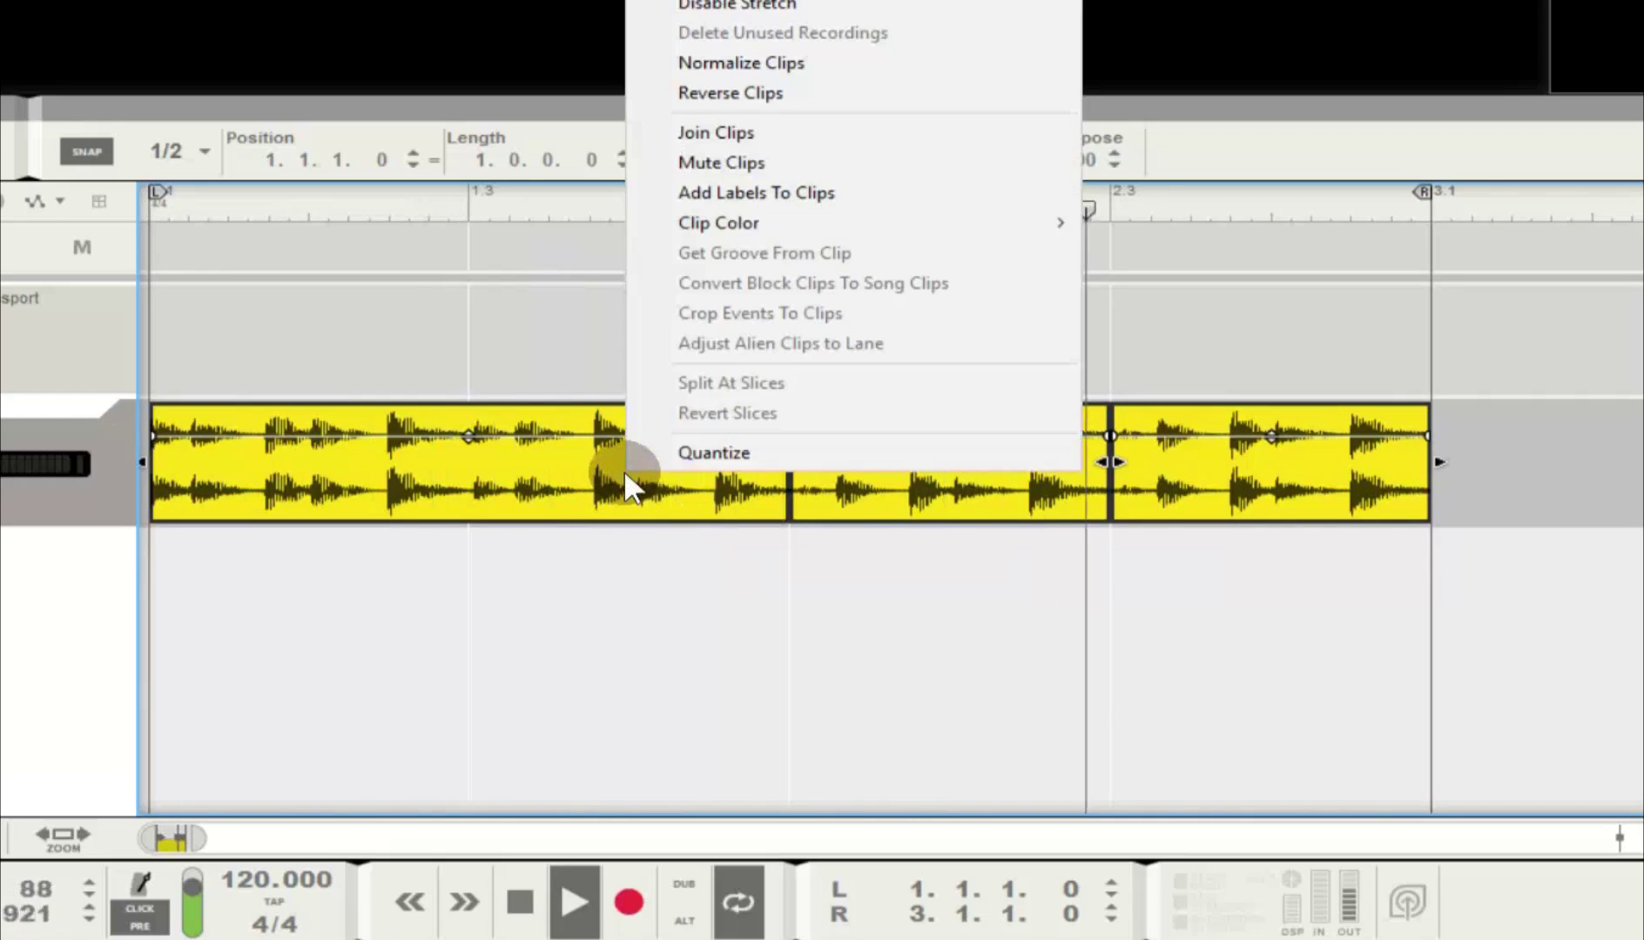
pyautogui.click(731, 133)
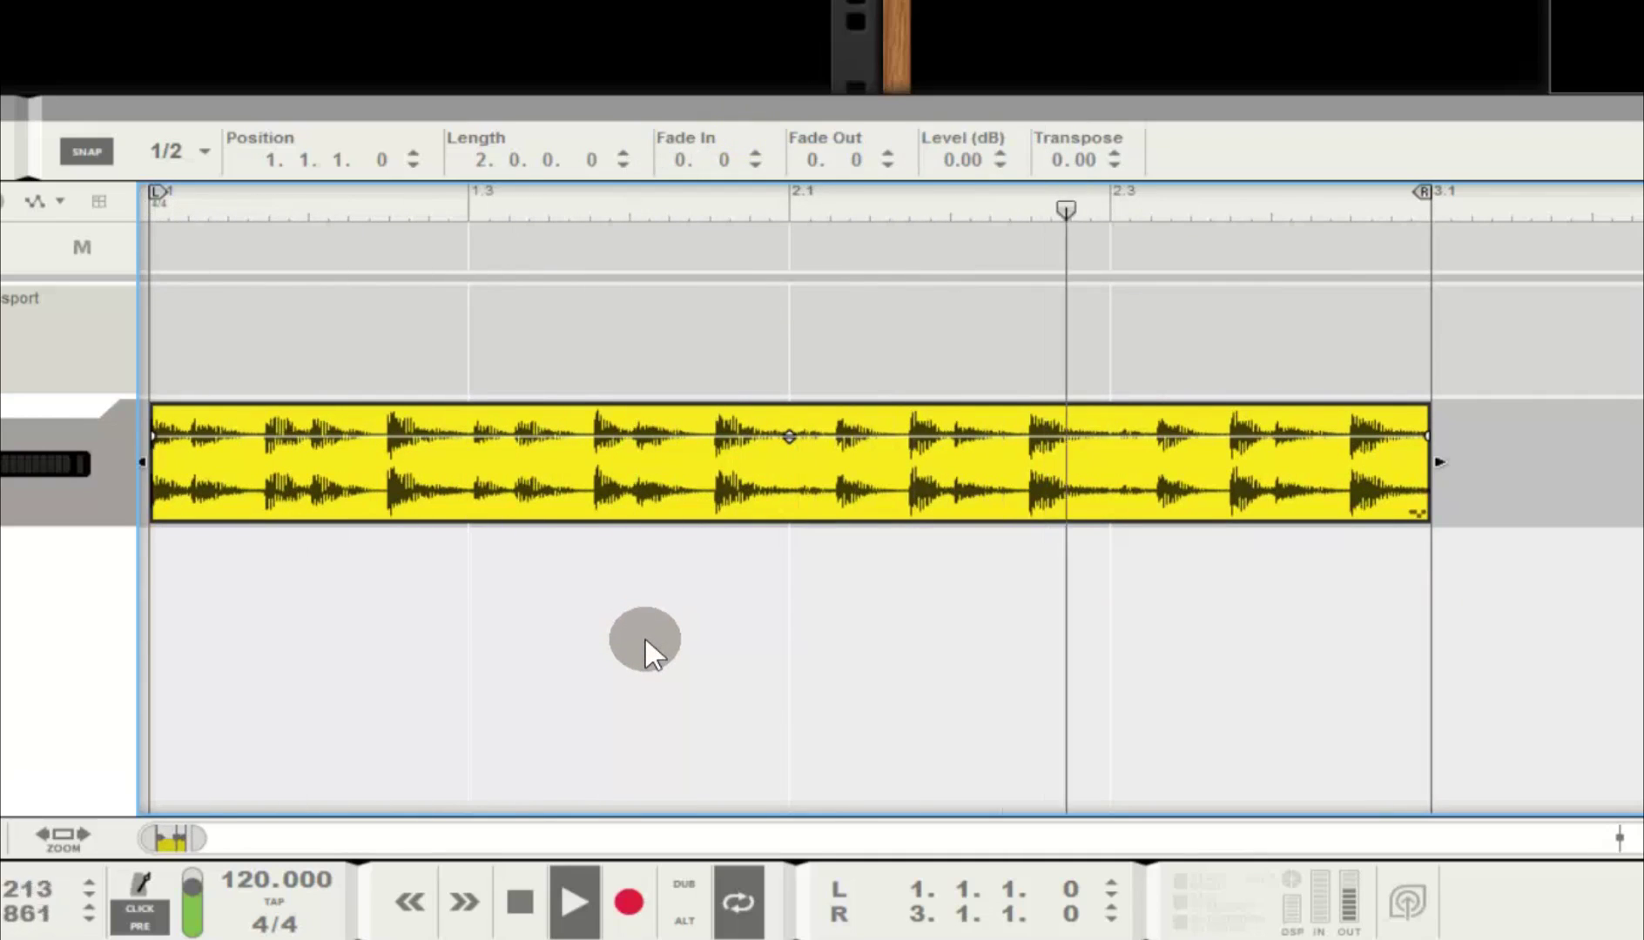
pyautogui.rightClick(606, 478)
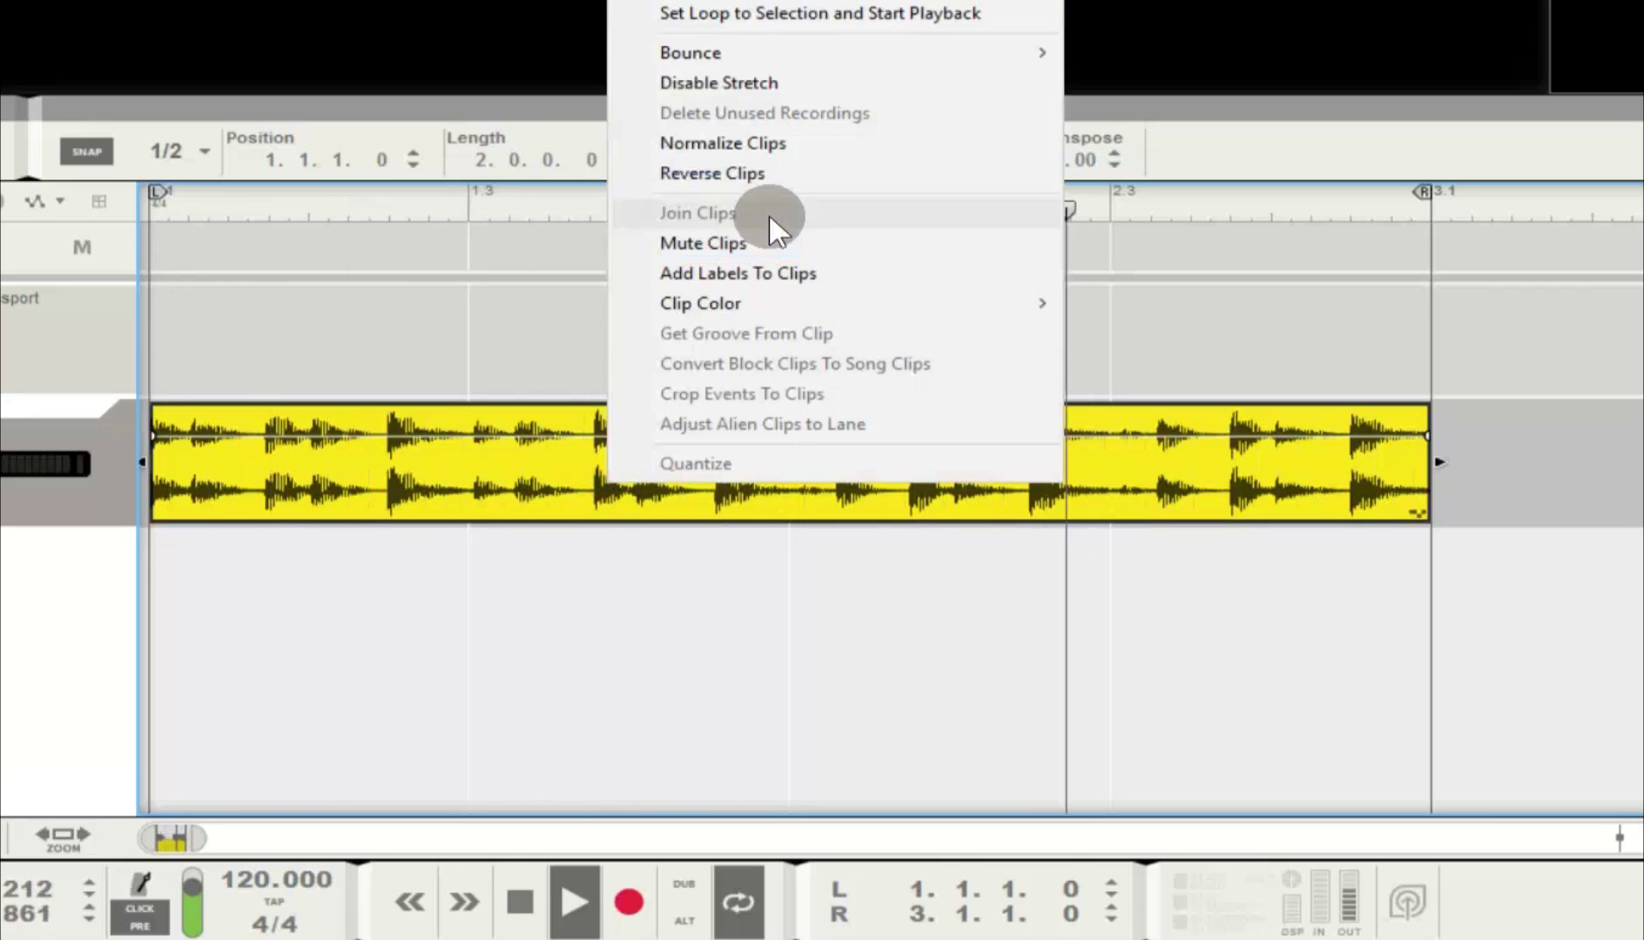
pyautogui.moveTo(1020, 54)
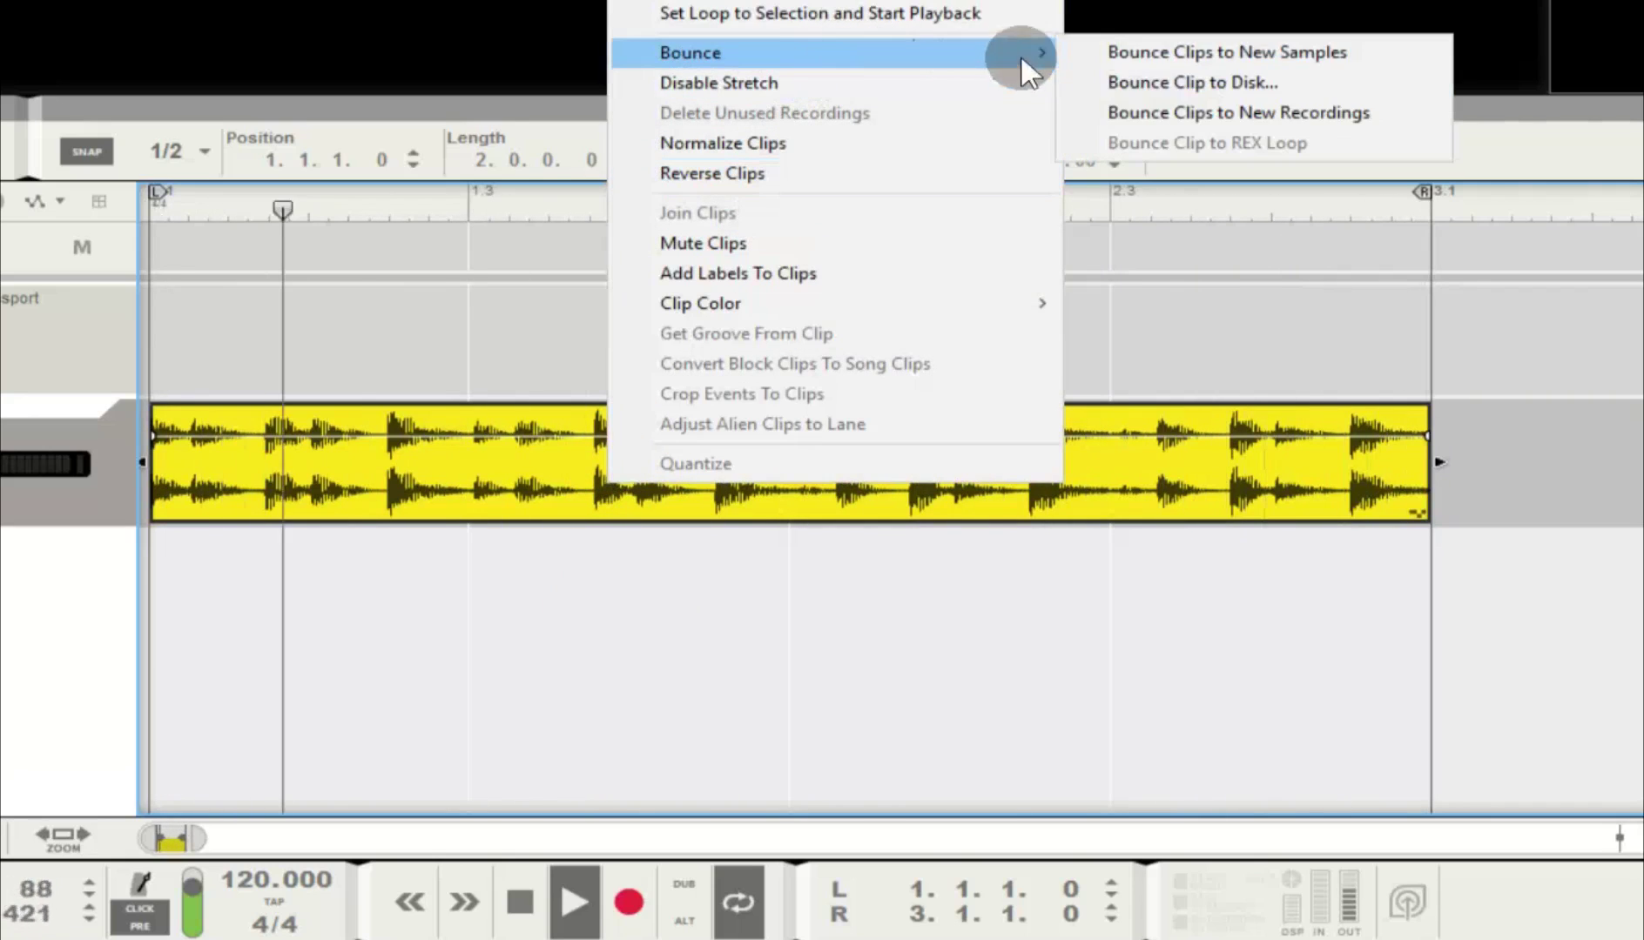
pyautogui.click(1158, 108)
# Step: Delete the unused recordings and confirm
pyautogui.rightClick(644, 492)
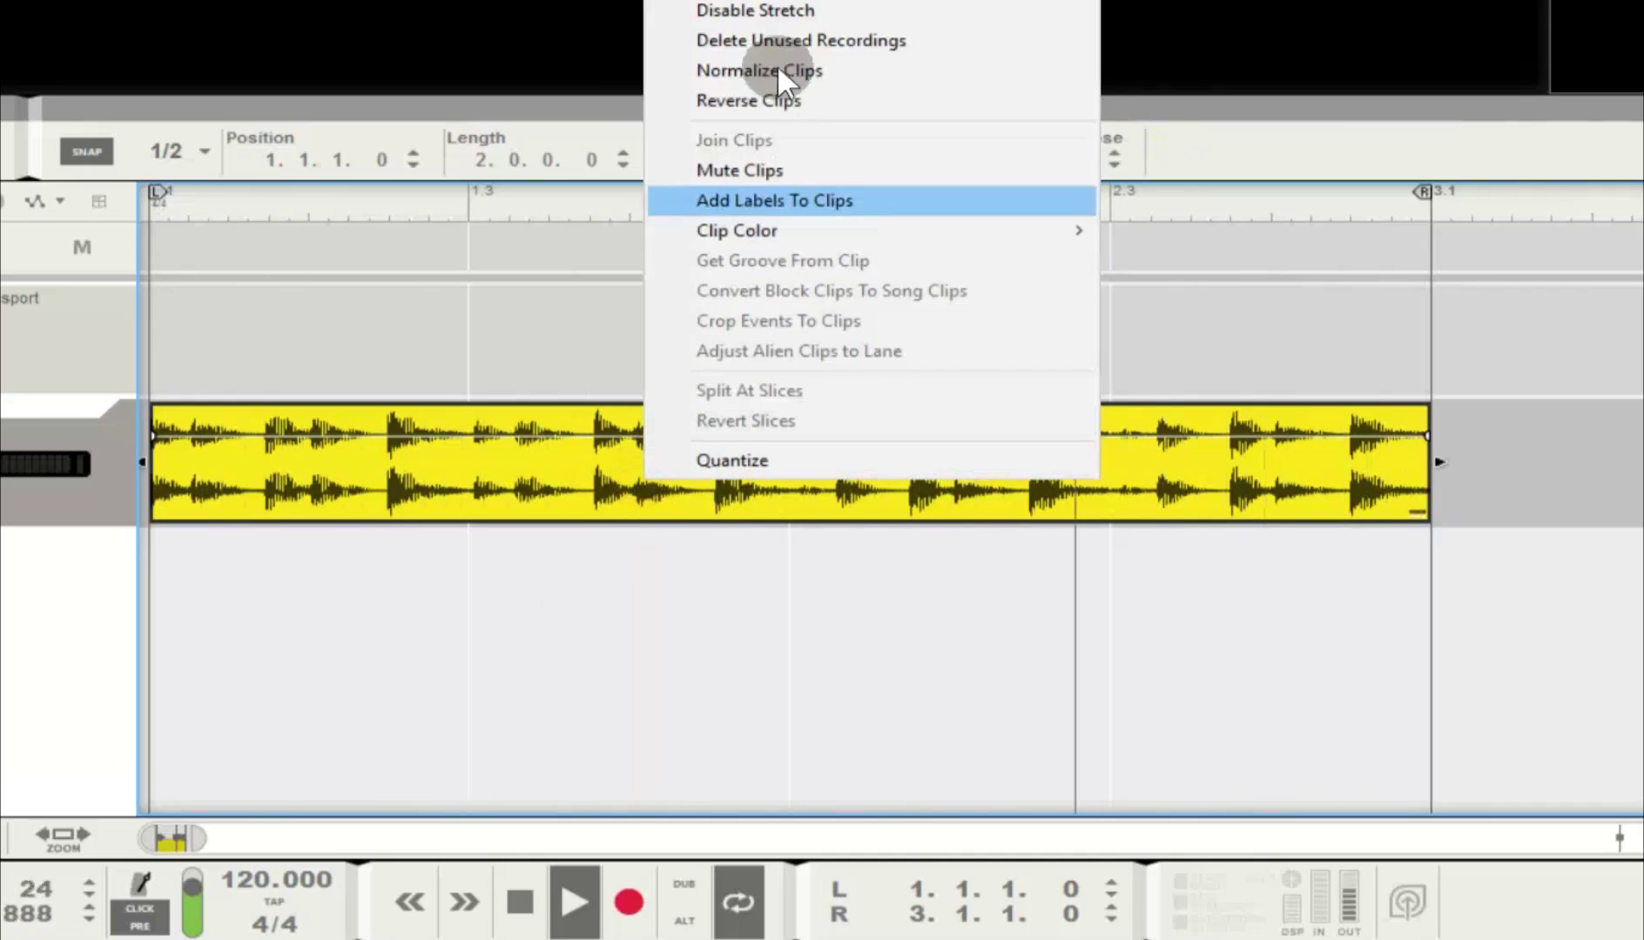
pyautogui.click(793, 40)
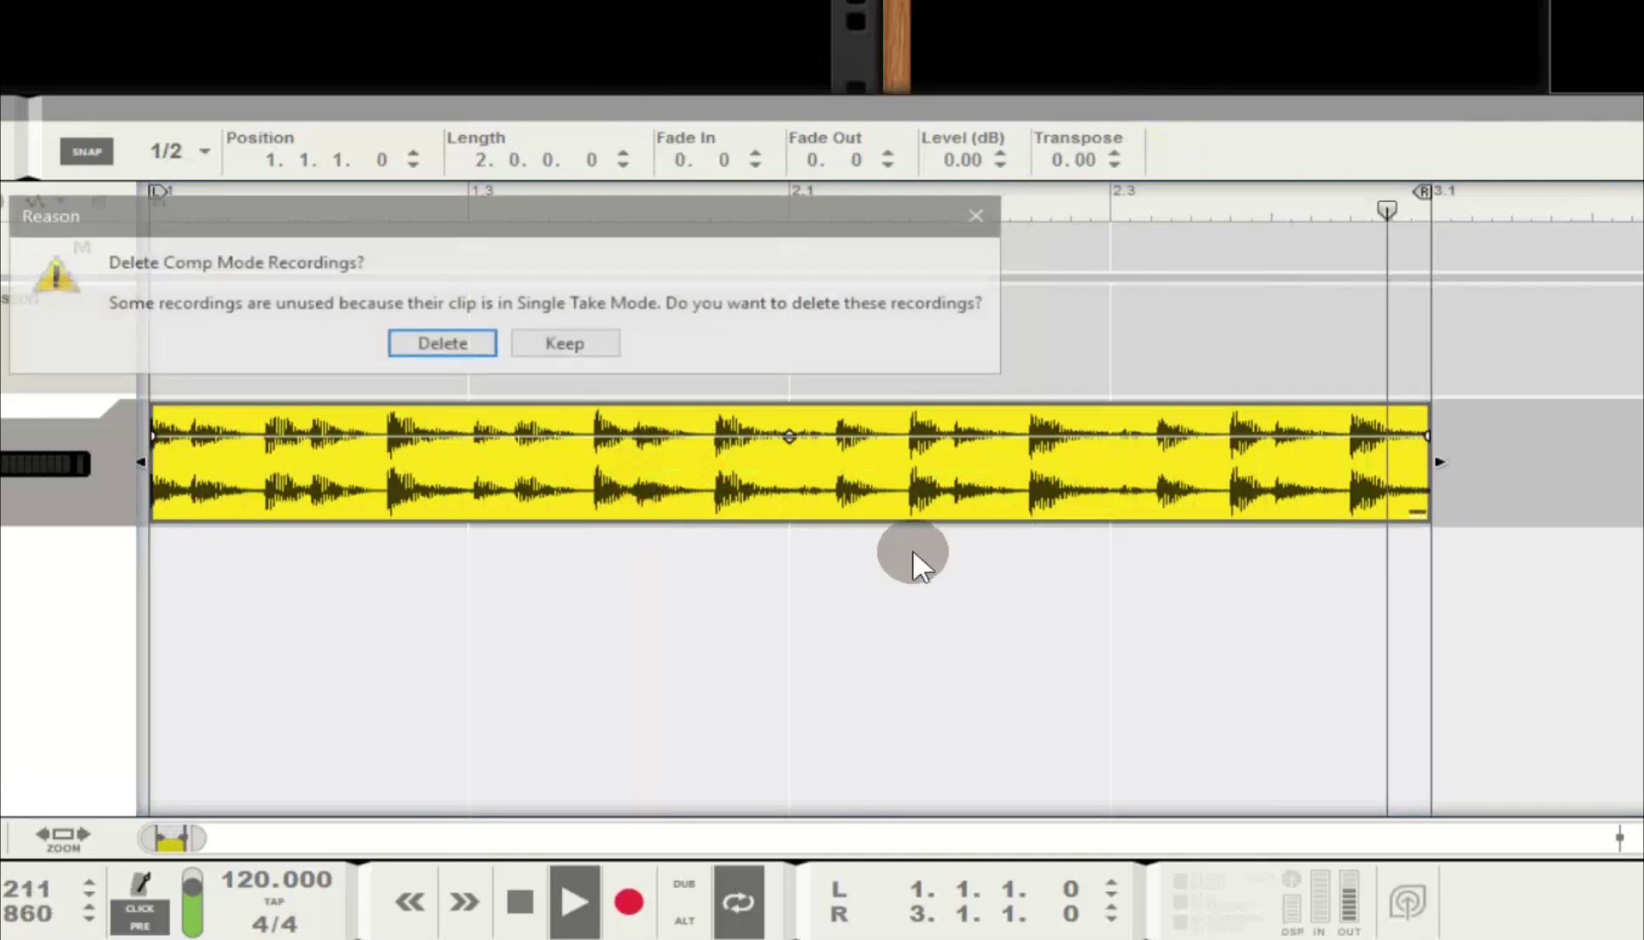
pyautogui.click(443, 347)
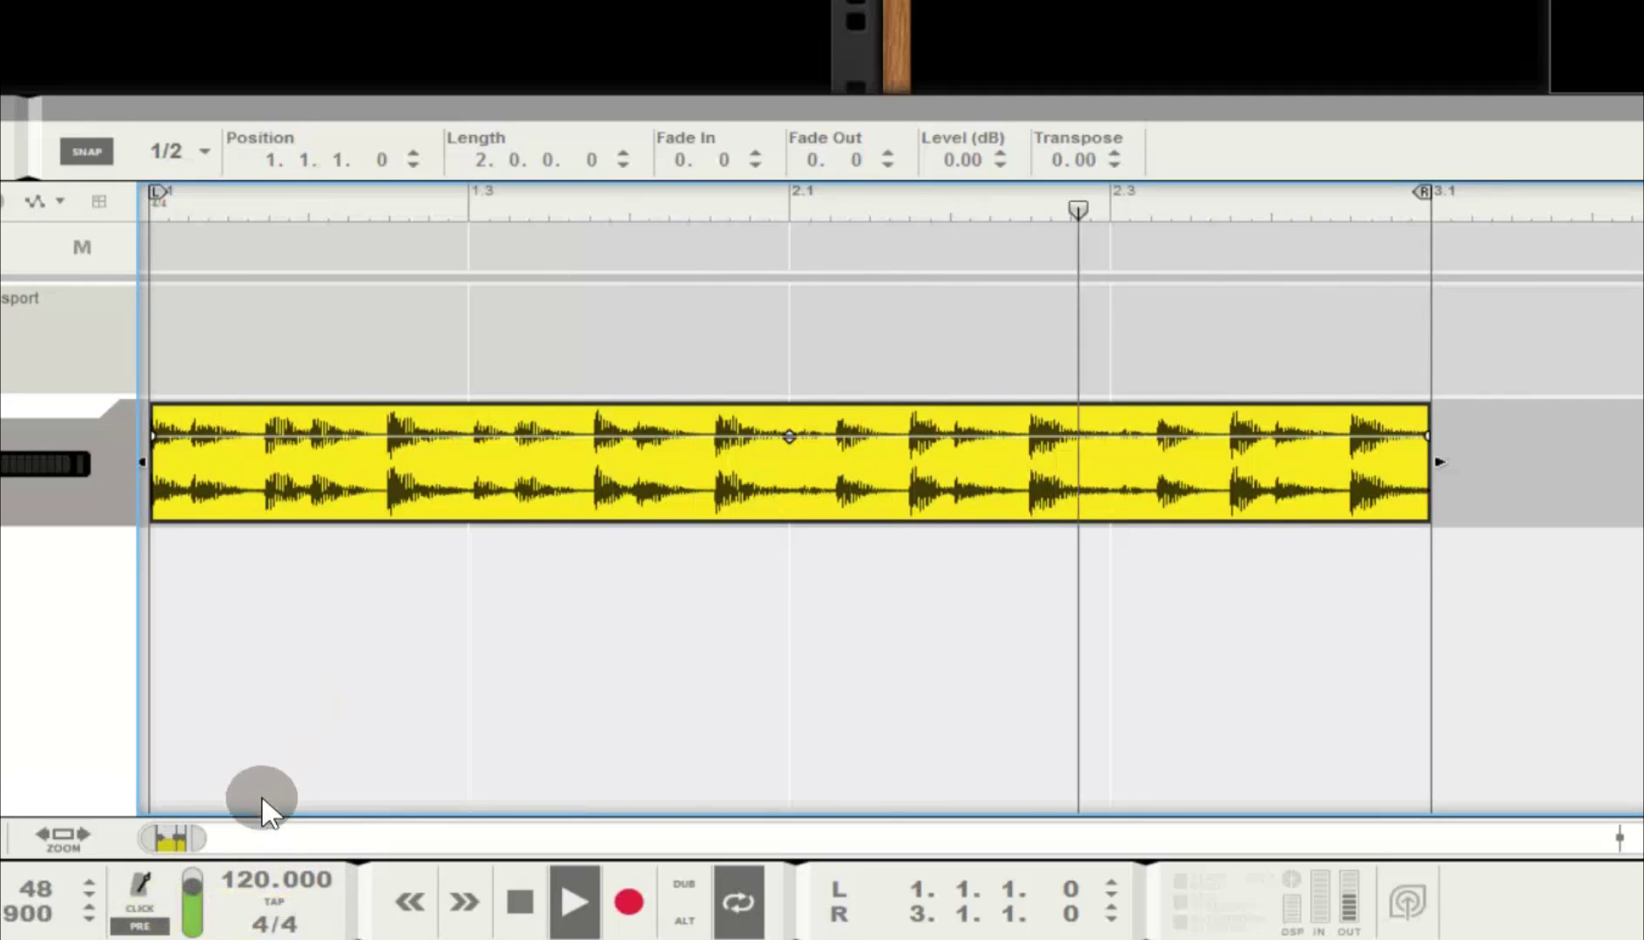
# Step: Set the song tempo to 70 BPM
pyautogui.doubleClick(241, 878)
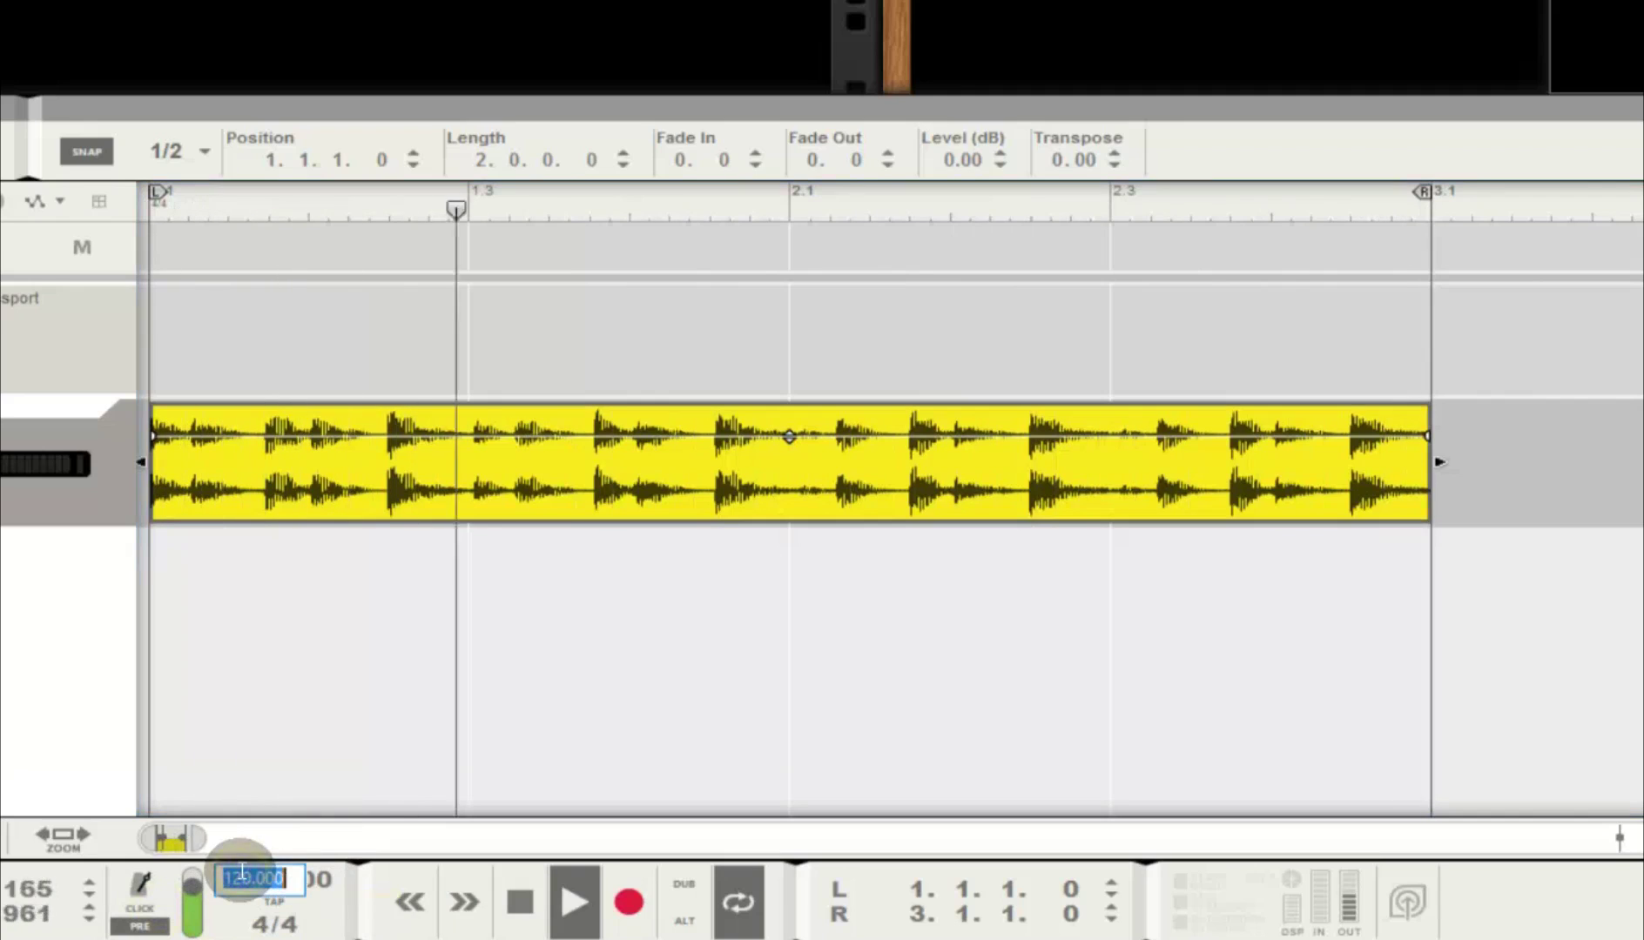
pyautogui.write('80')
pyautogui.press('Return')
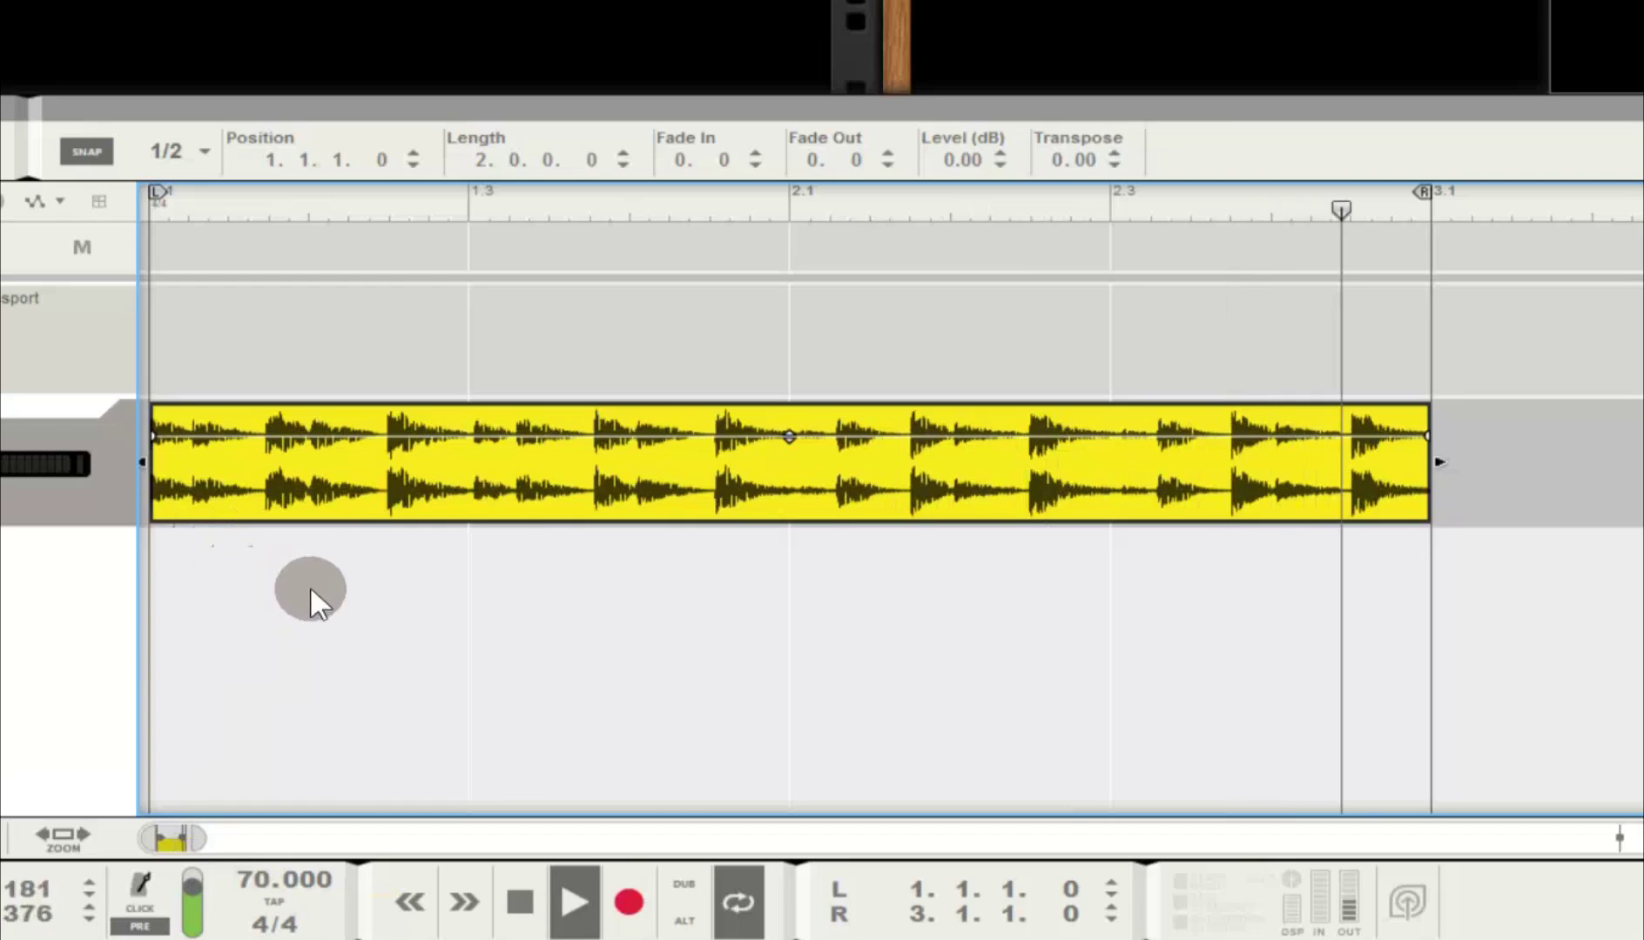
# Step: Set the drum track's Stretch and Transpose Type to Vocal
pyautogui.rightClick(5, 516)
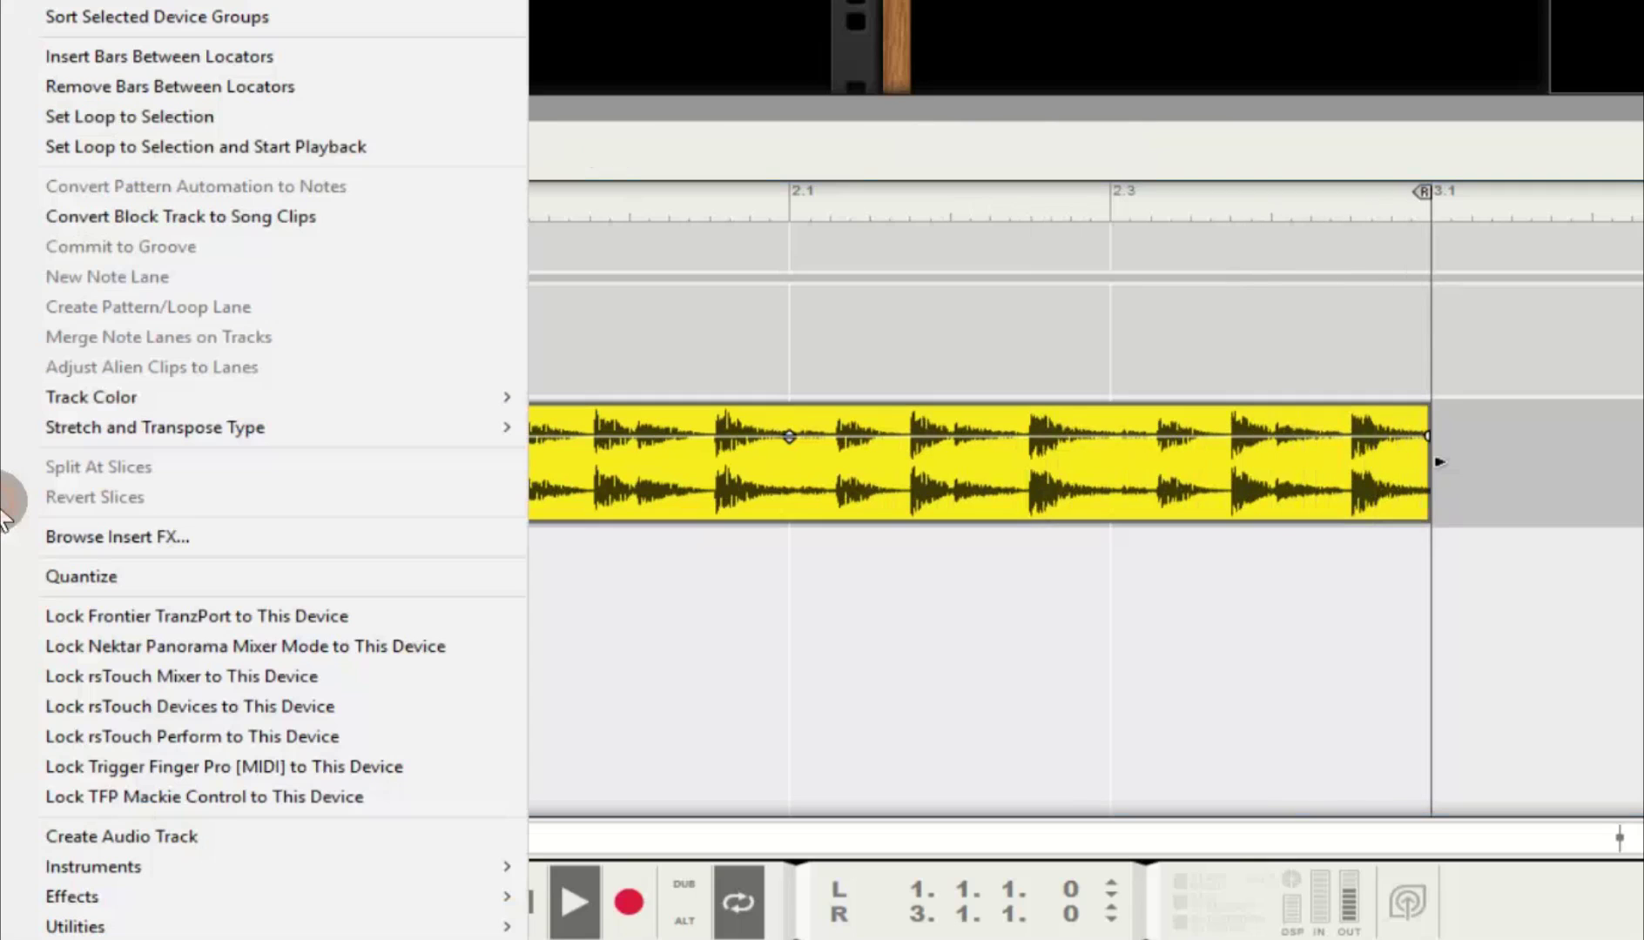
pyautogui.moveTo(471, 427)
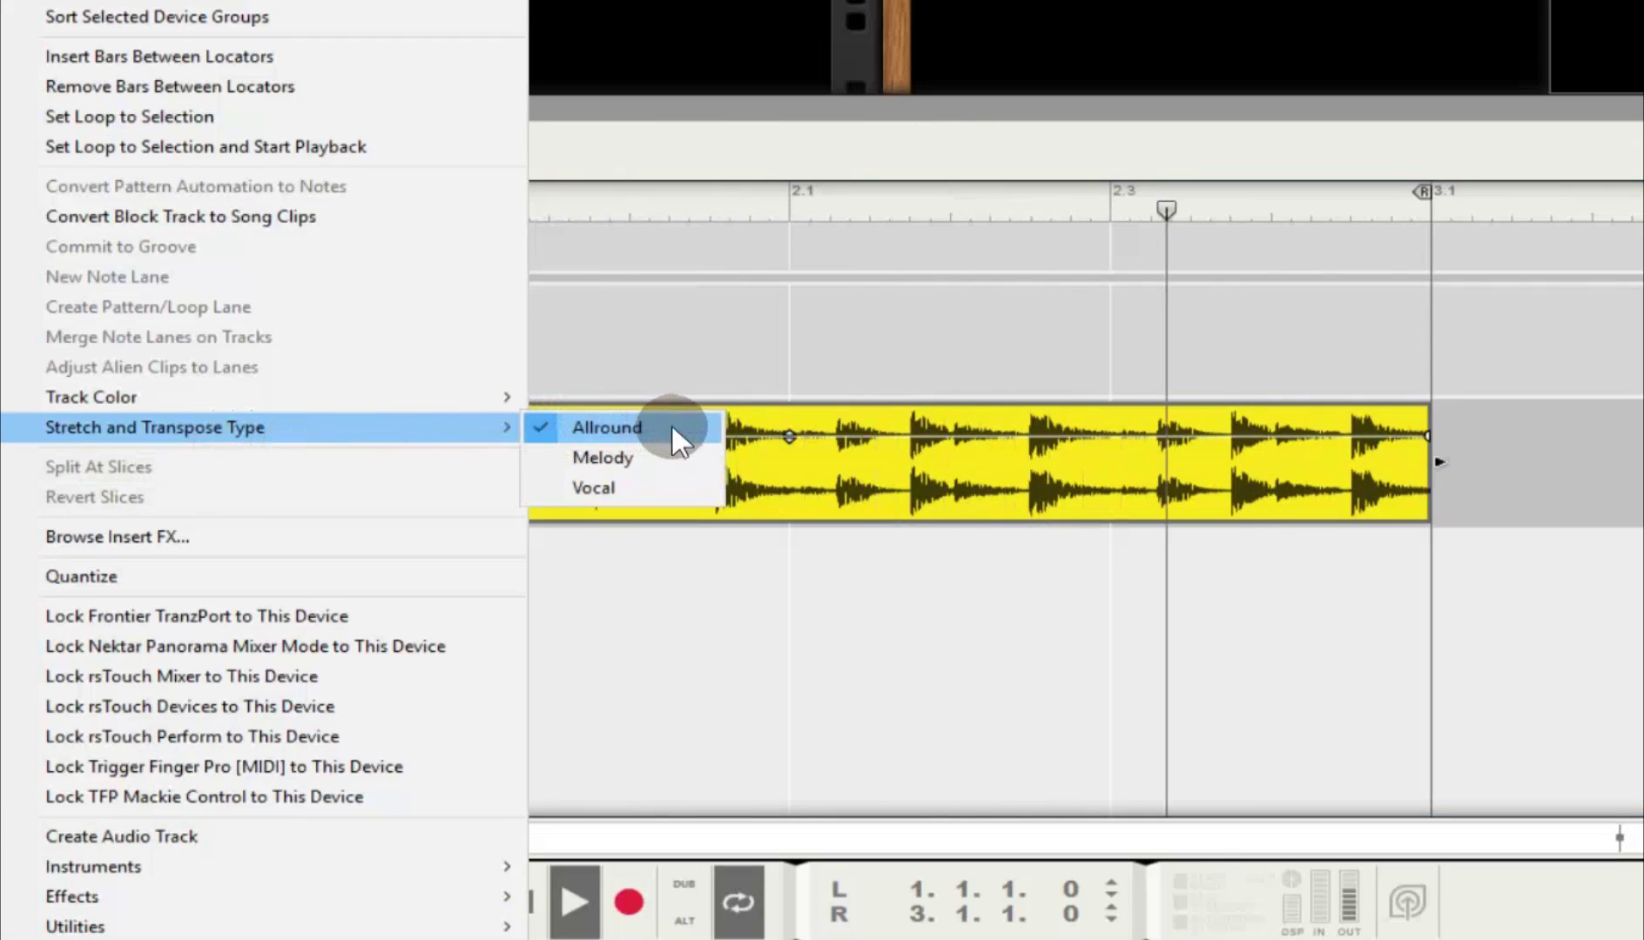
pyautogui.click(663, 486)
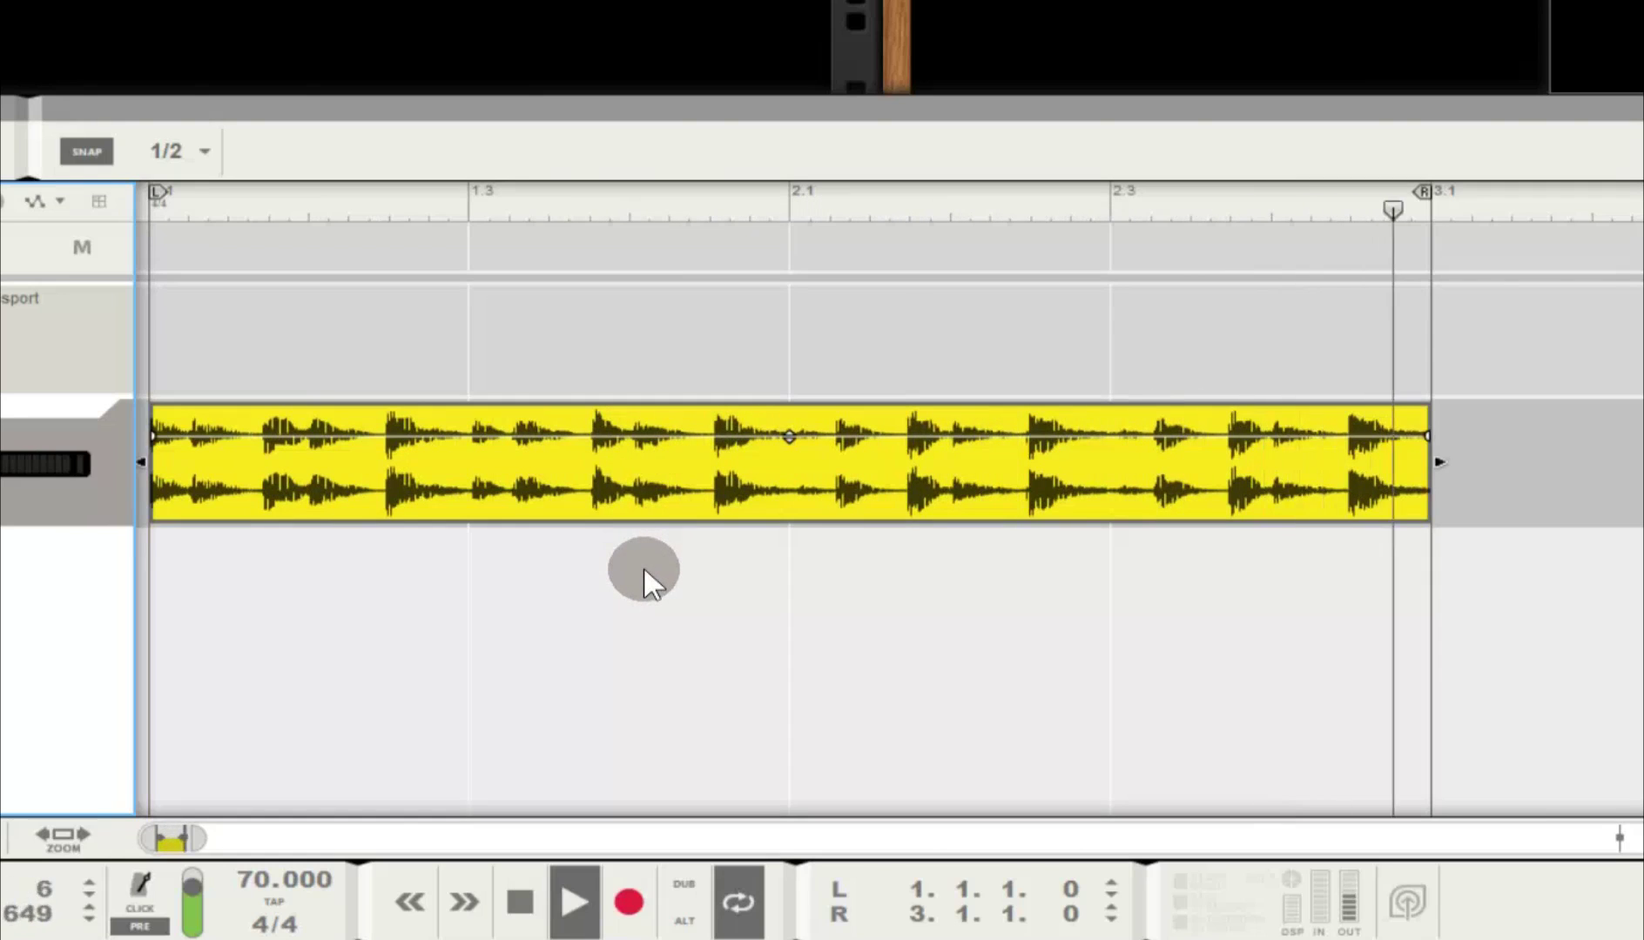
# Step: Switch the drum track's Stretch and Transpose Type to Melody and listen
pyautogui.click(40, 500)
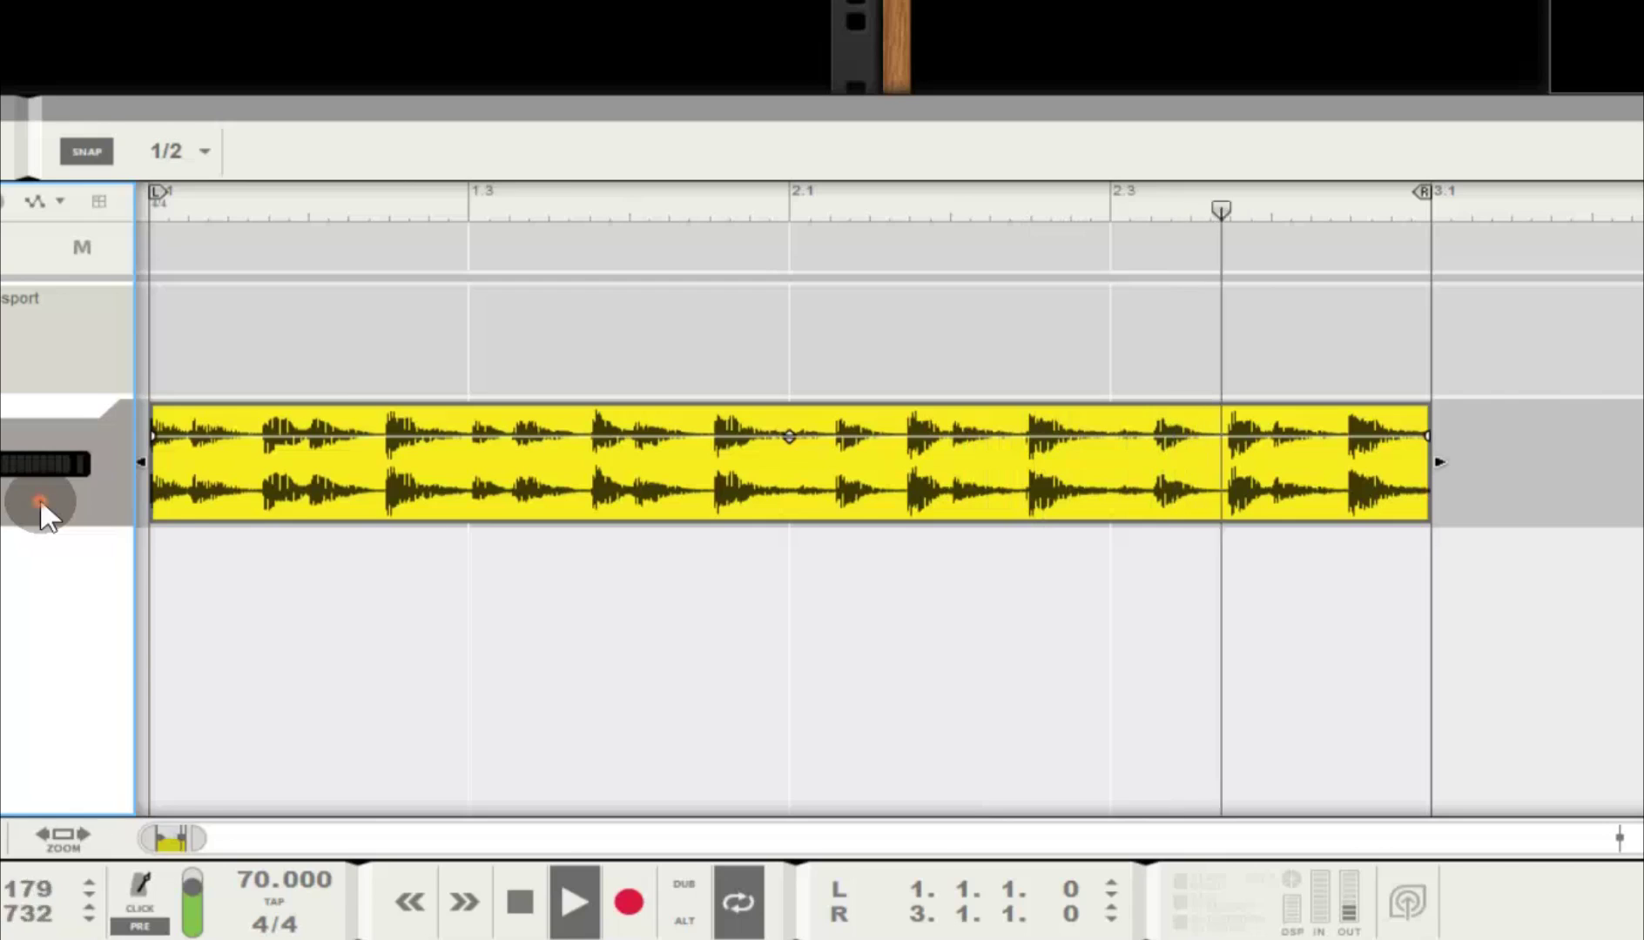
pyautogui.rightClick(40, 497)
pyautogui.moveTo(427, 431)
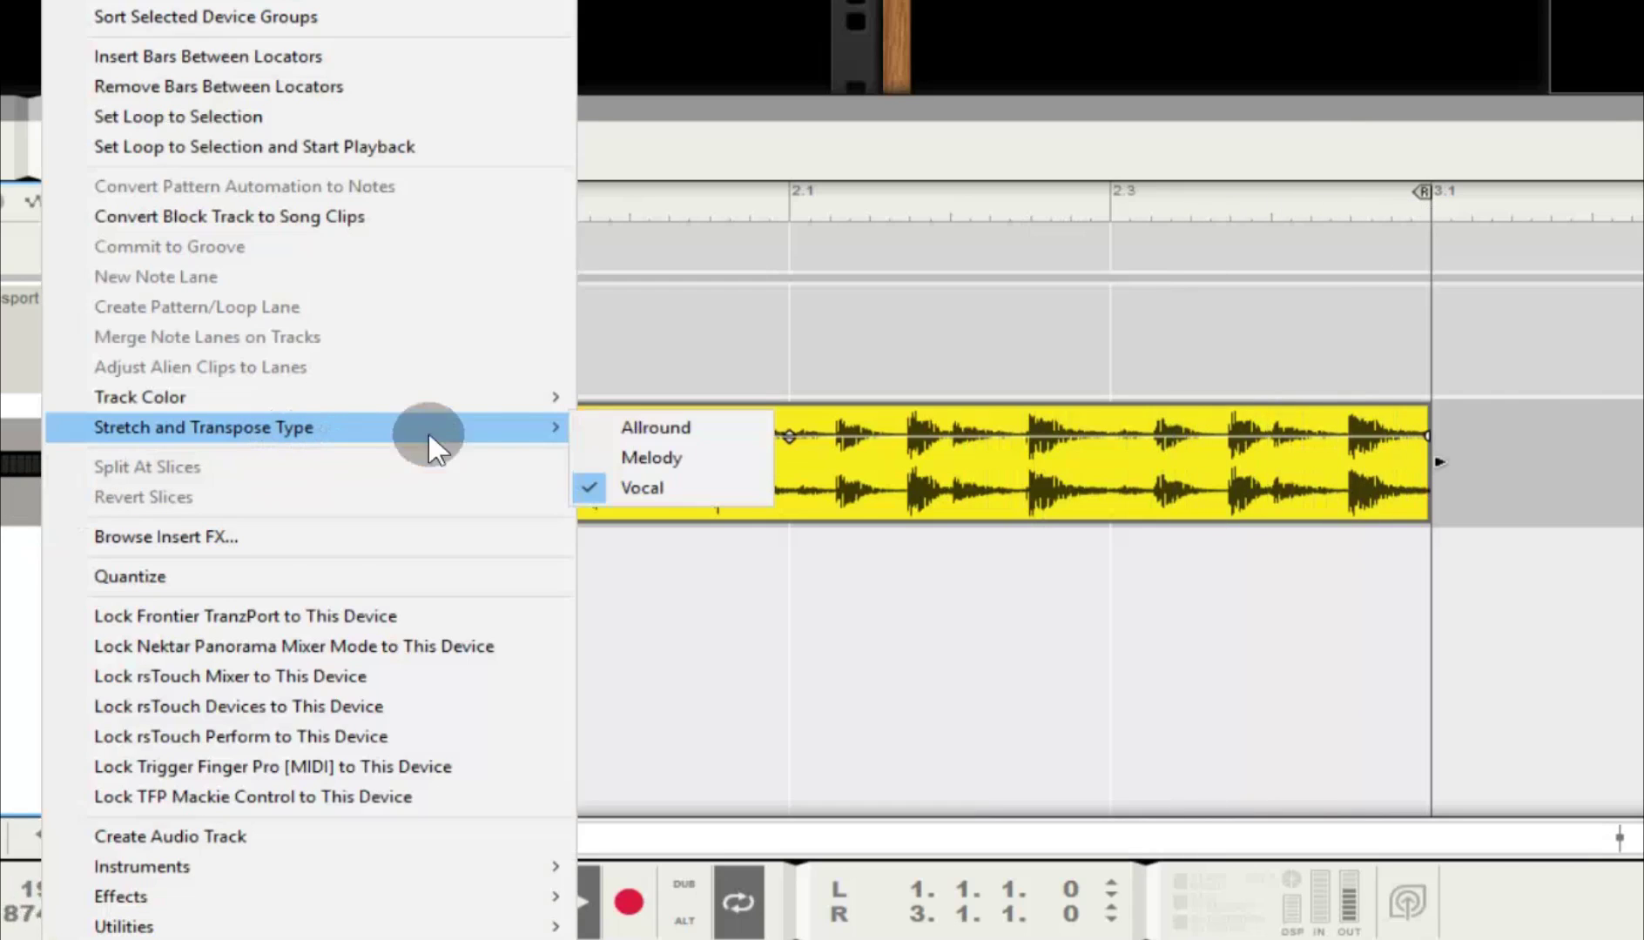
pyautogui.click(649, 458)
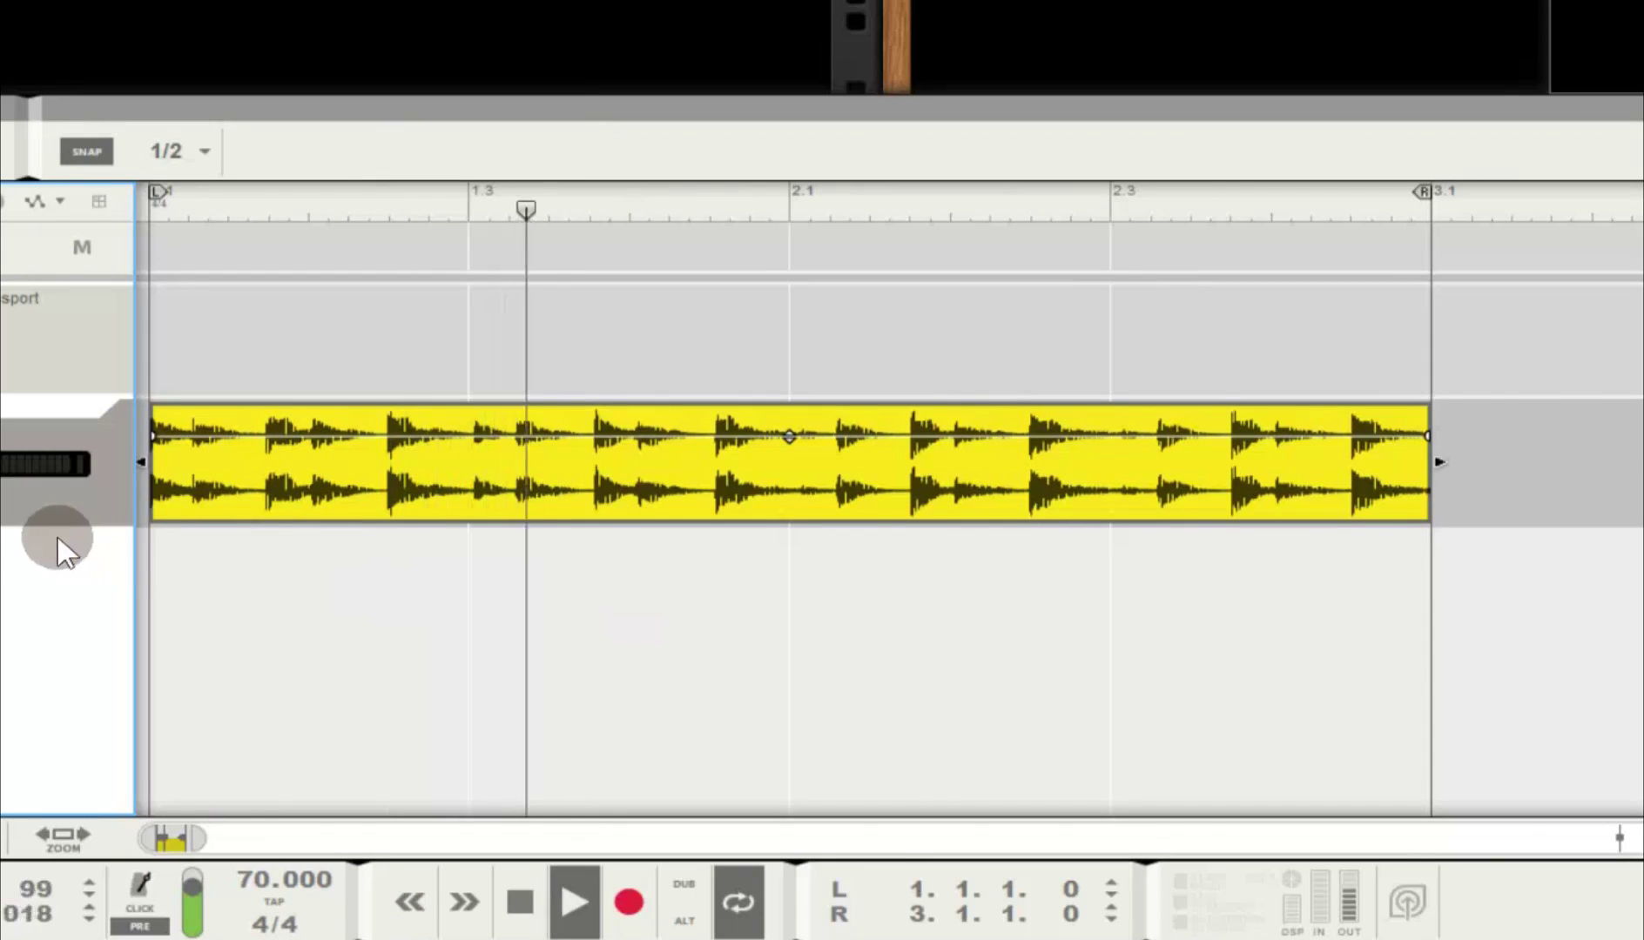
# Step: Set the drum track's Stretch and Transpose Type back to Allround
pyautogui.rightClick(5, 505)
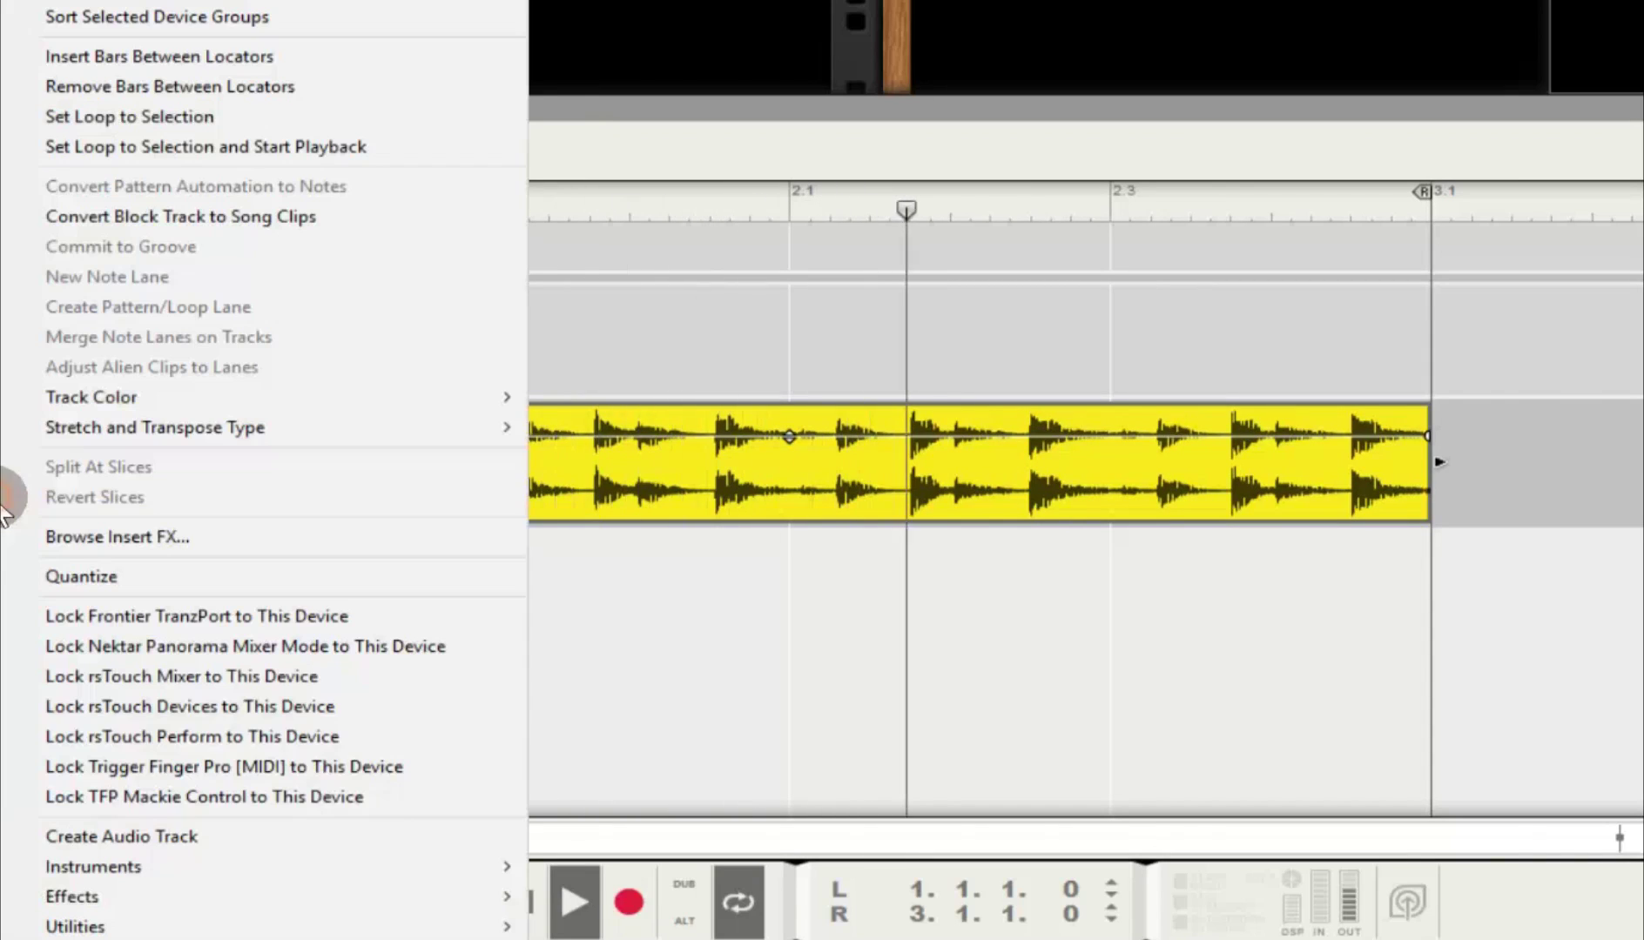
pyautogui.moveTo(378, 432)
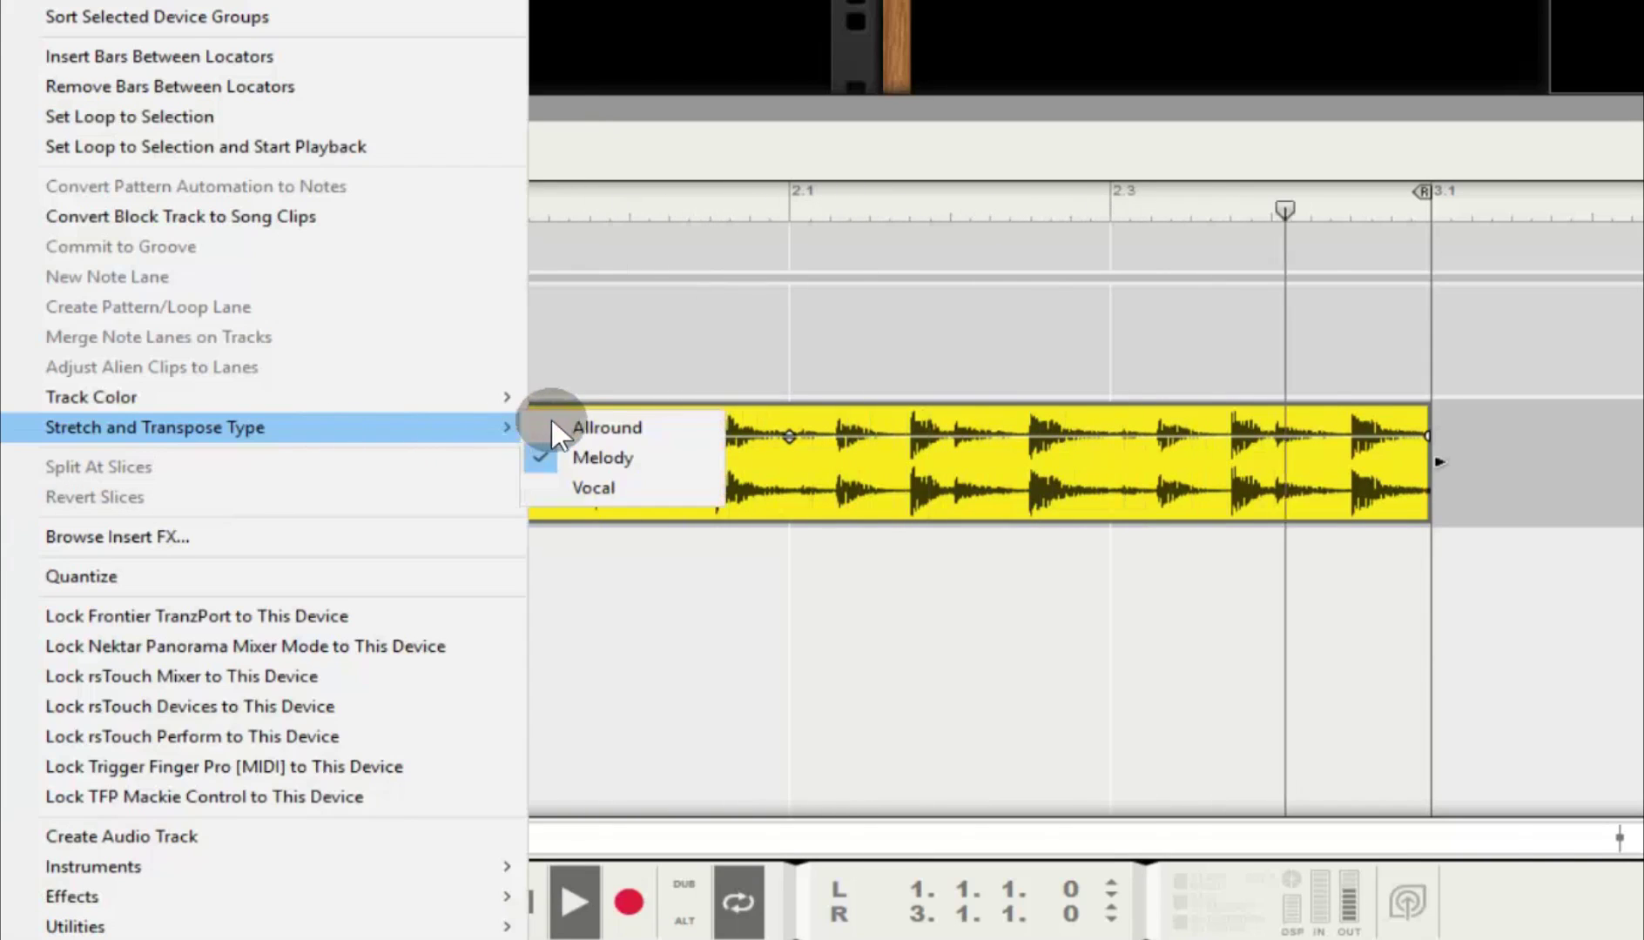
pyautogui.click(584, 418)
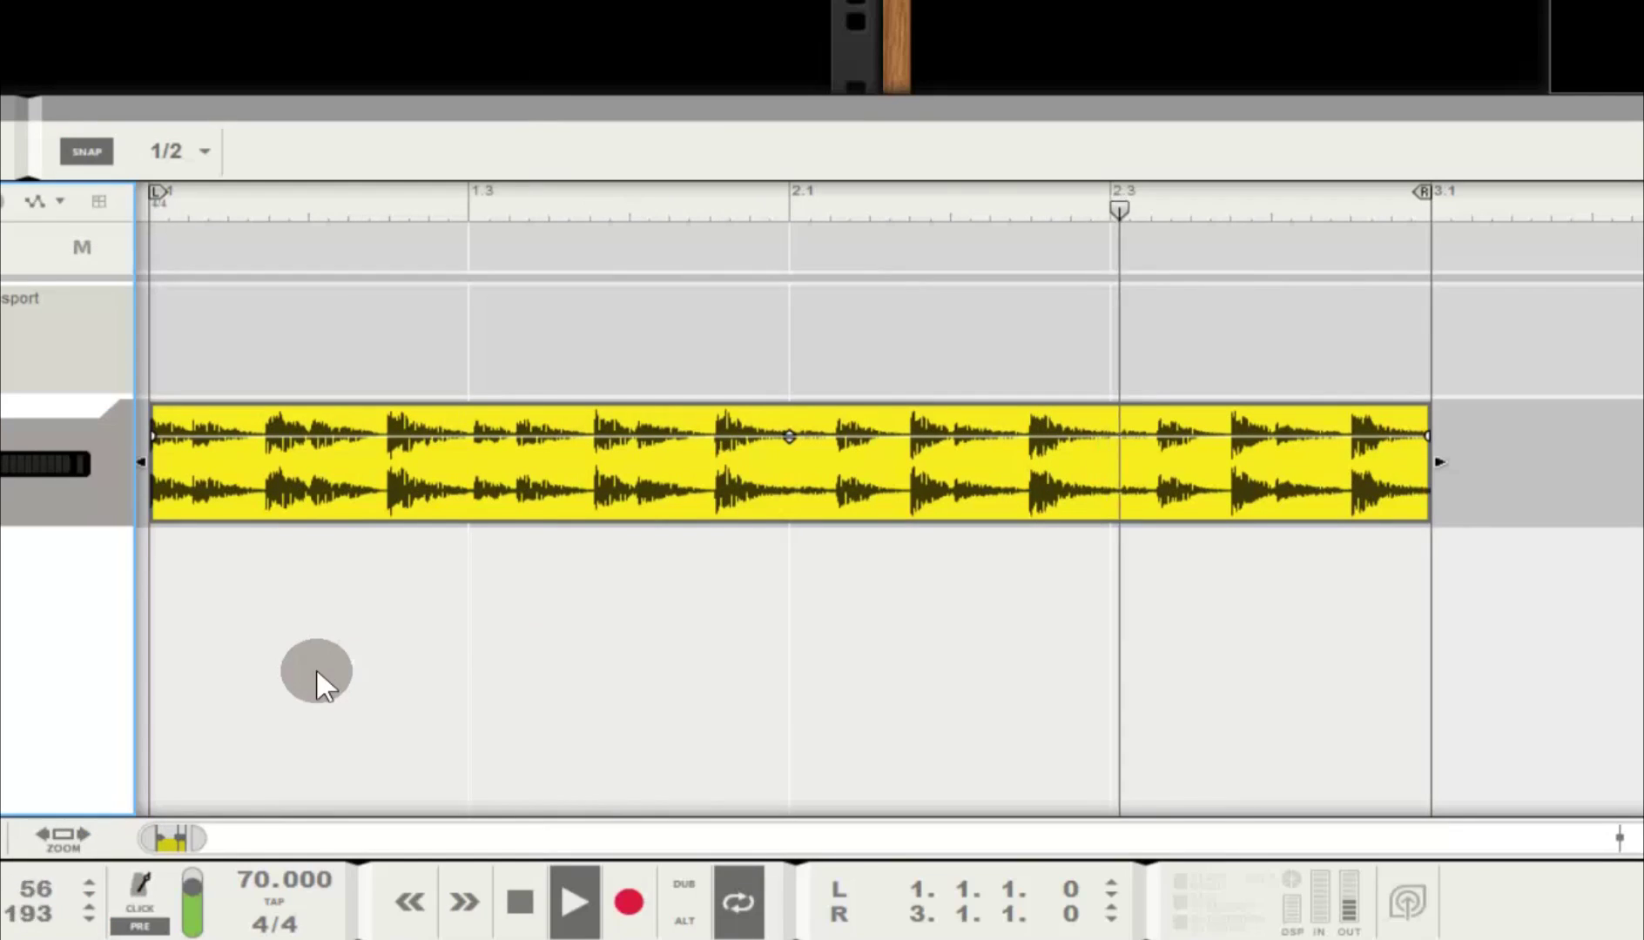
# Step: Set the song tempo back to 120 BPM
pyautogui.doubleClick(244, 875)
pyautogui.write('120')
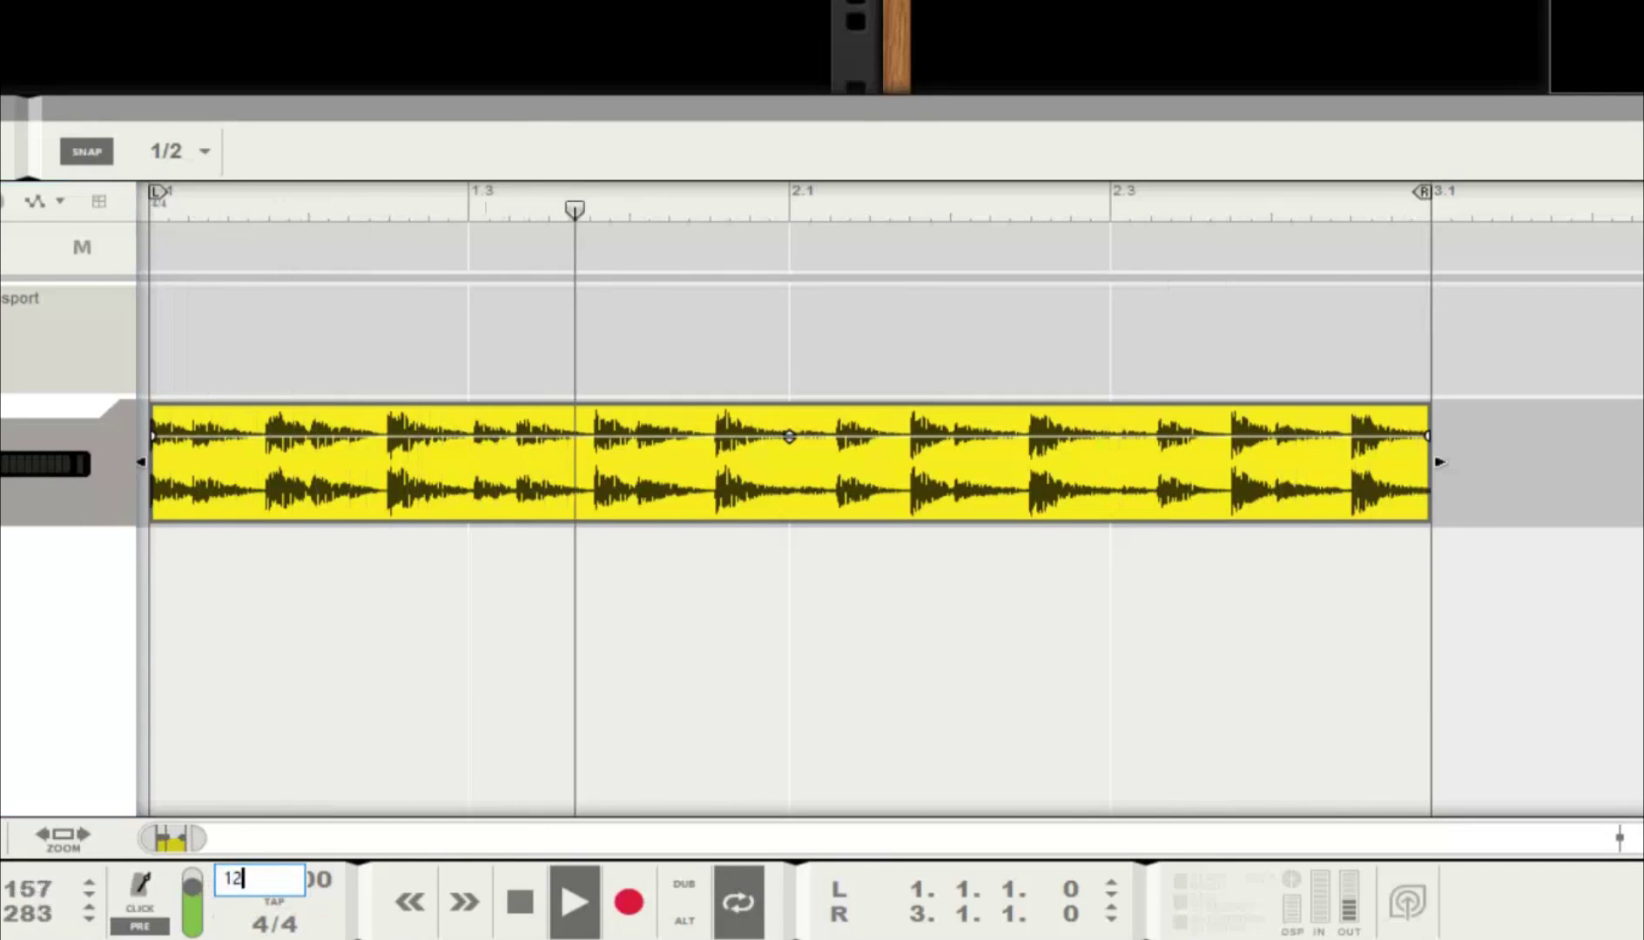
pyautogui.press('Return')
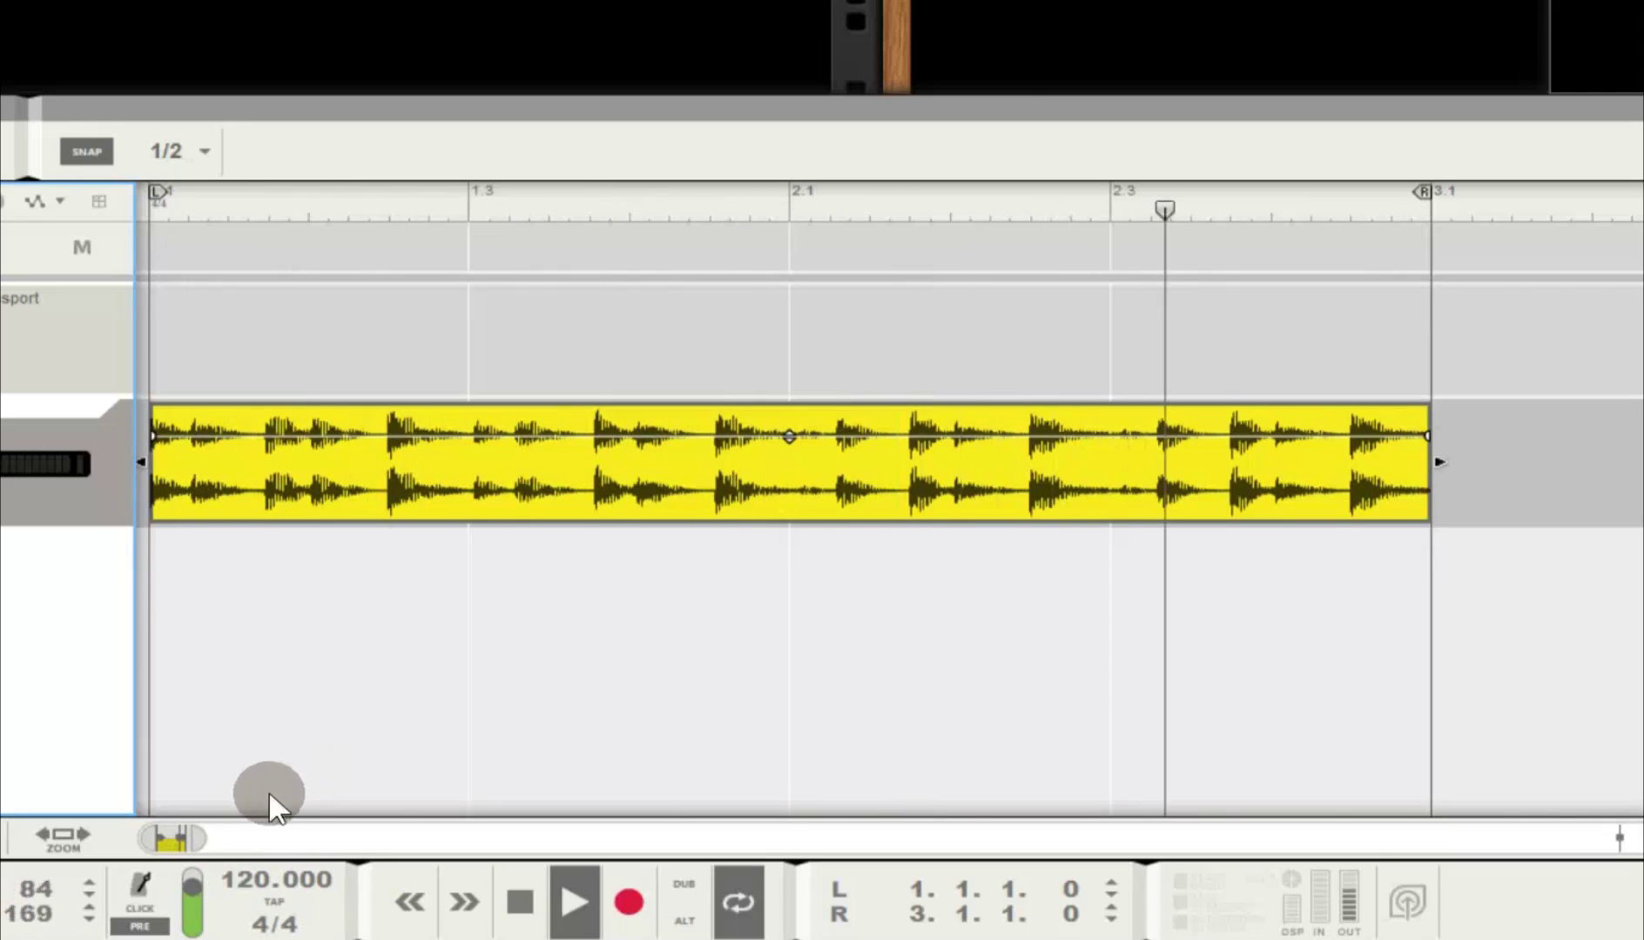
# Step: Select the two-bar drum clip, view its transient slices, then leave the slice editing view
pyautogui.click(170, 913)
pyautogui.moveTo(357, 729)
pyautogui.mouseDown()
pyautogui.moveTo(514, 719)
pyautogui.moveTo(549, 759)
pyautogui.mouseUp()
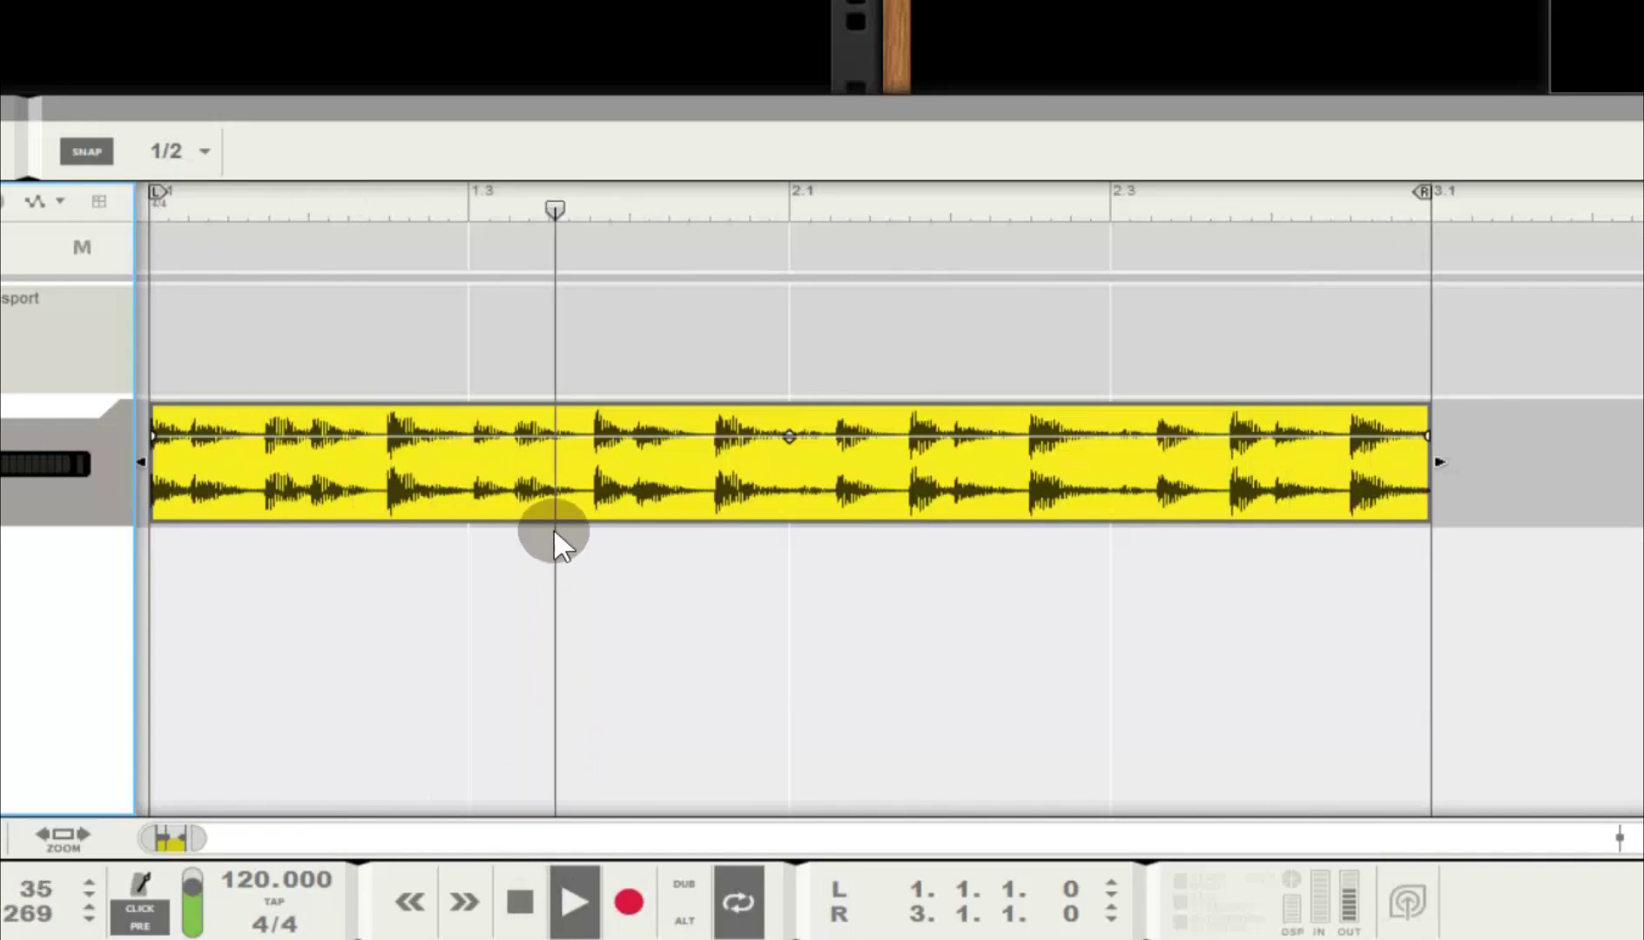
pyautogui.doubleClick(564, 478)
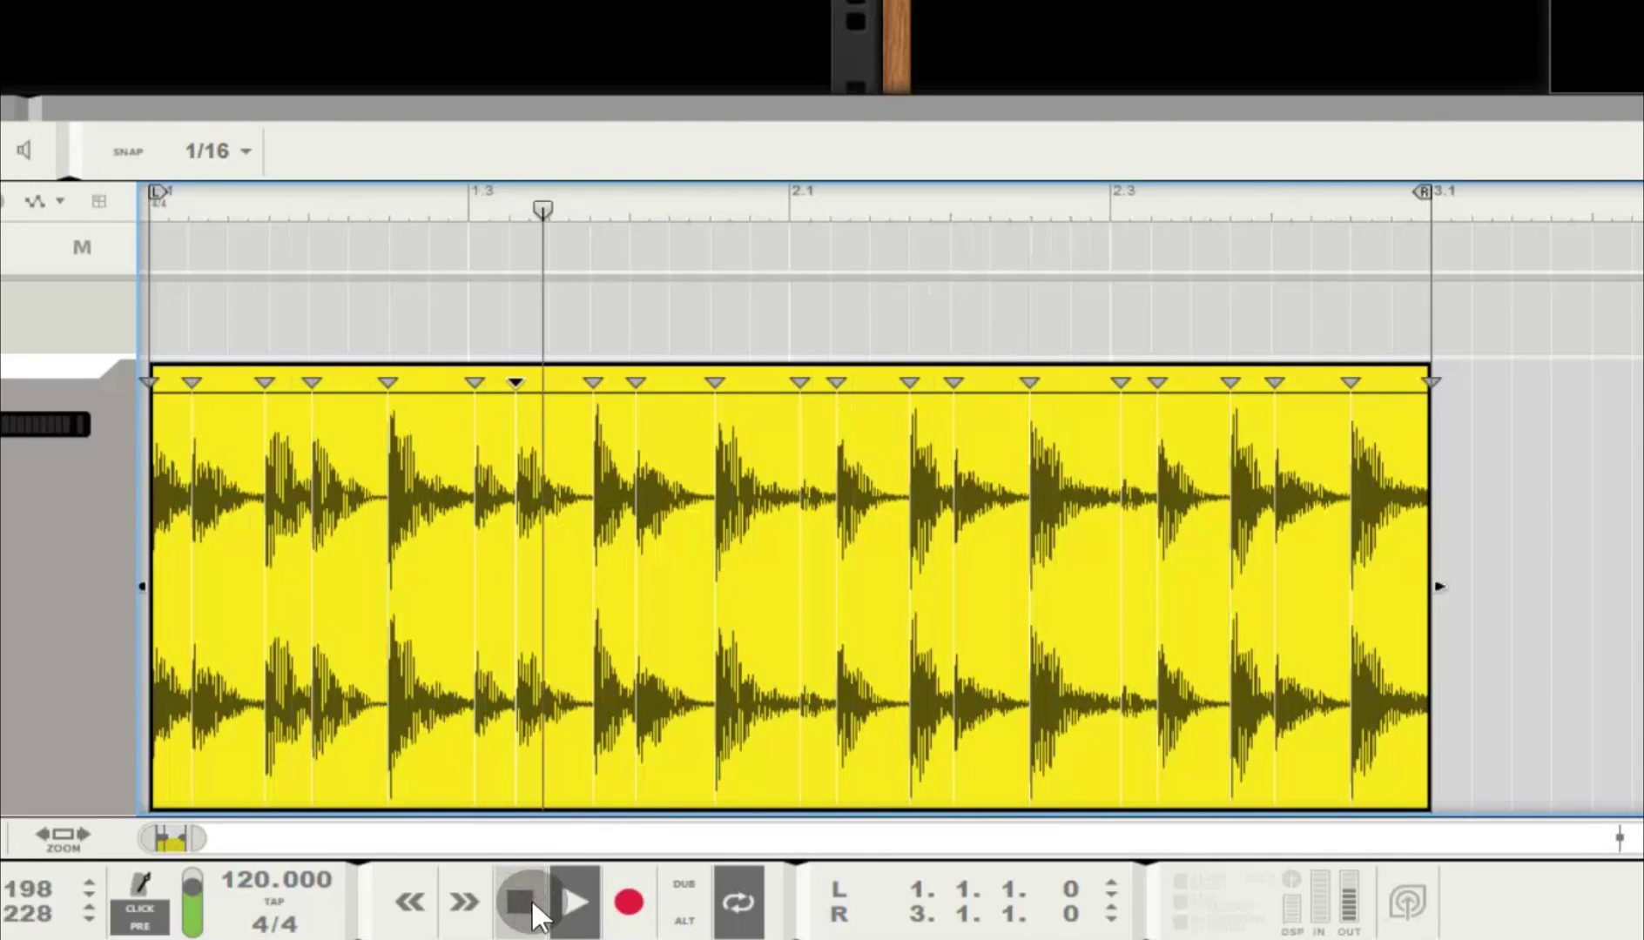
pyautogui.hotkey('ctrl', 'e')
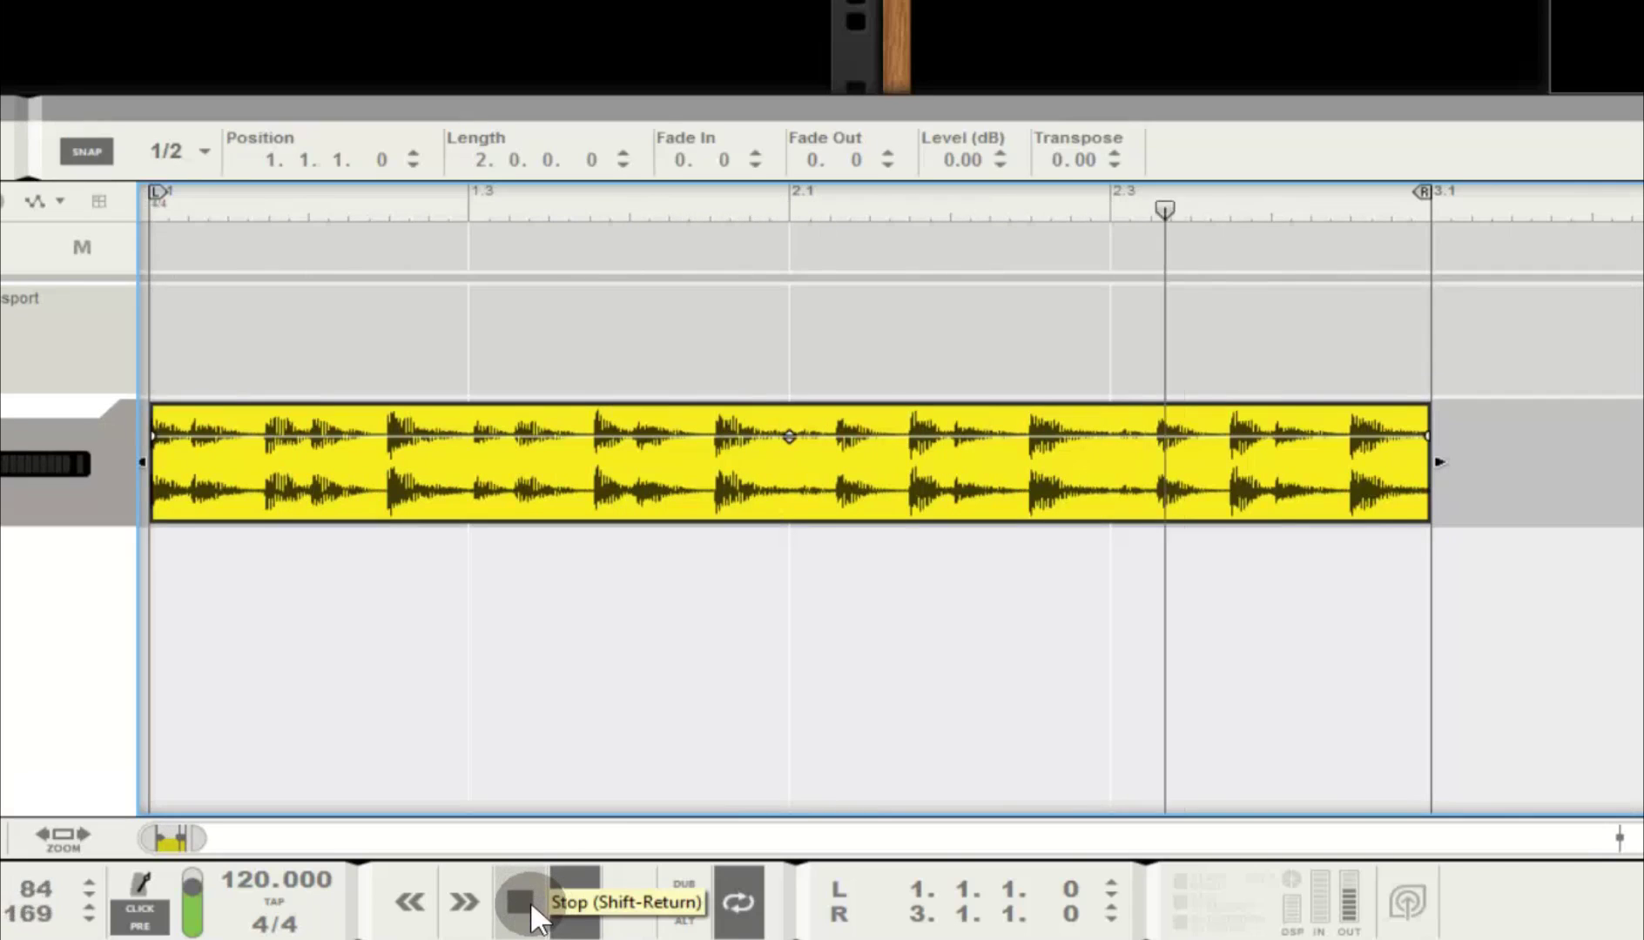